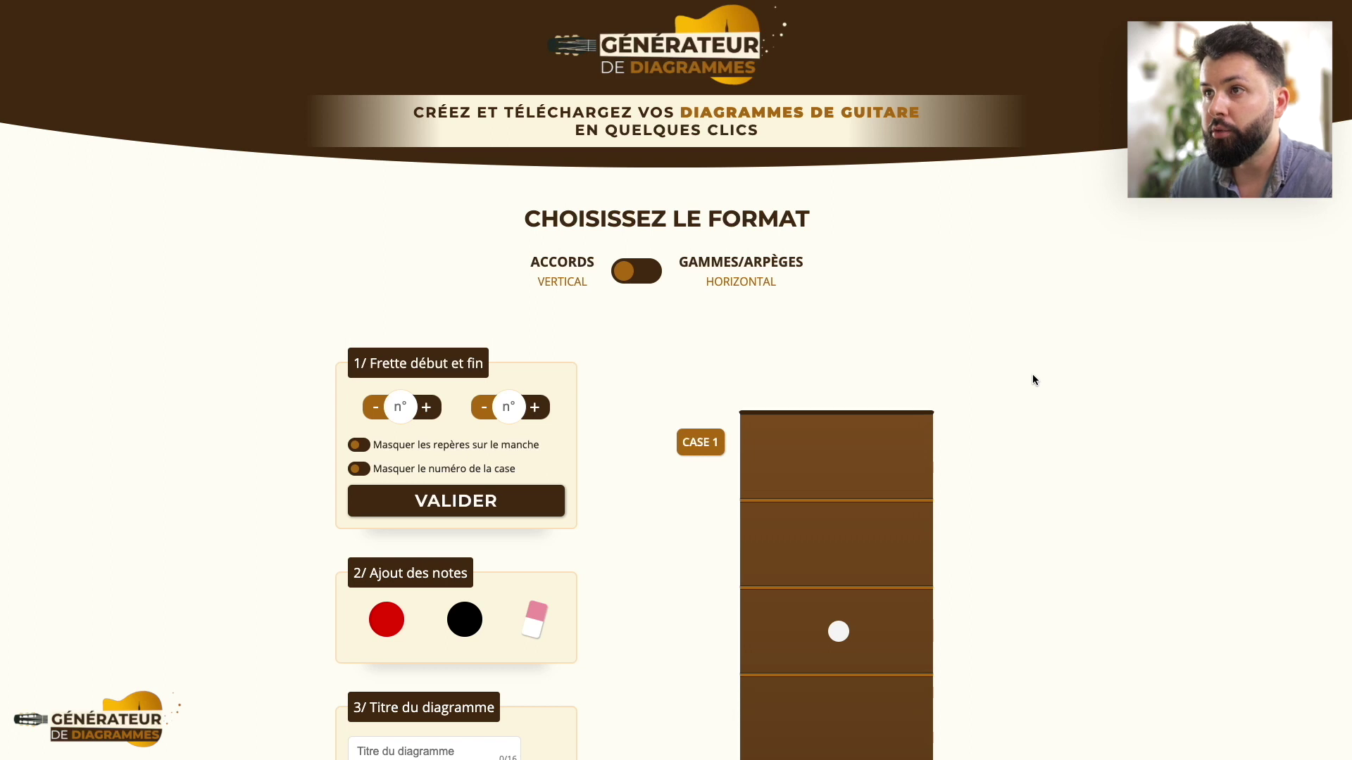
scroll(1032, 374, "down", 5)
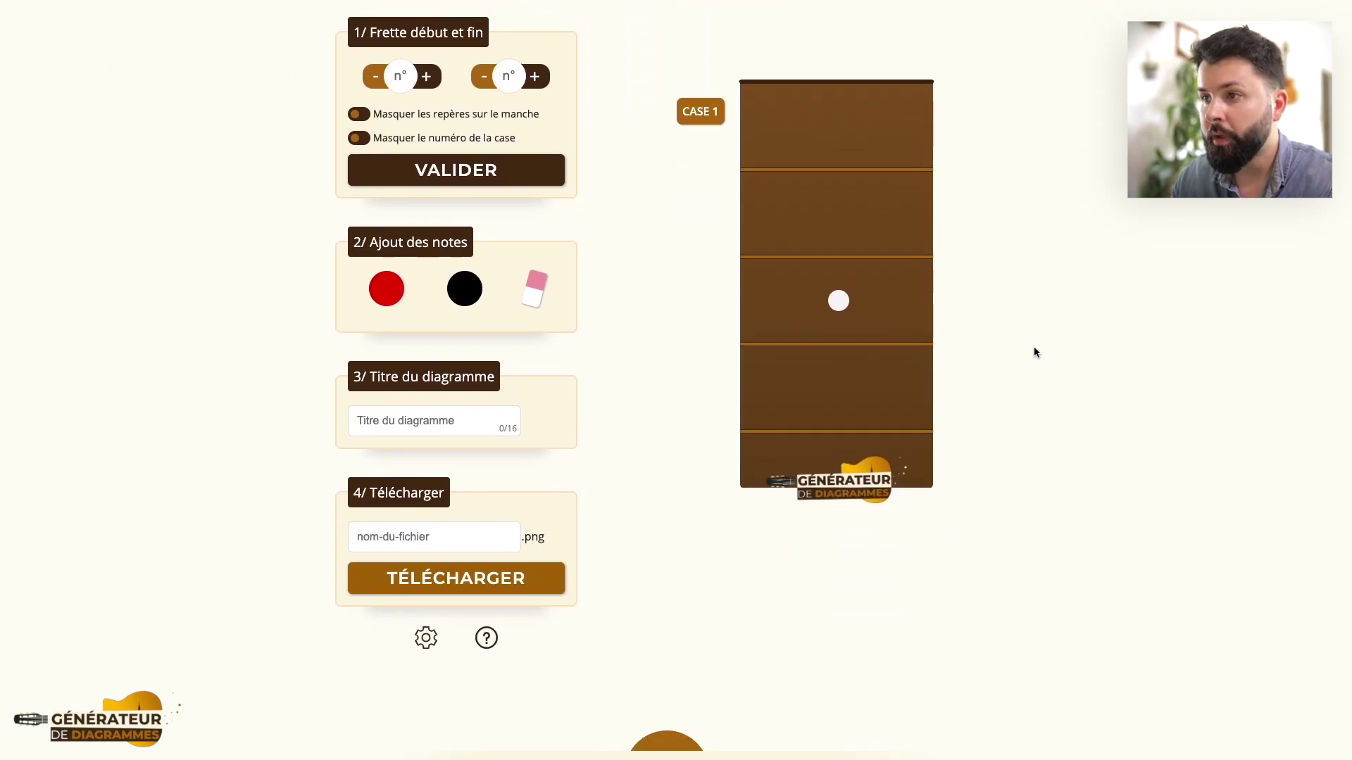
scroll(1034, 348, "up", 5)
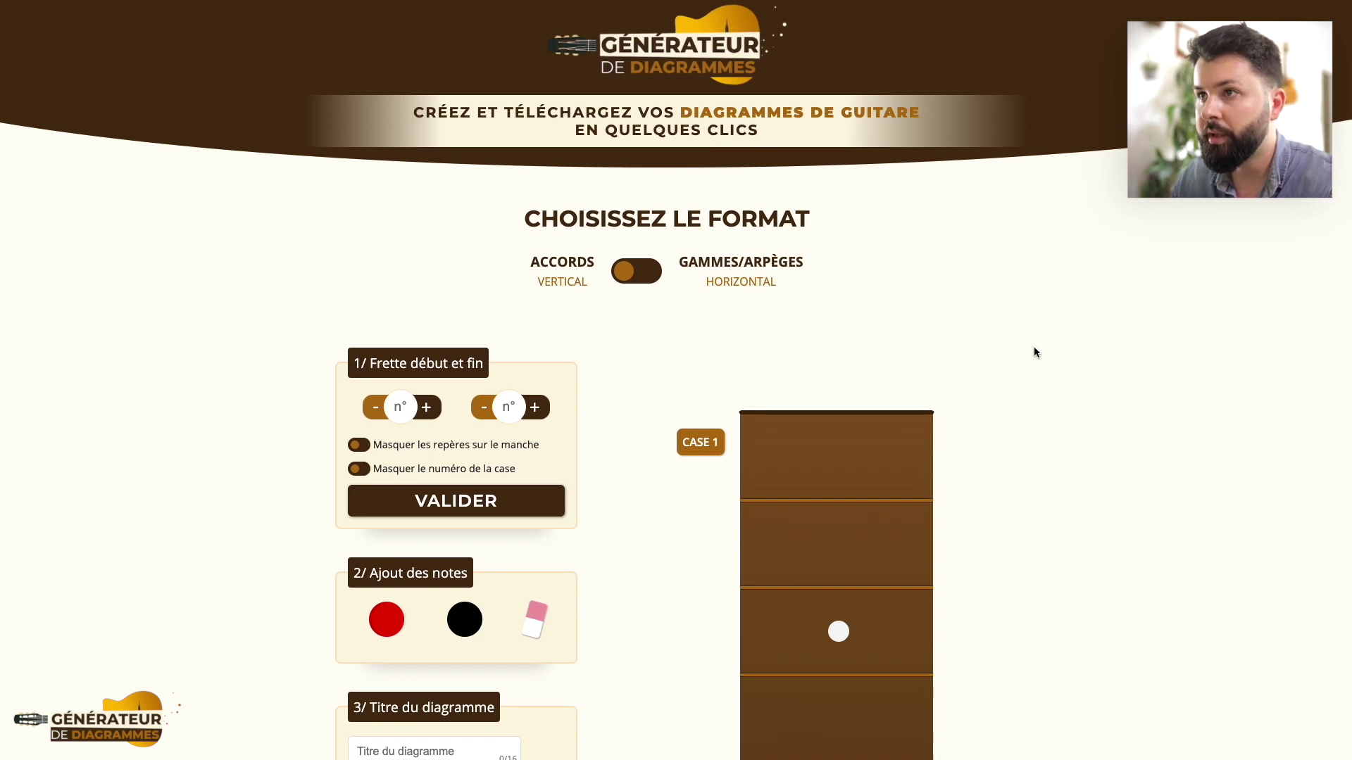
scroll(1034, 352, "down", 2)
scroll(1033, 352, "up", 1)
scroll(1034, 352, "up", 2)
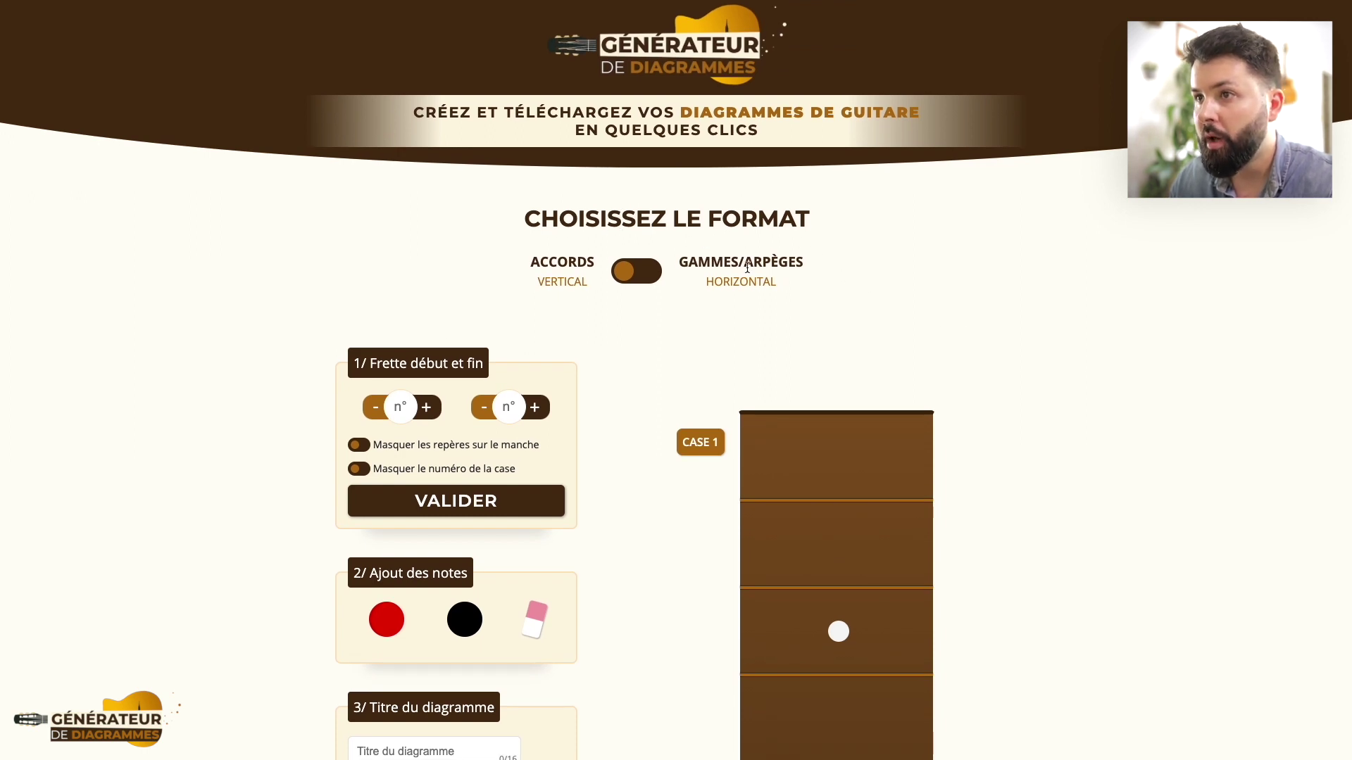
Switch the diagram format to horizontal scales/arpeggios and back to vertical chords.
scroll(708, 380, "down", 3)
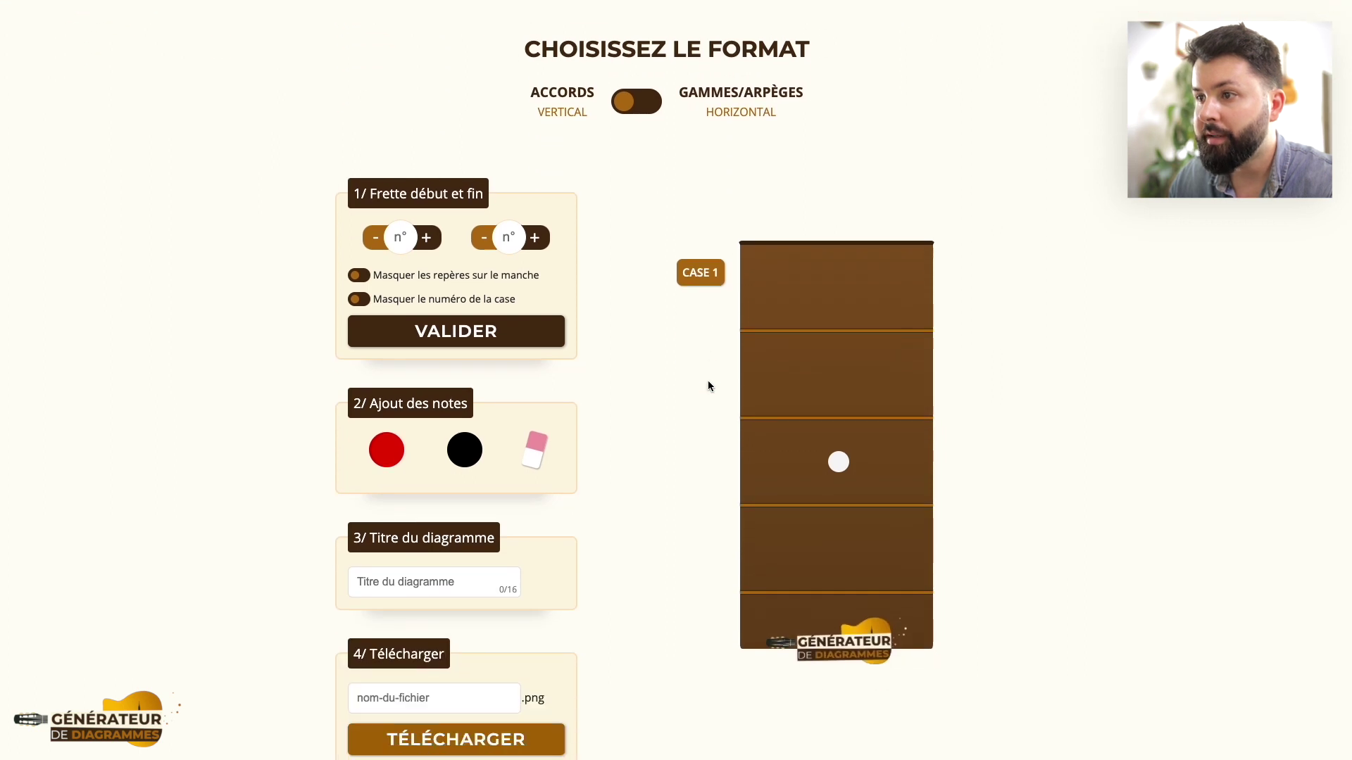
left_click(632, 104)
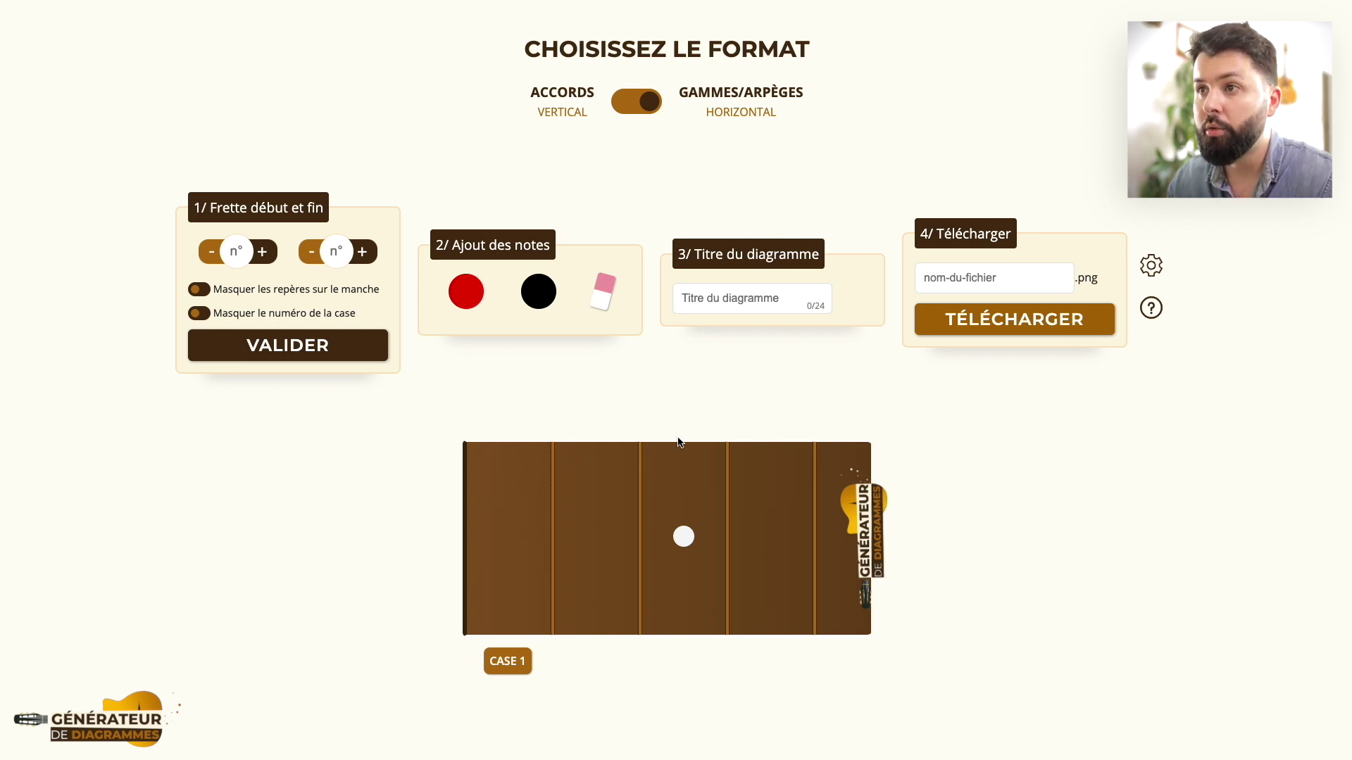
left_click(647, 104)
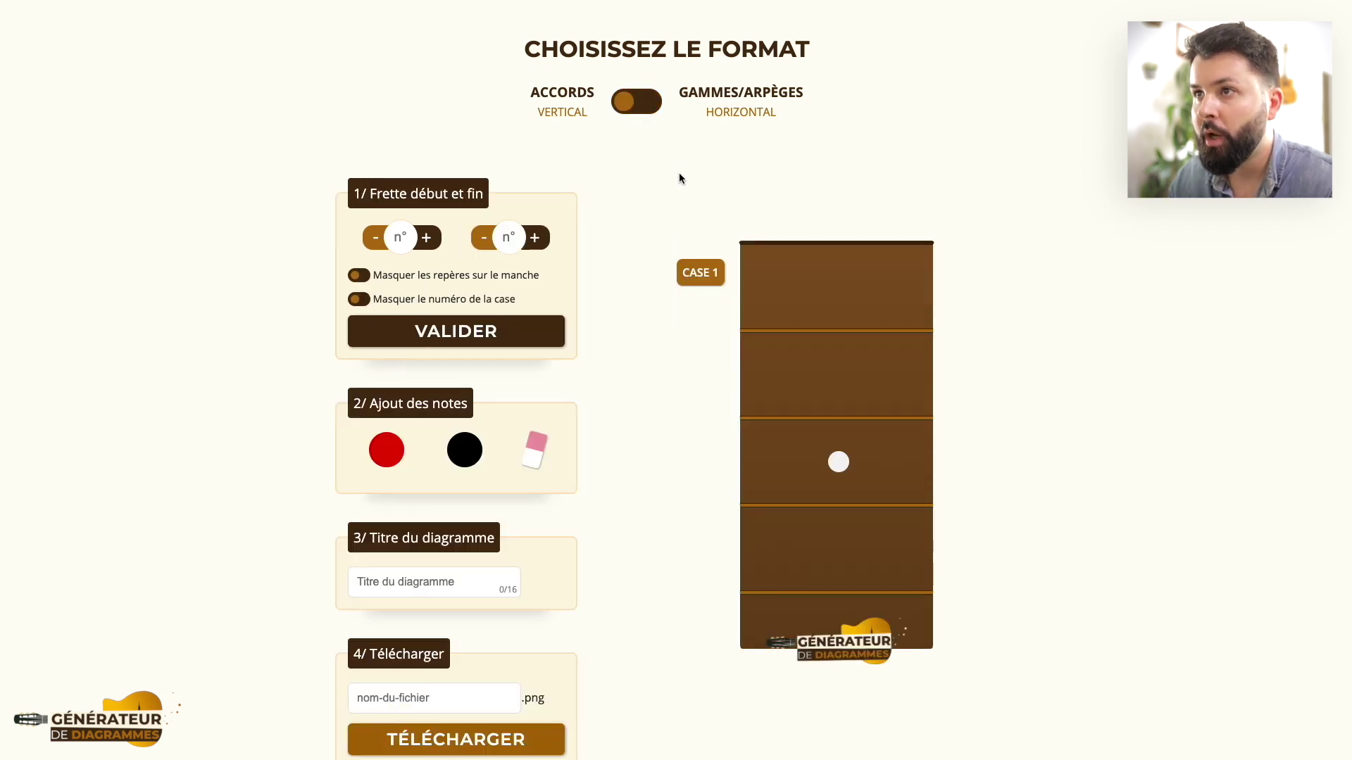
Set the diagram's start fret to 0 and end fret to 4, and apply the range to the fretboard.
scroll(679, 172, "down", 1)
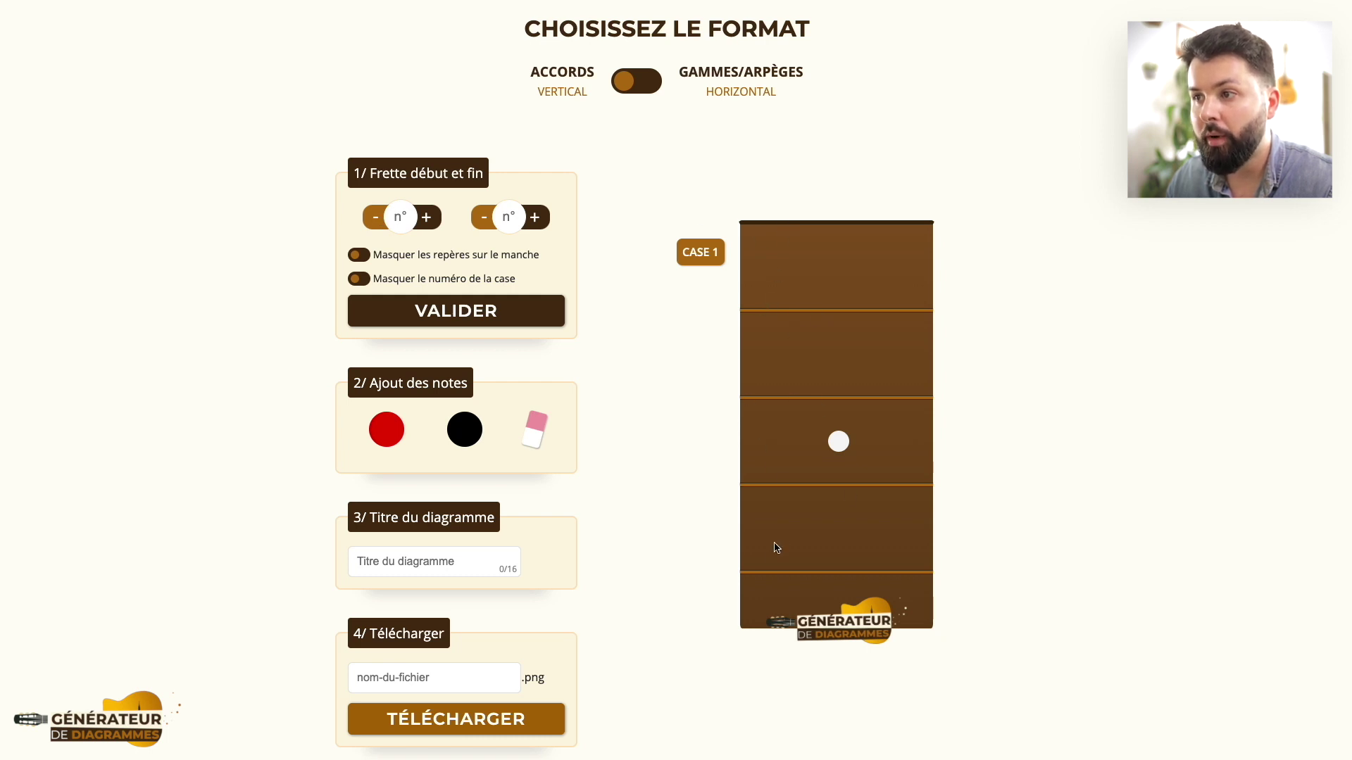
left_click(376, 218)
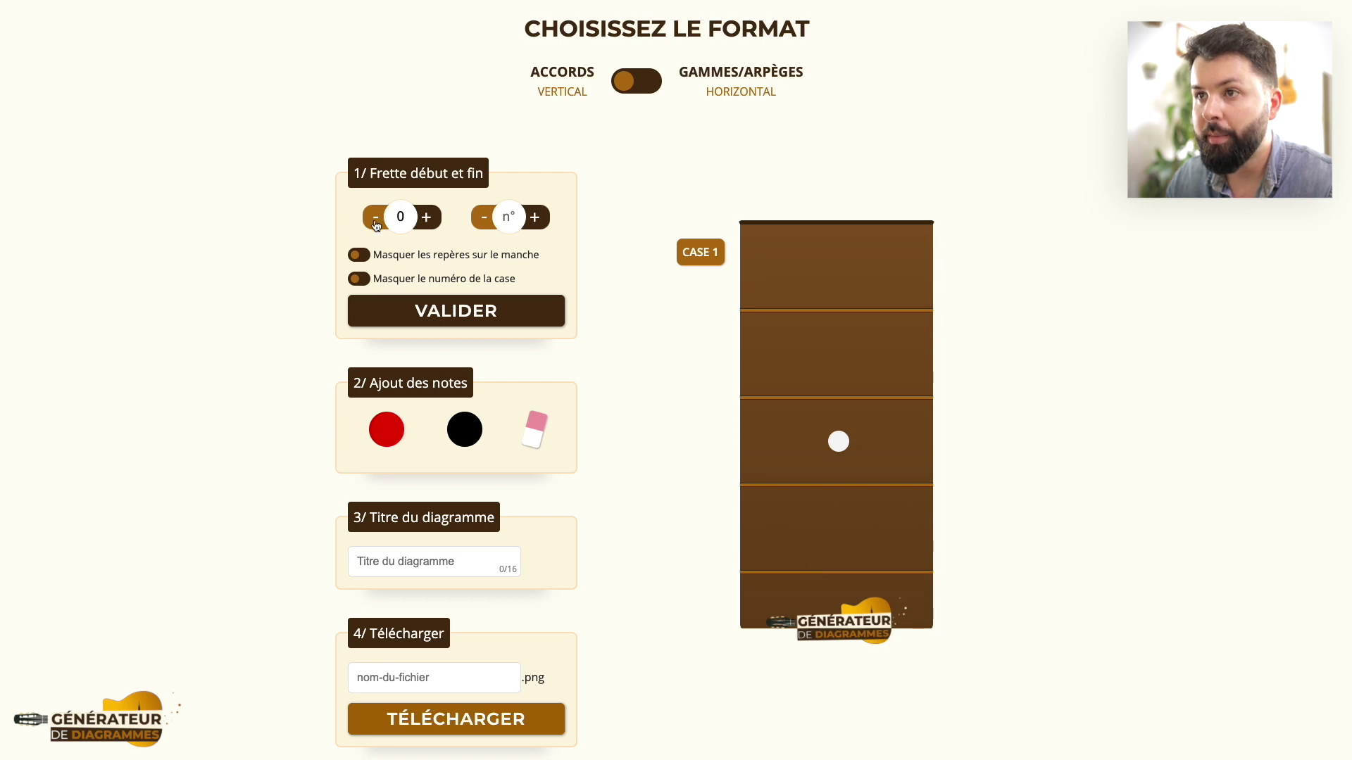
left_click(543, 225)
left_click(543, 225)
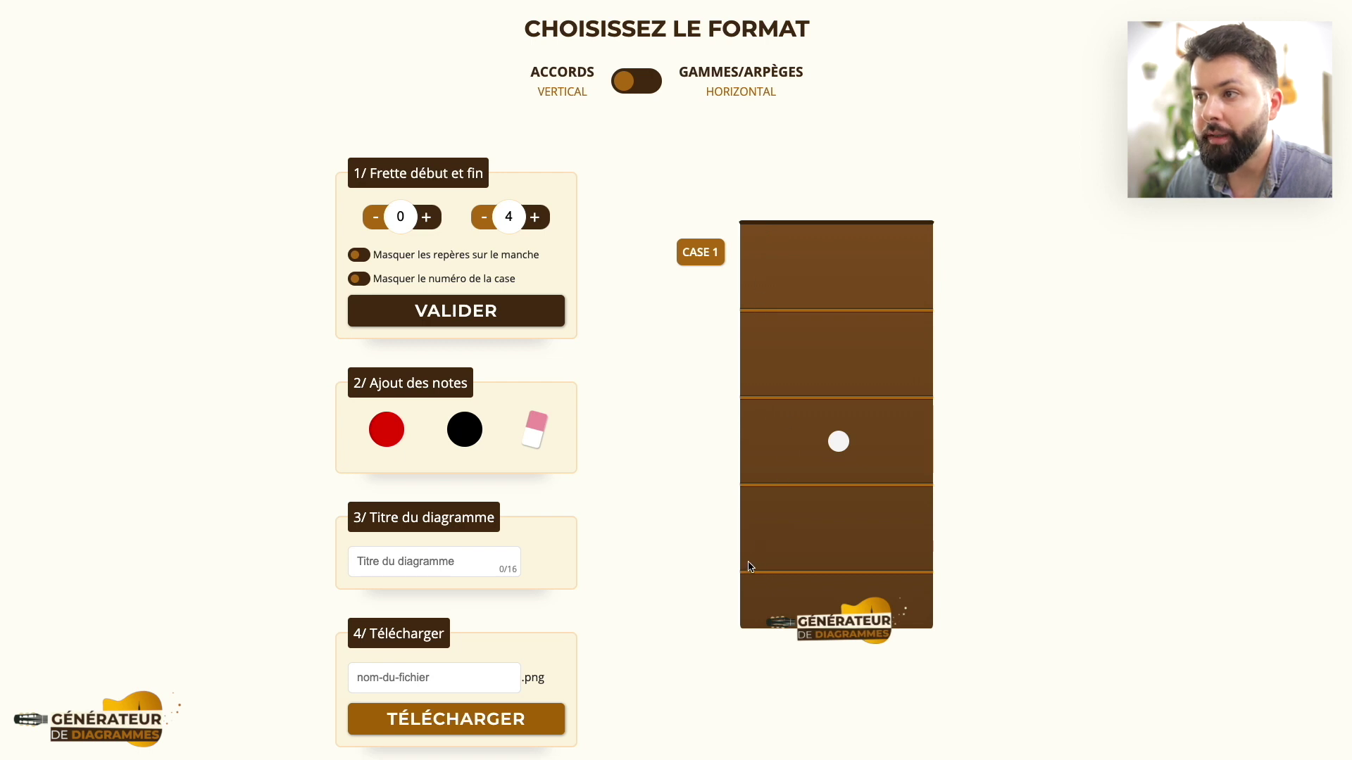
left_click(502, 310)
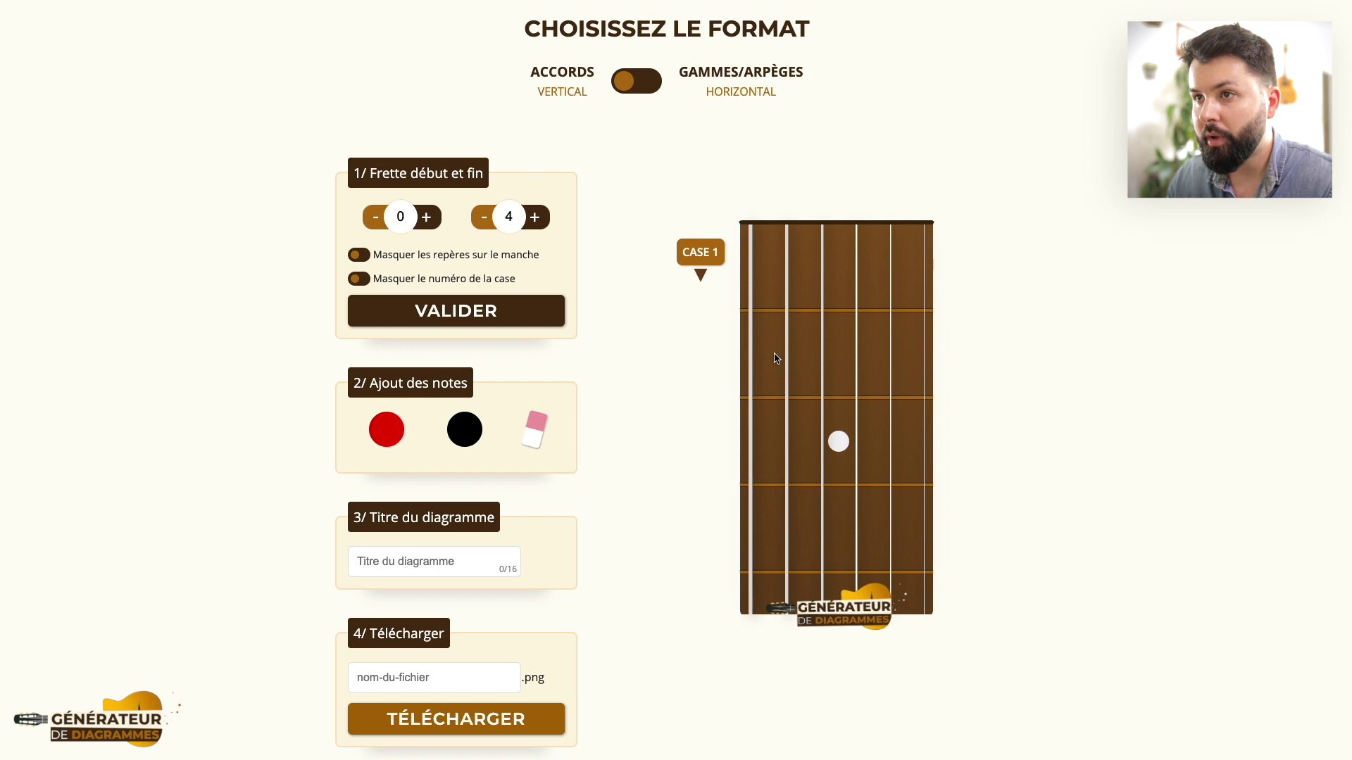
Try hiding the fretboard position markers and the fret number, restoring each one after its trial.
left_click(357, 256)
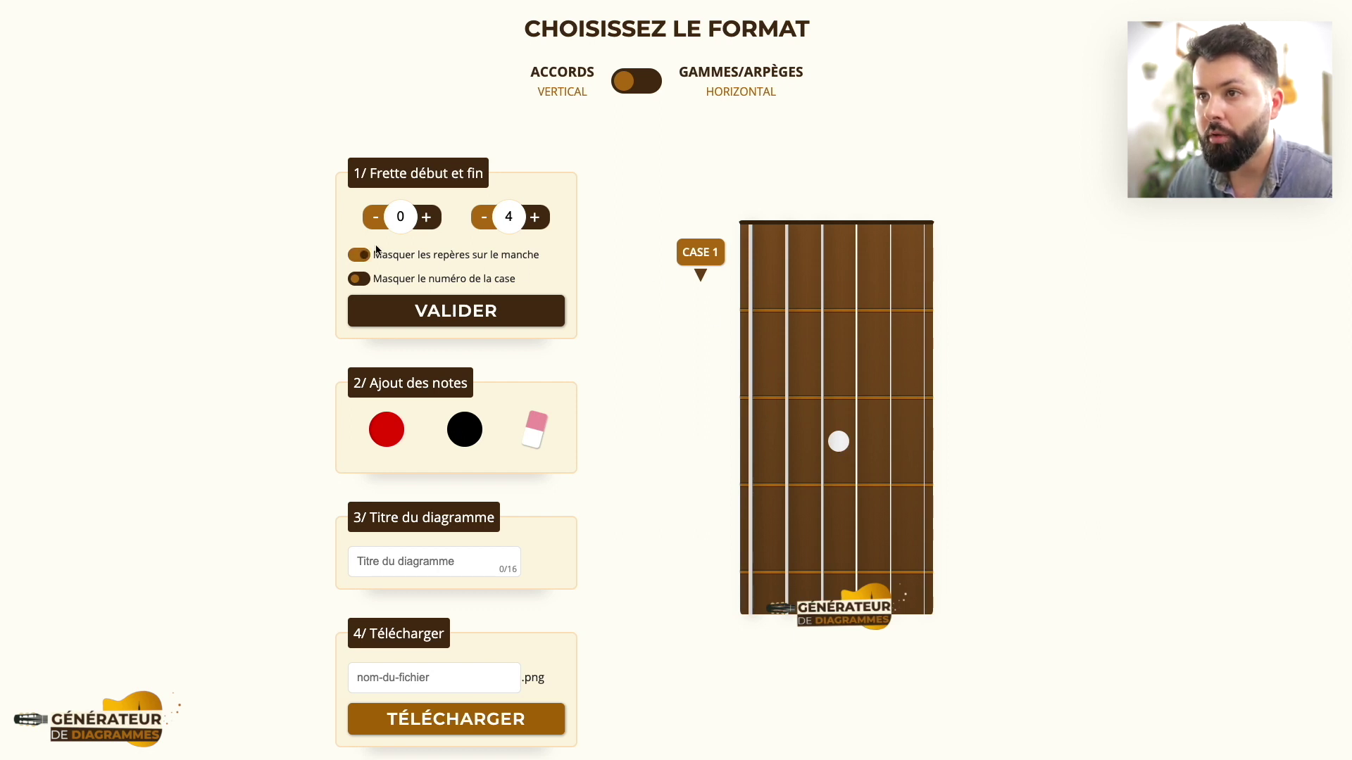
left_click(461, 314)
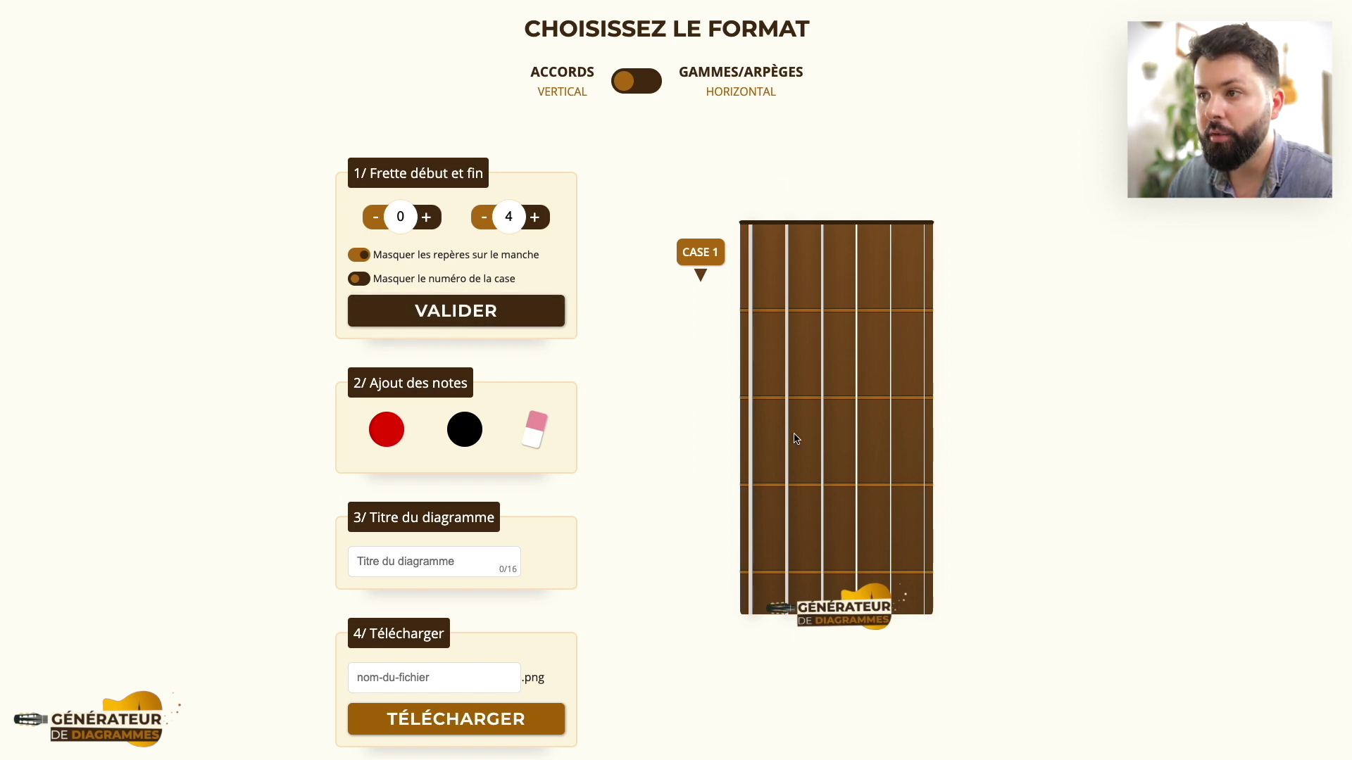
left_click(360, 255)
left_click(435, 308)
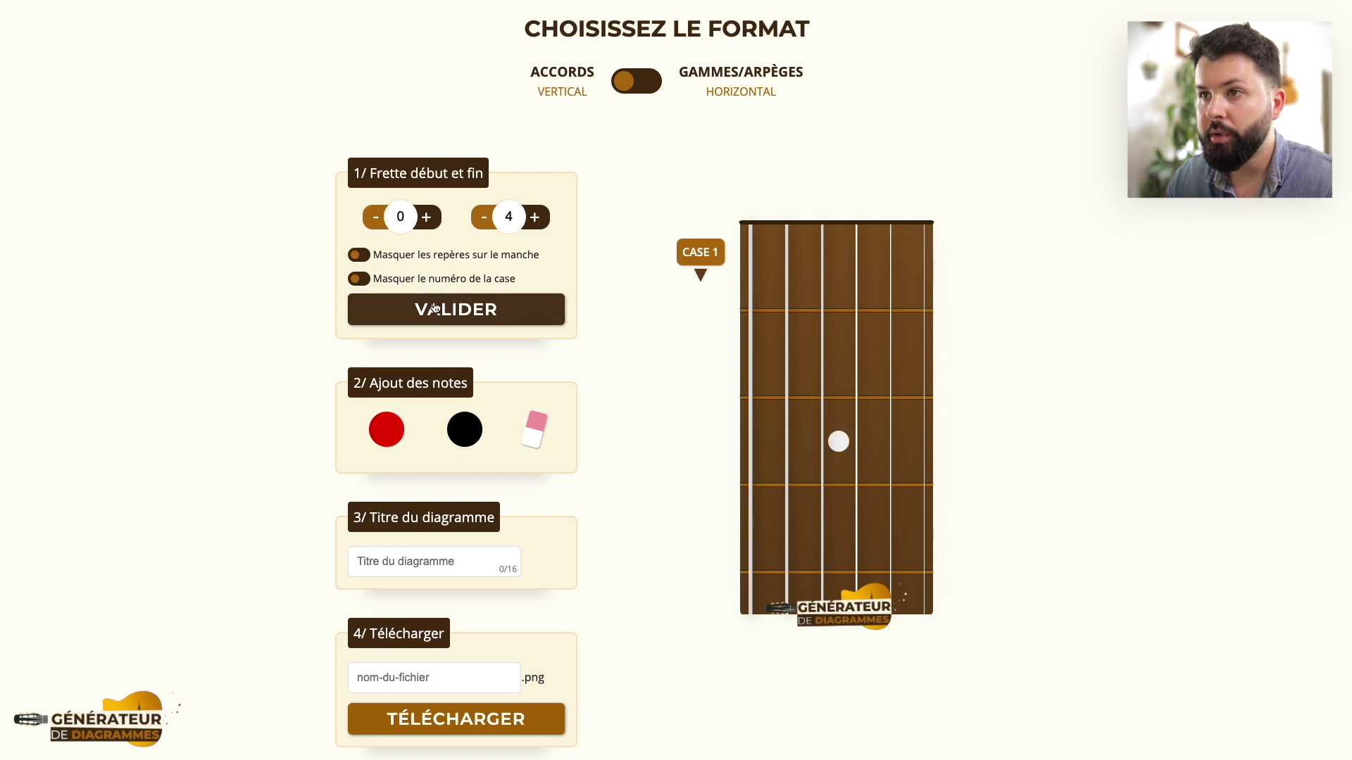
left_click(359, 279)
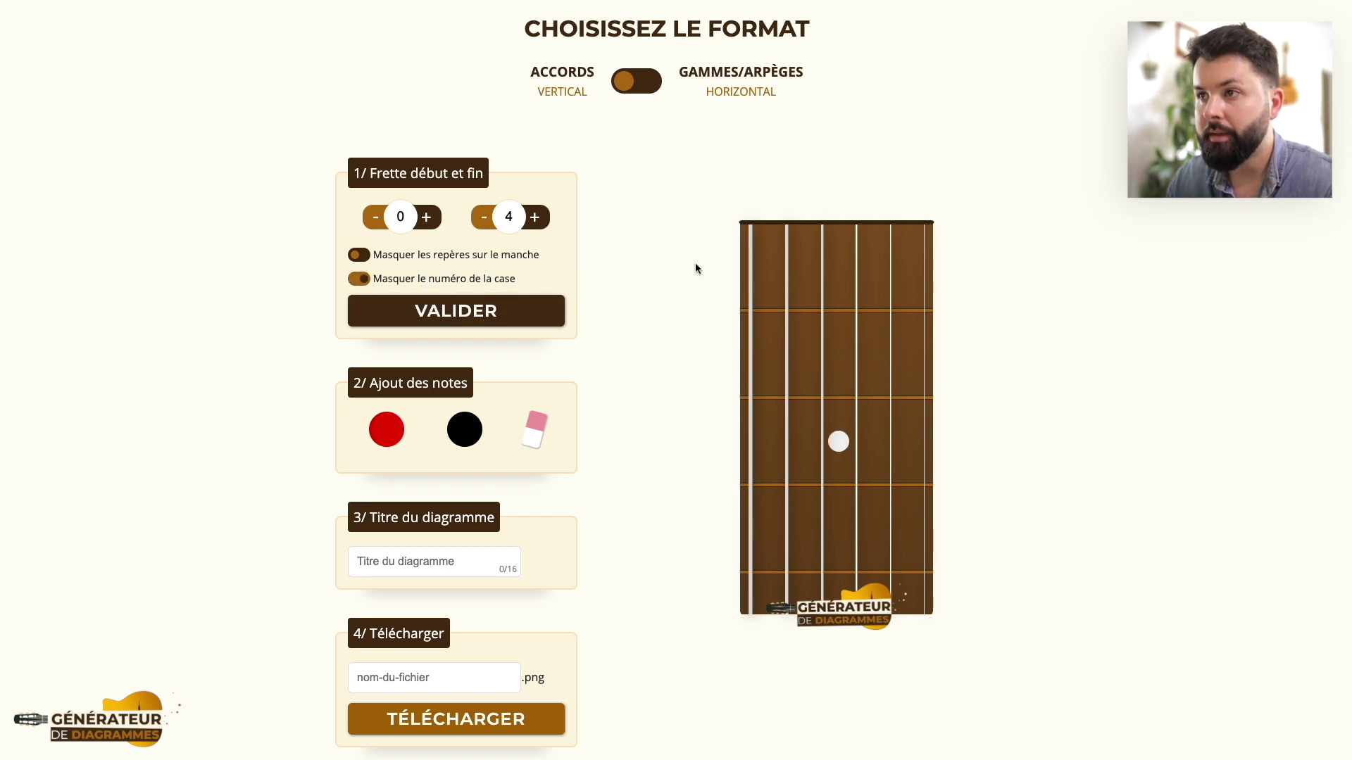
left_click(359, 278)
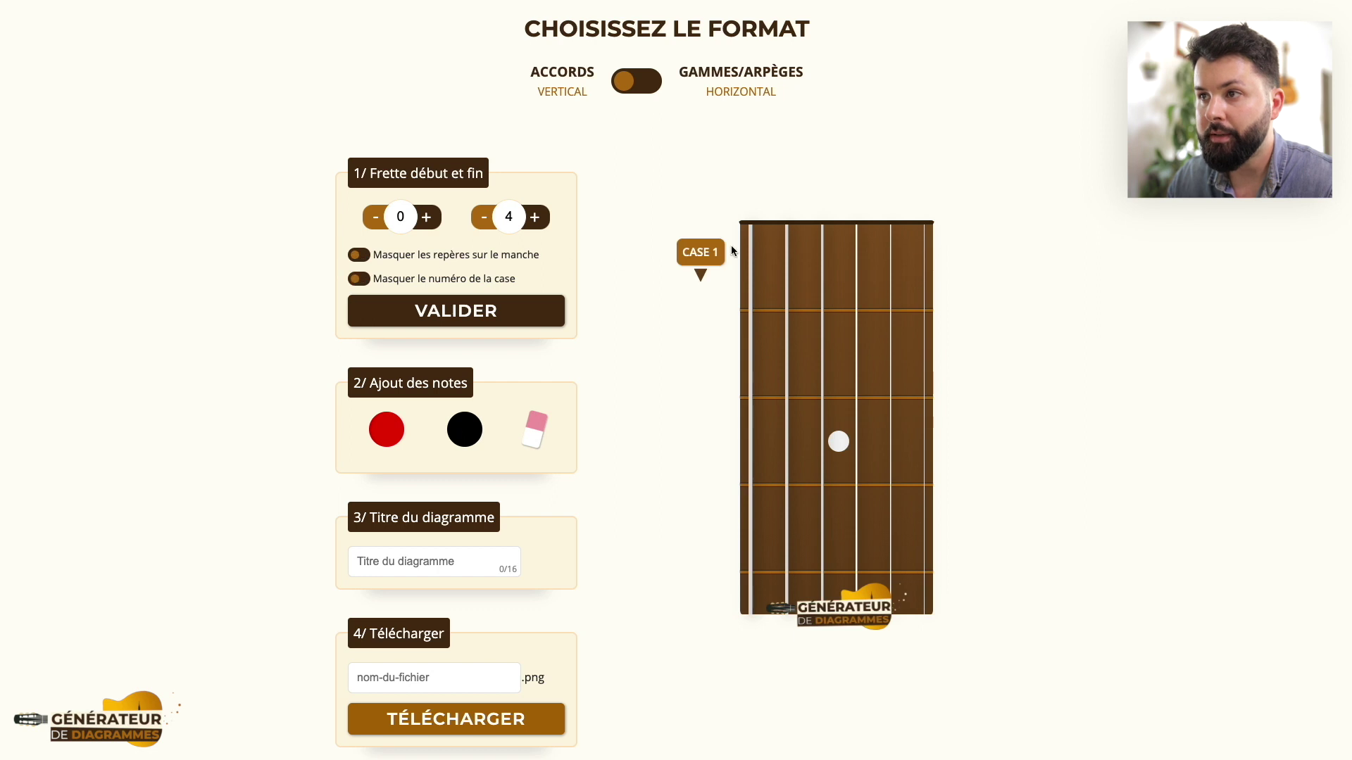
Move the fret number label down to CASE 3 and back up to CASE 1.
left_click_drag(701, 275, 700, 318)
left_click(701, 276)
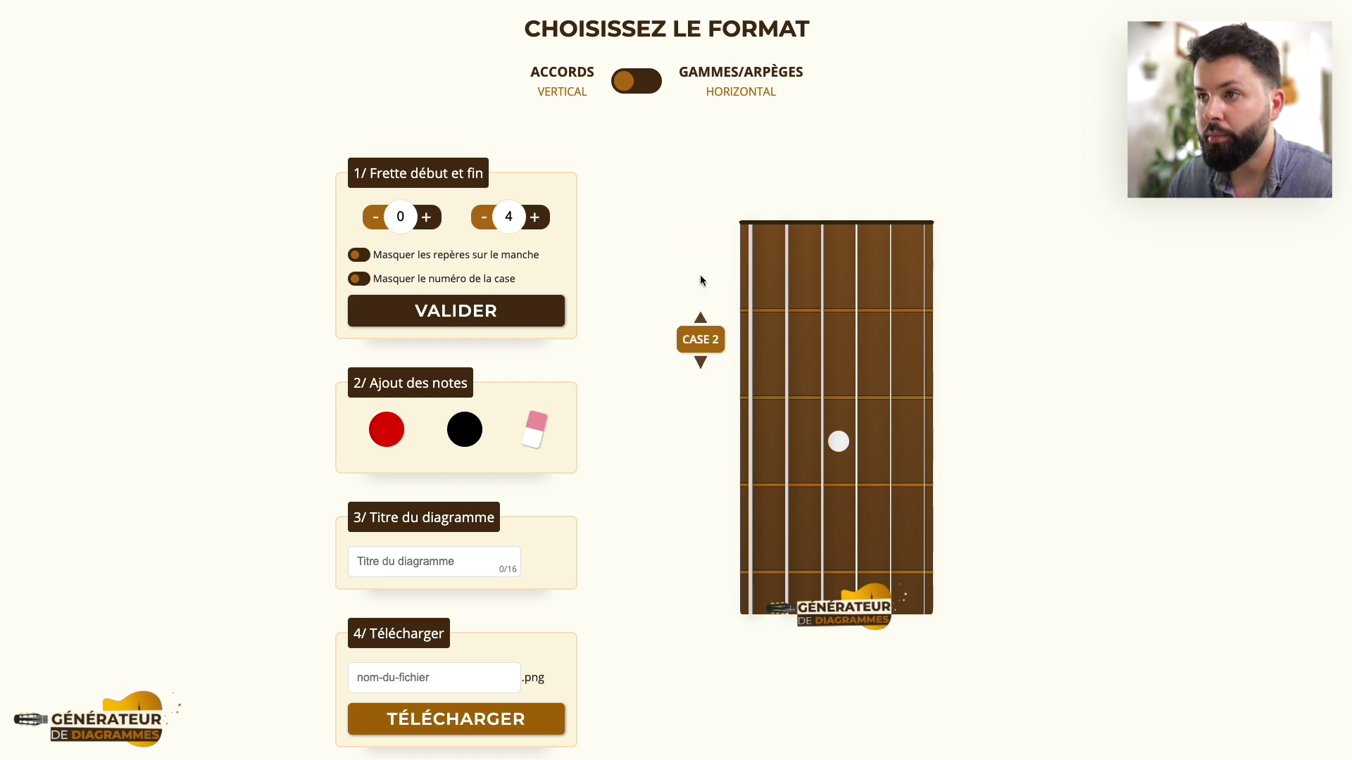
left_click(701, 362)
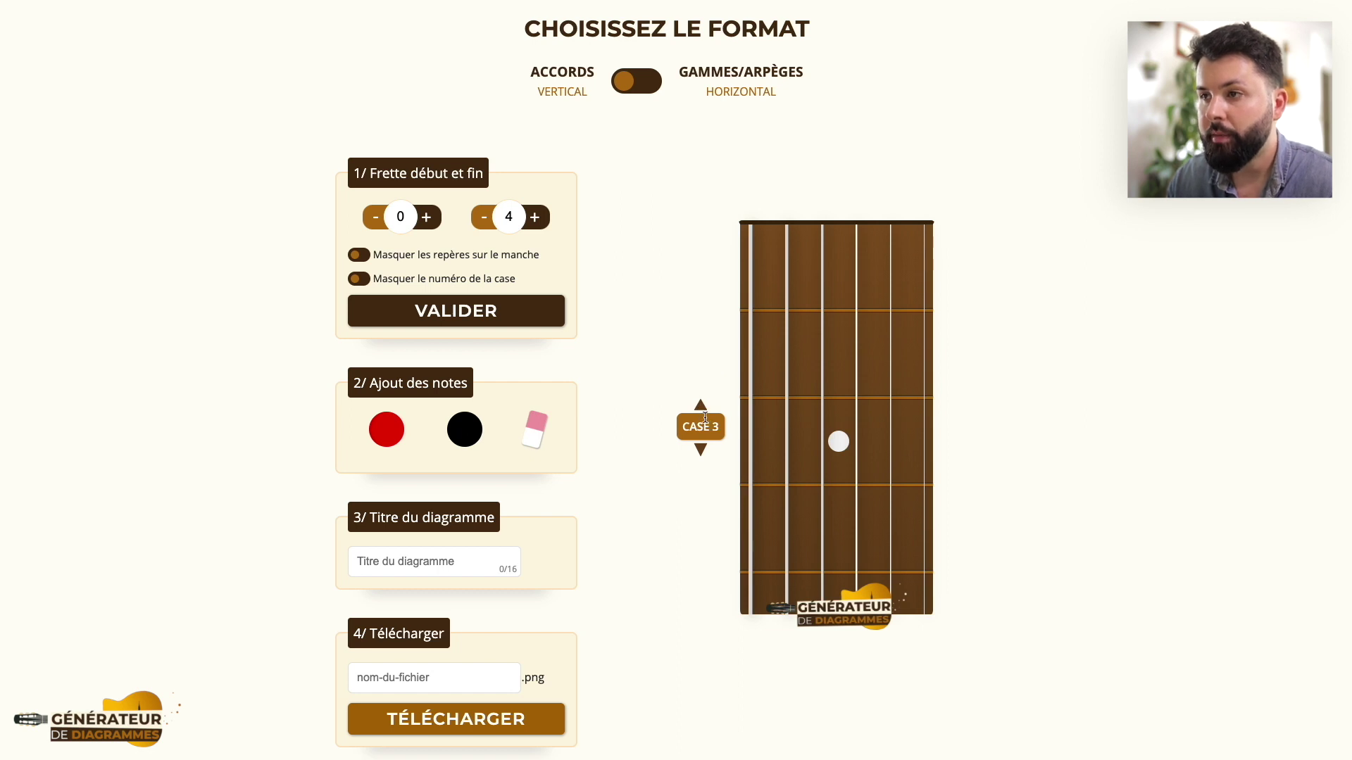
left_click(701, 407)
left_click(700, 315)
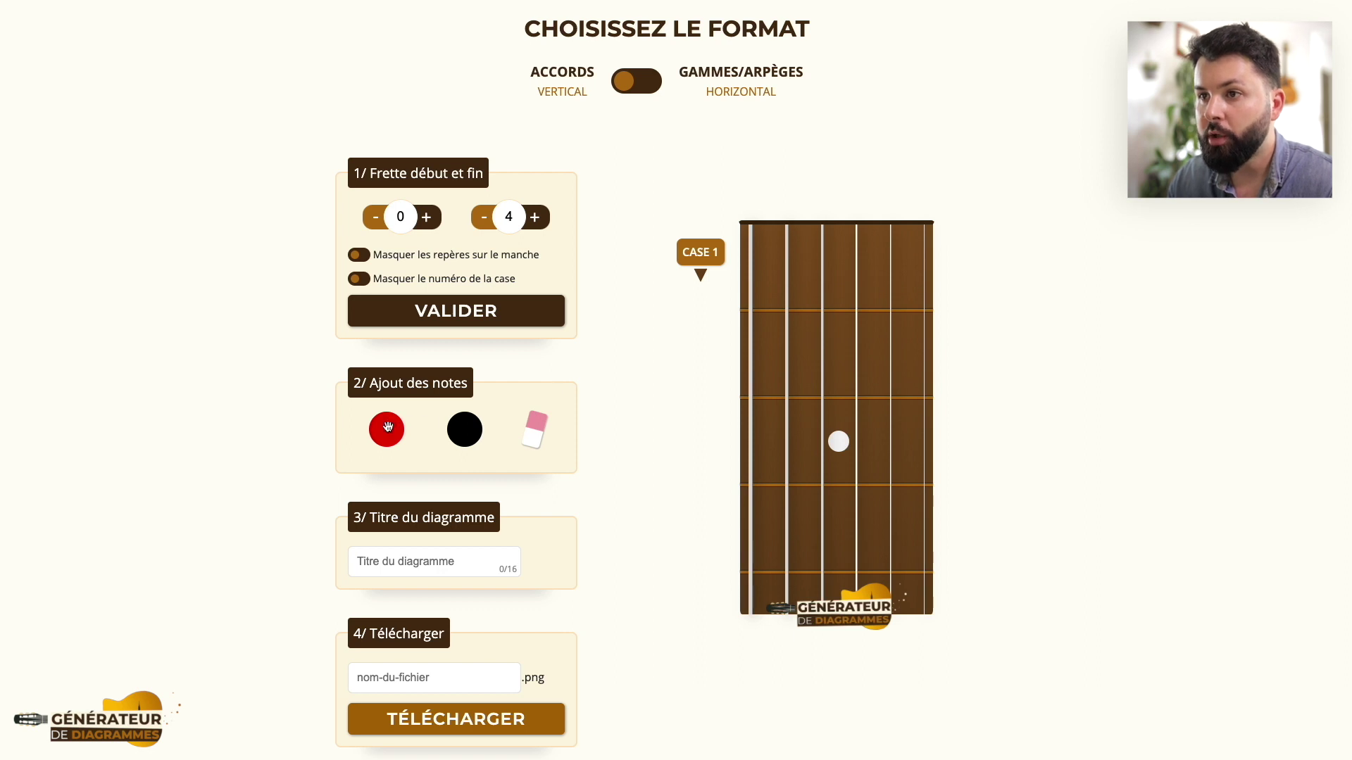
Place a red note on the sixth string at fret 3, and black notes at fourth string fret 2 and third and second strings fret 3.
mouse_move(386, 426)
left_mouse_down()
mouse_move(884, 432)
mouse_move(879, 365)
mouse_move(769, 354)
mouse_move(758, 434)
left_mouse_up()
left_click_drag(465, 425, 852, 440)
left_click_drag(465, 426, 881, 442)
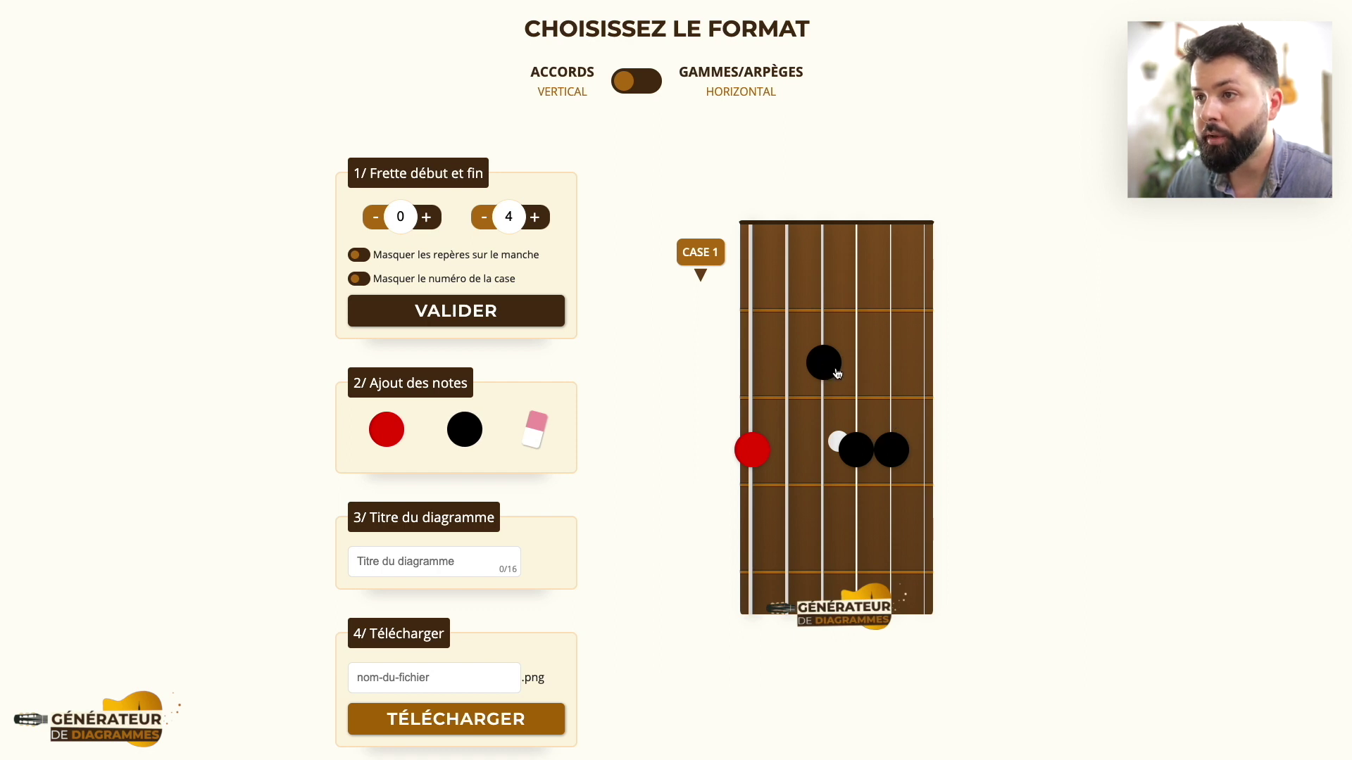
Erase the black note on the fourth string at fret 2 and place it again.
mouse_move(537, 421)
left_mouse_down()
mouse_move(648, 377)
mouse_move(812, 356)
left_mouse_up()
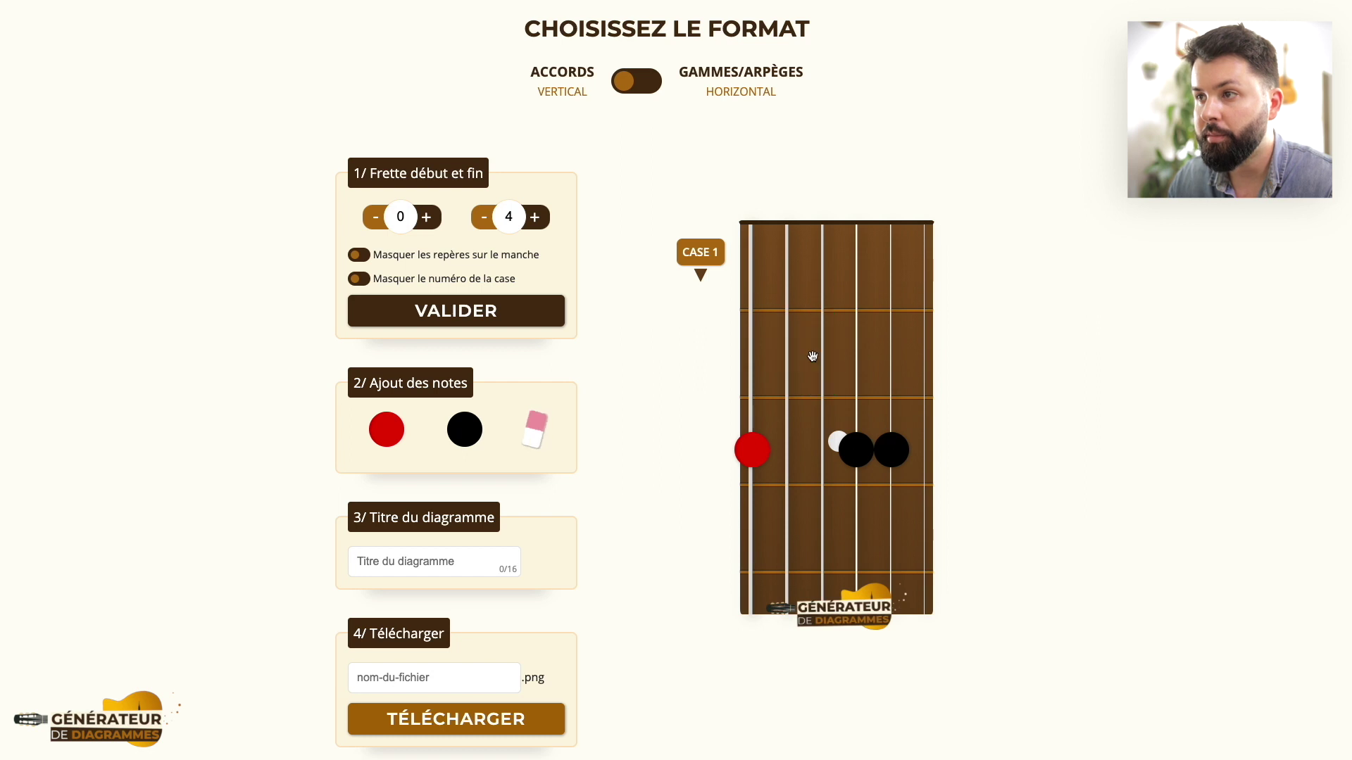
left_click_drag(466, 426, 831, 364)
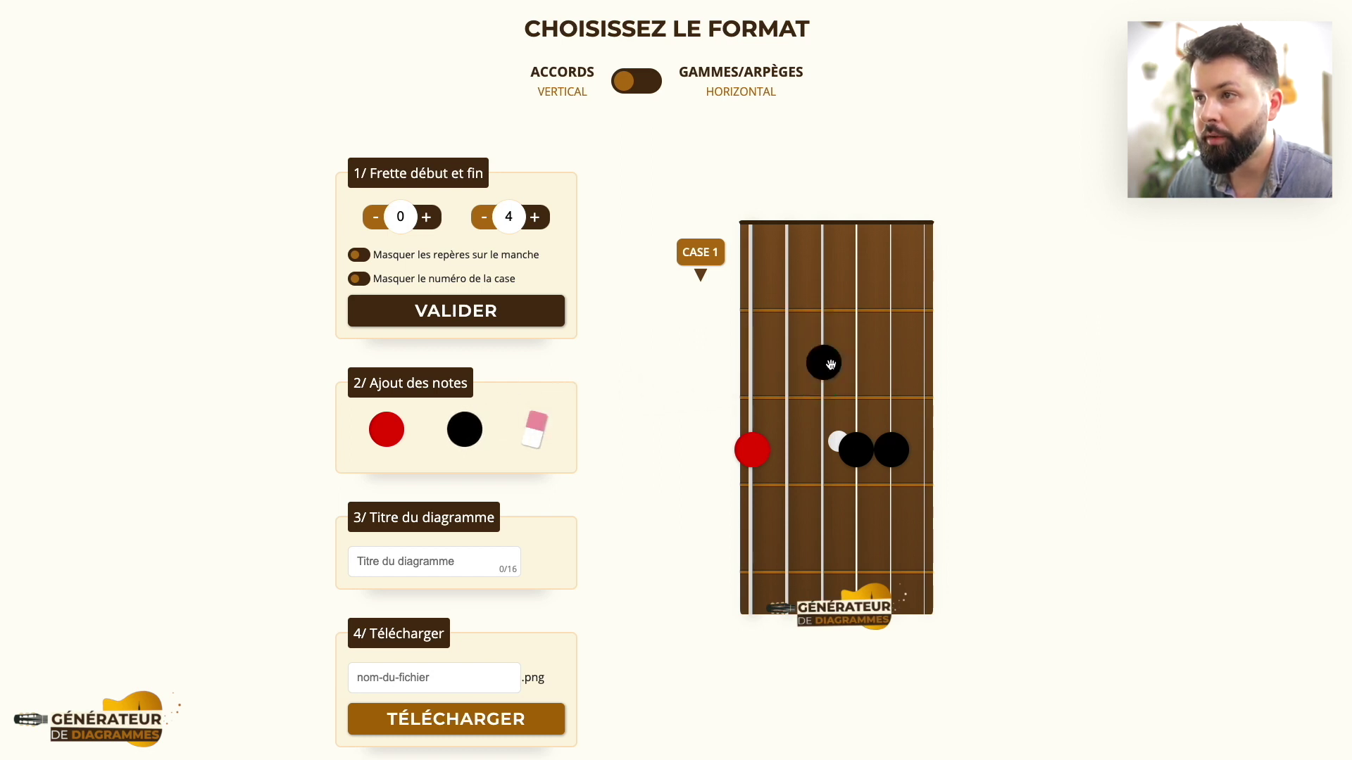
Move the fret number label down to CASE 3.
left_click(700, 274)
left_click(700, 363)
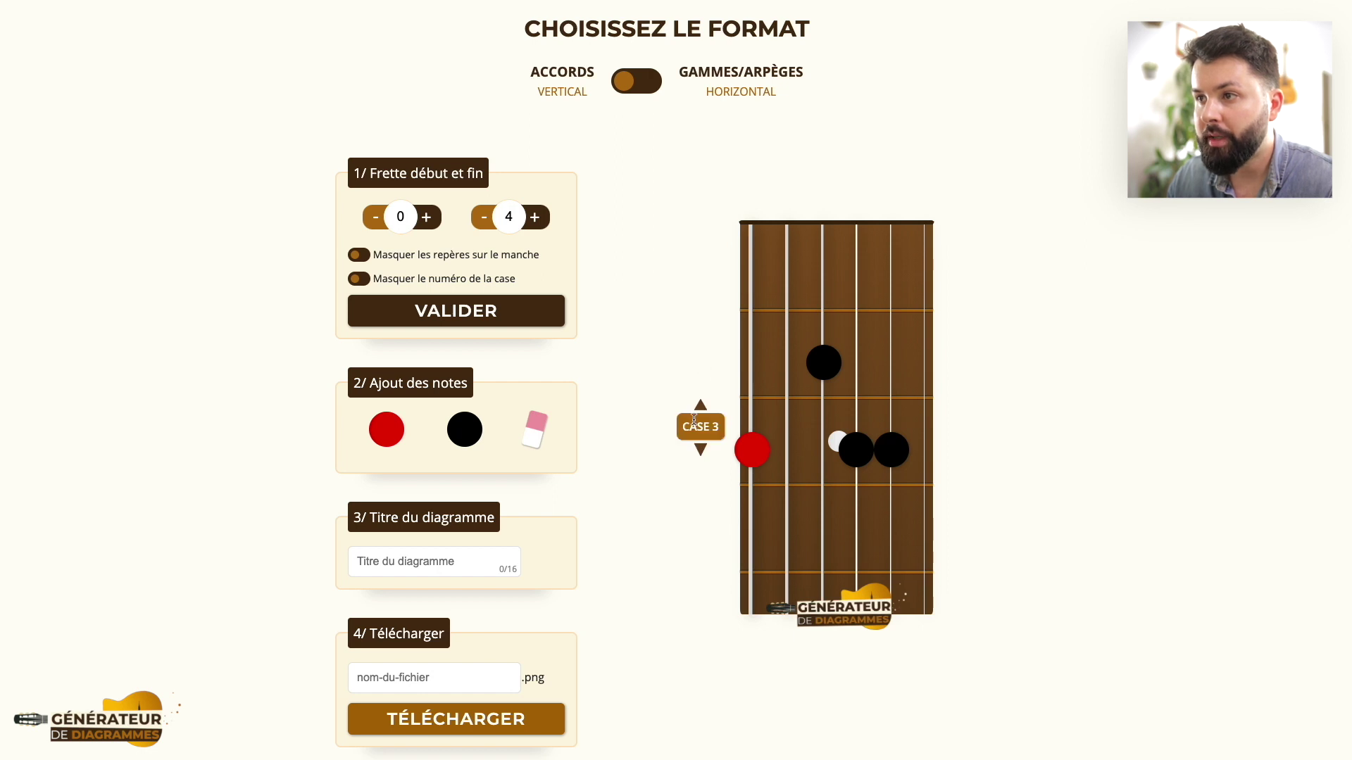
Label the red note on the sixth string Sol and replace that text with the finger number 2.
left_click(753, 451)
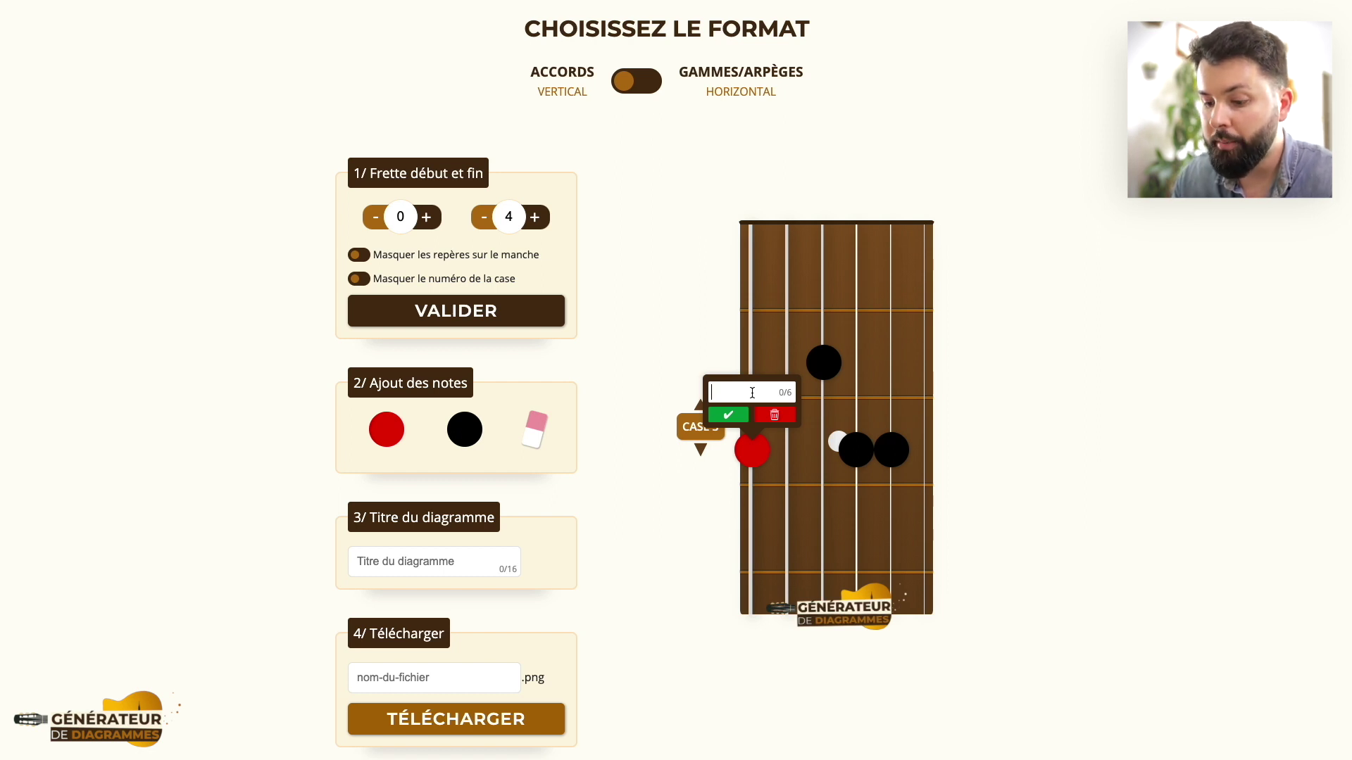
type("Sol")
key("BackSpace")
key("BackSpace")
key("BackSpace")
type("2")
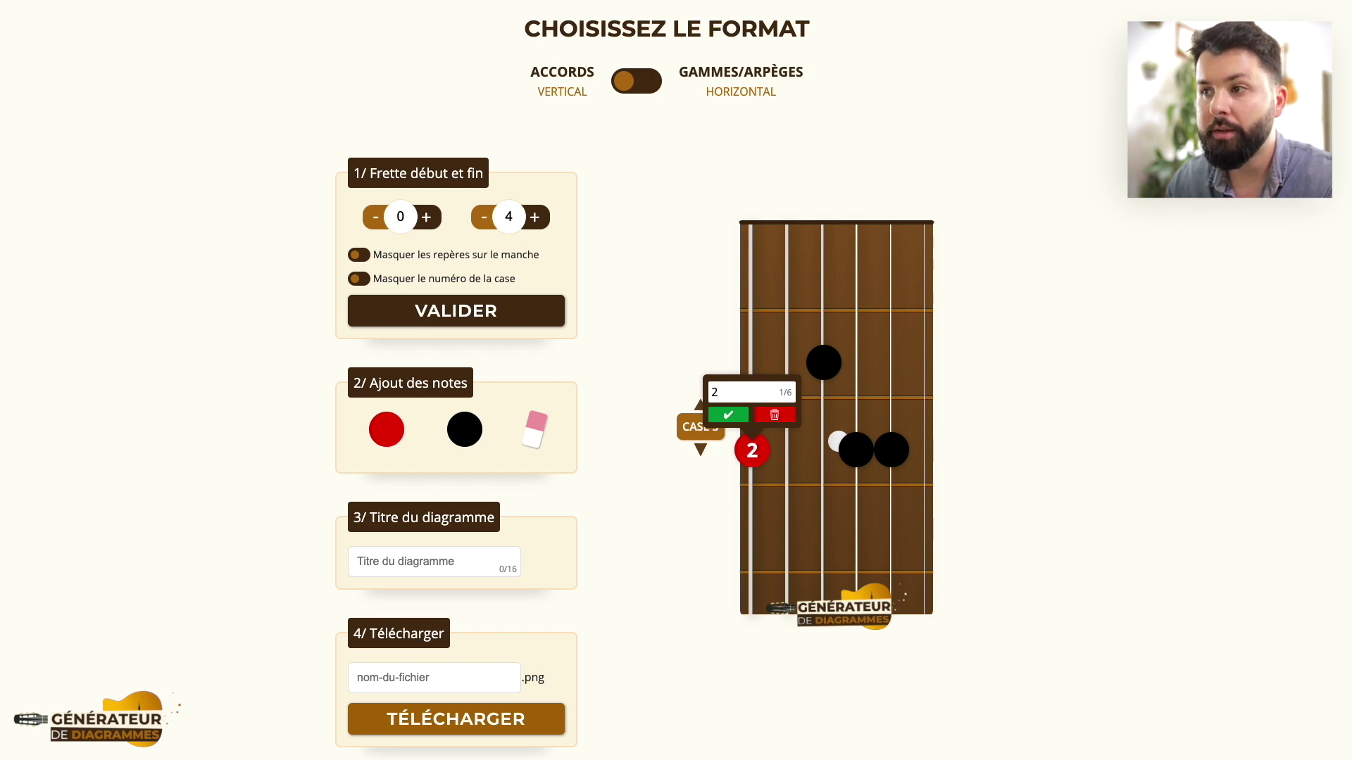
left_click(729, 417)
Reopen the red note's label and delete its text.
left_click(751, 449)
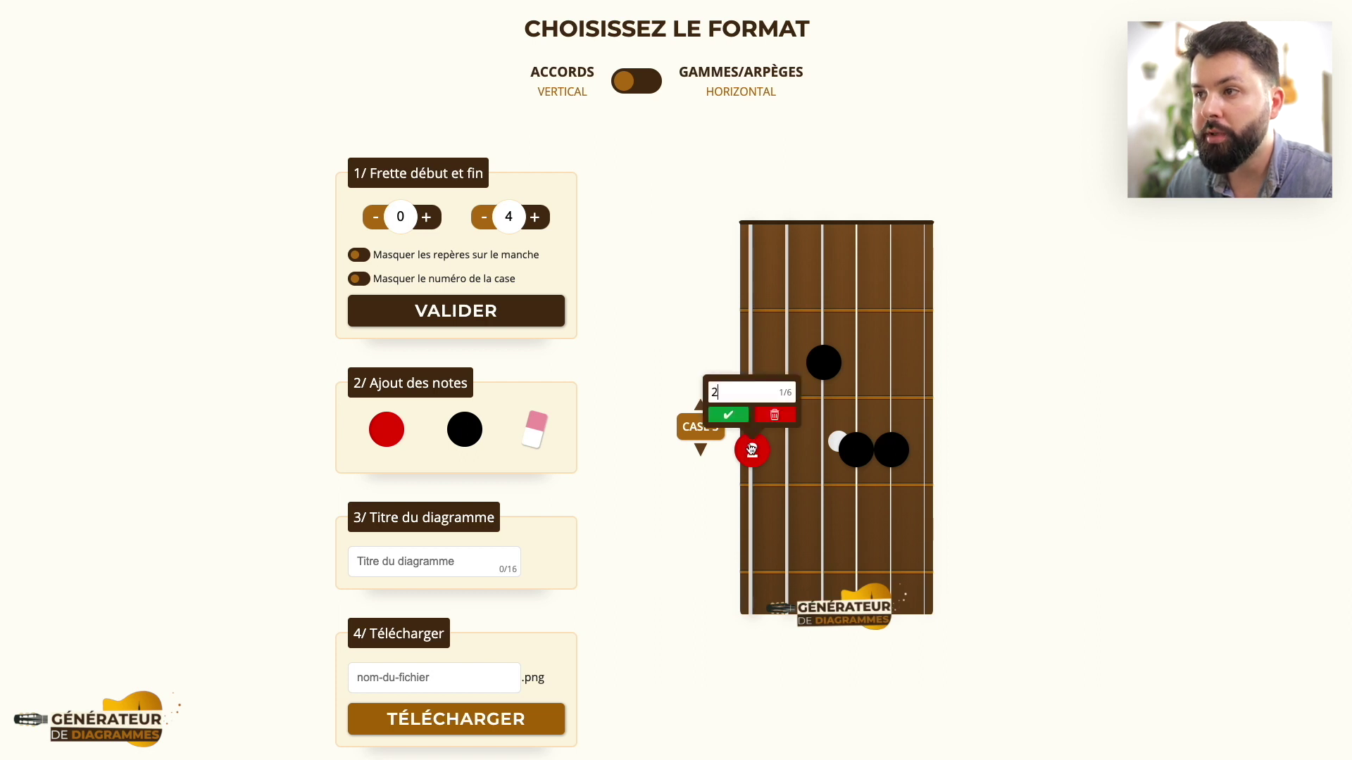
key("Return")
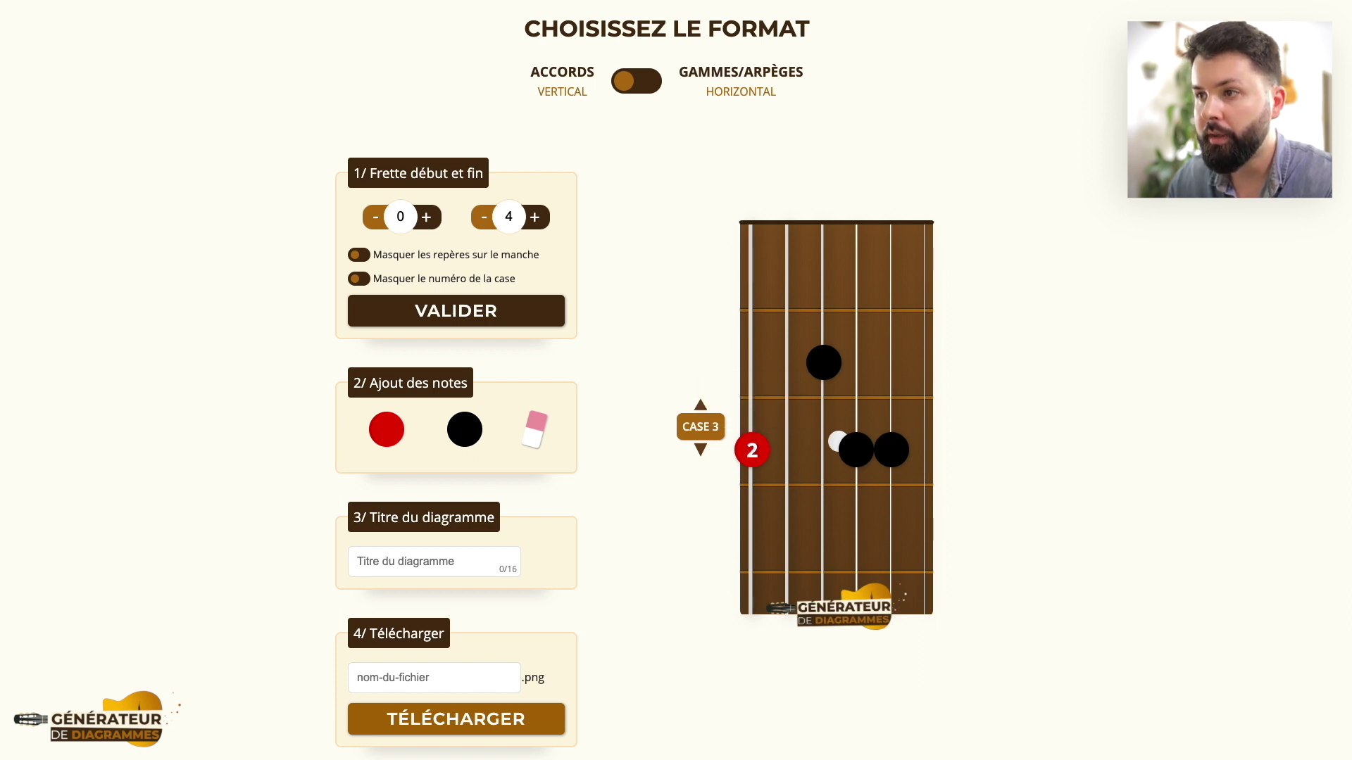
left_click(752, 453)
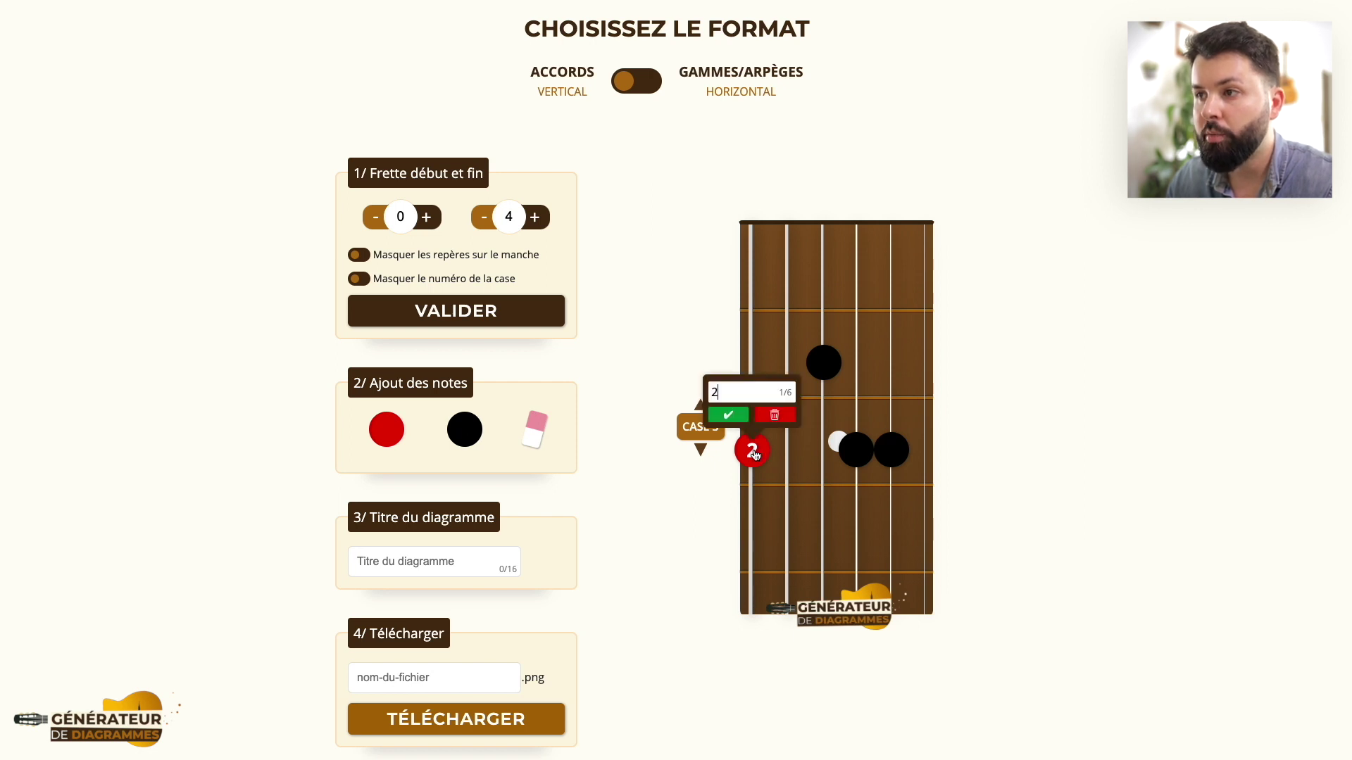
left_click(774, 417)
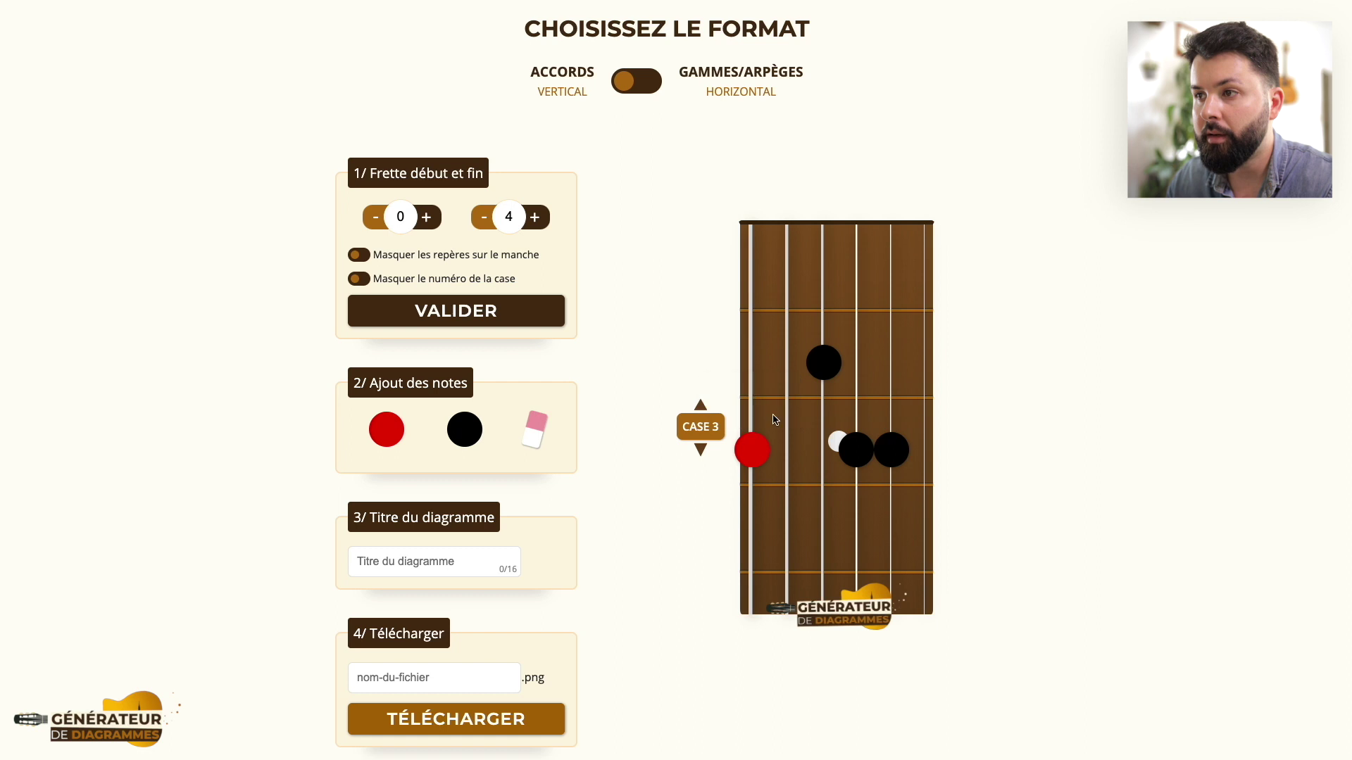
Number the red note 2 and the black notes on the fourth, third and second strings 1, 3 and 4.
left_click(750, 453)
type("2")
key("Return")
left_click(821, 368)
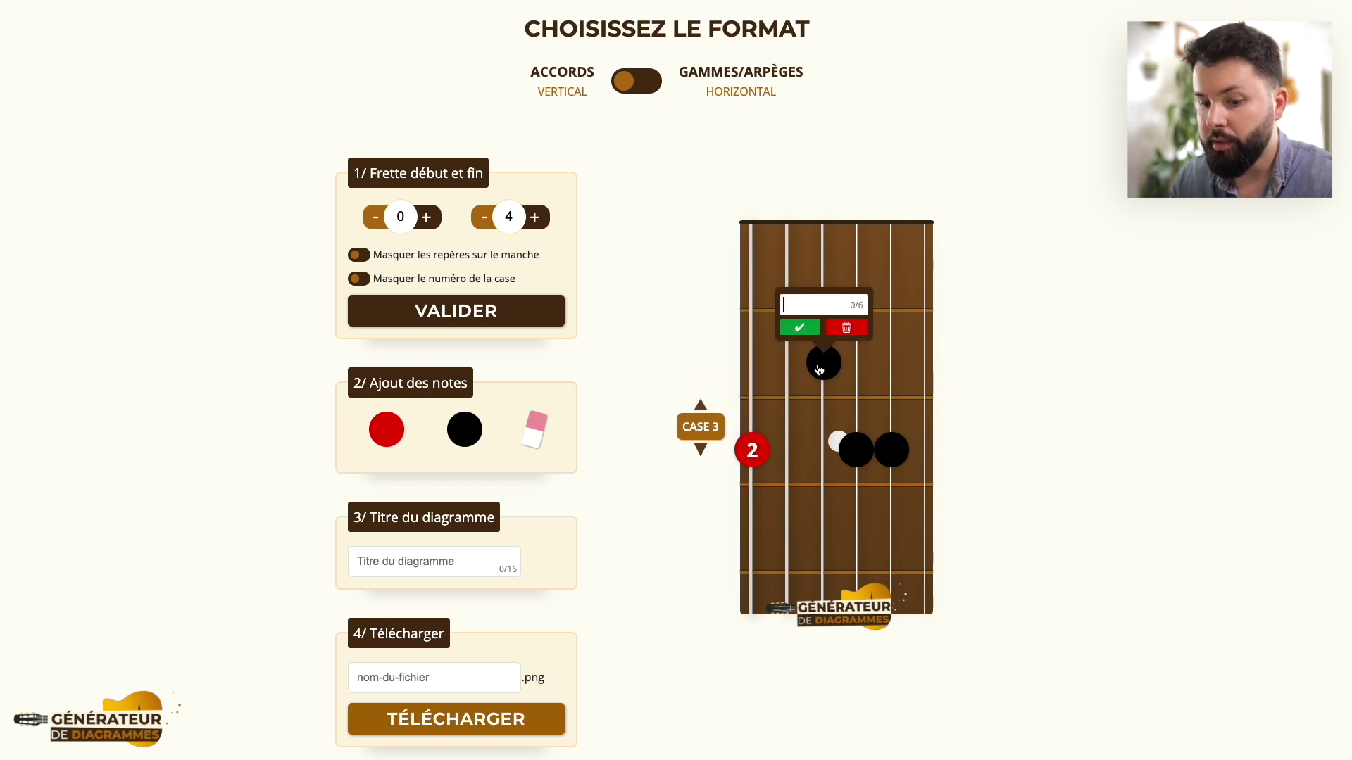
type("1")
key("Return")
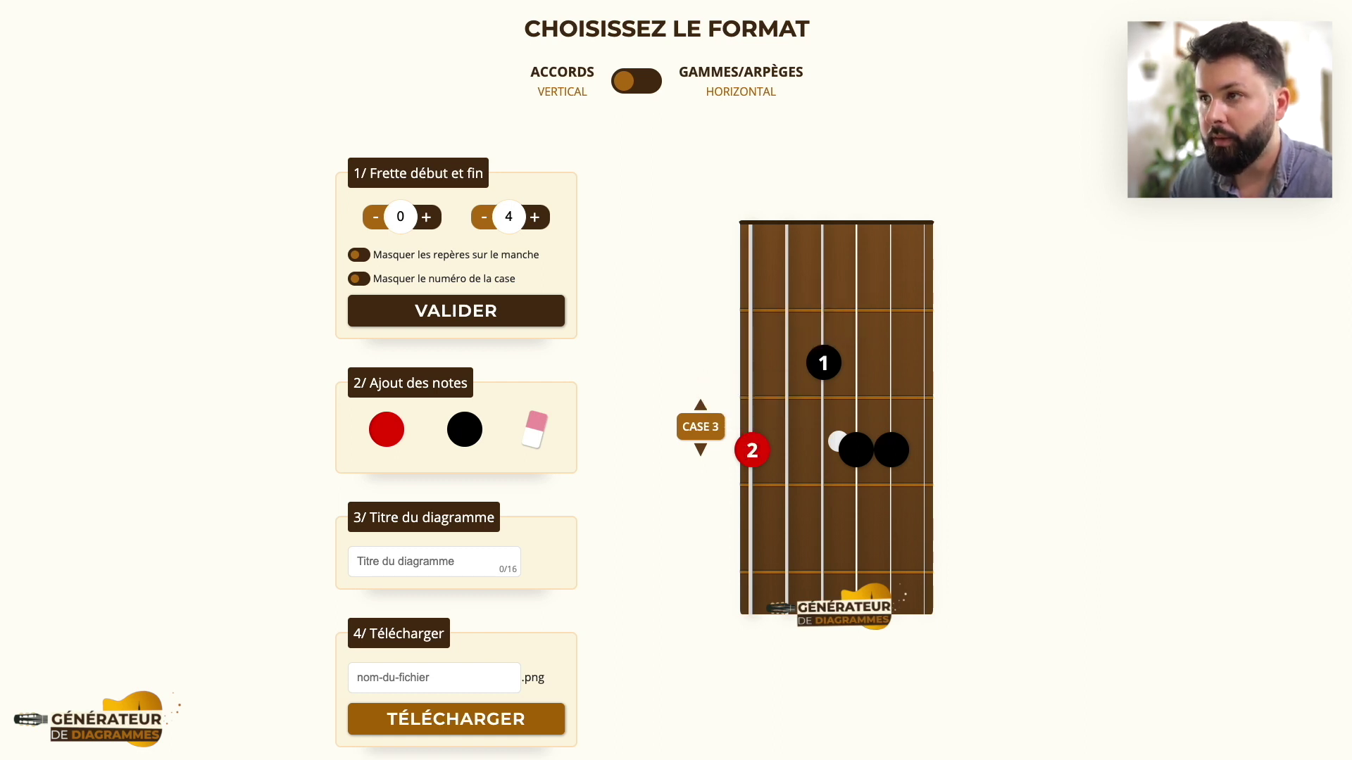
left_click(856, 451)
type("3")
key("Return")
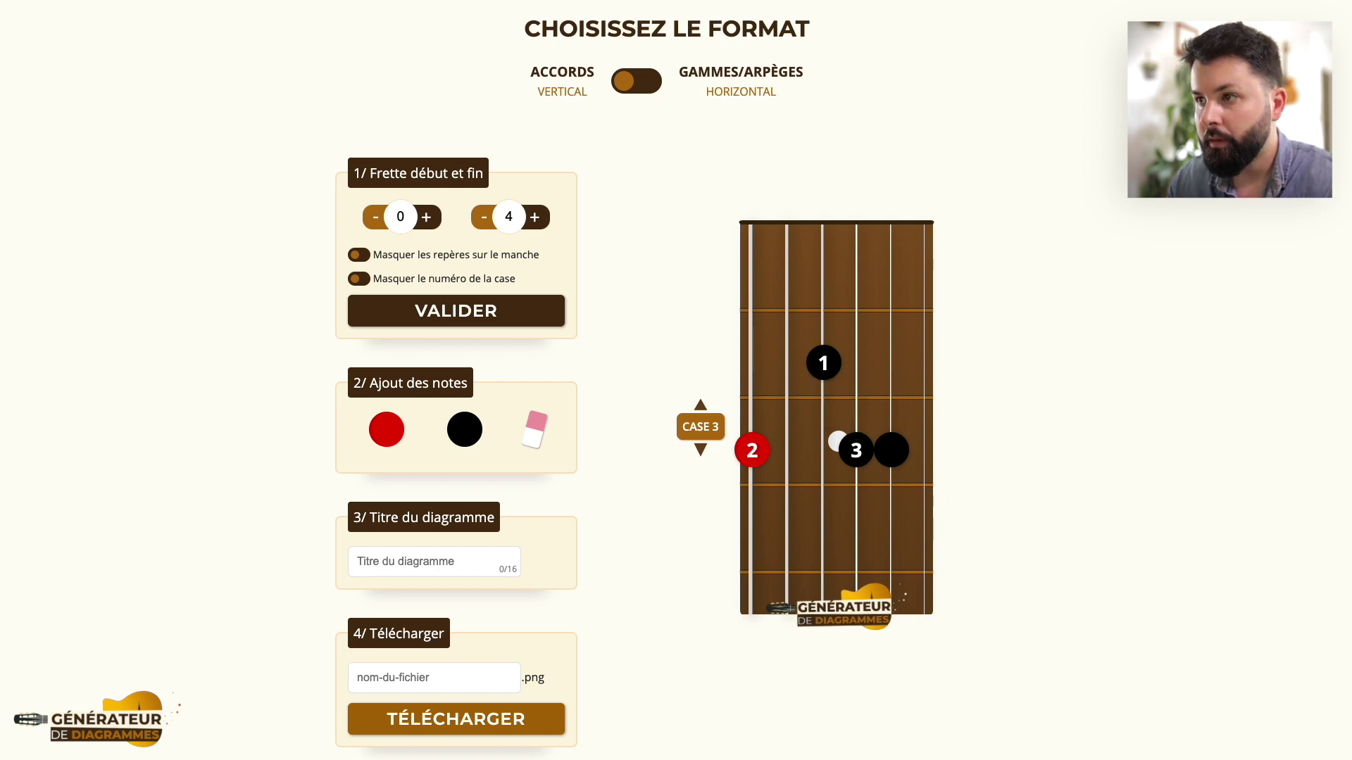
left_click(895, 452)
type("4")
key("Return")
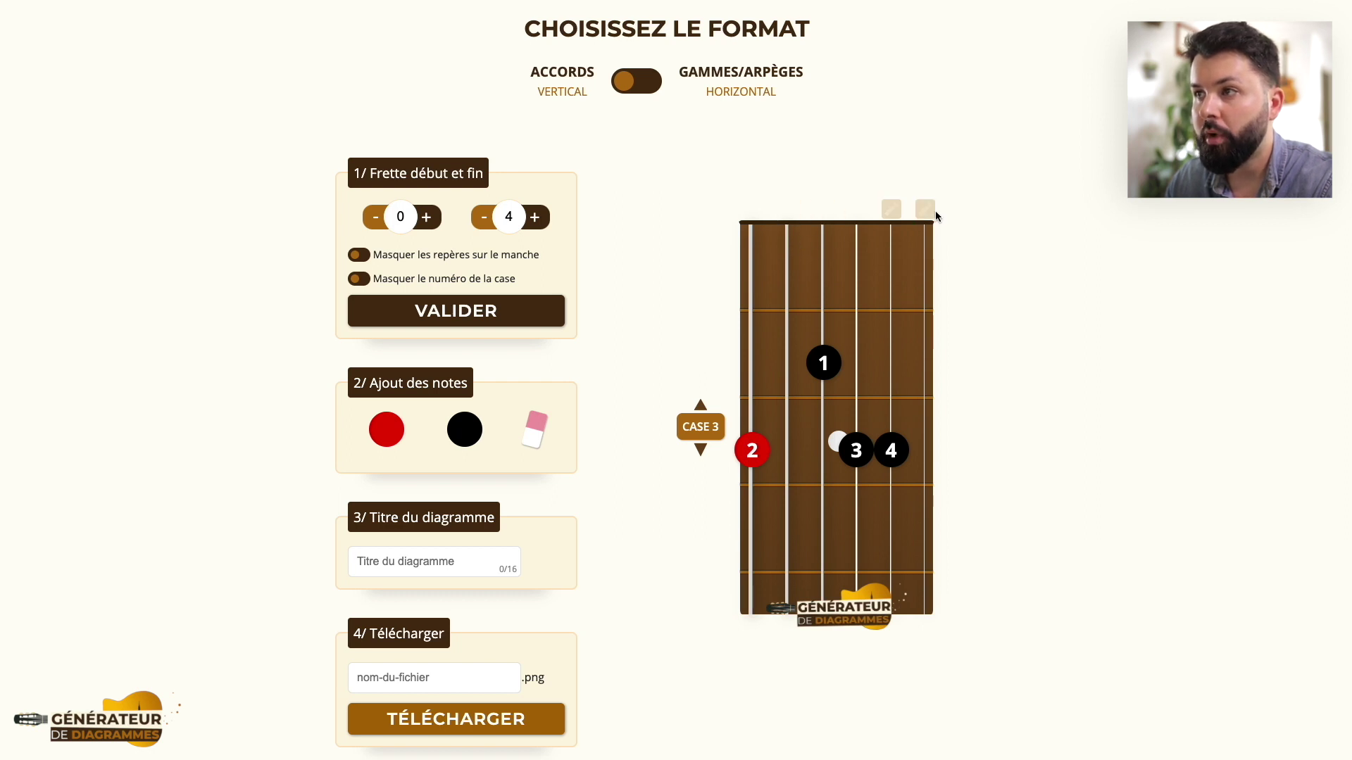
Mark the fifth and first strings as muted with a cross and the sixth string as open with a circle.
left_click(786, 209)
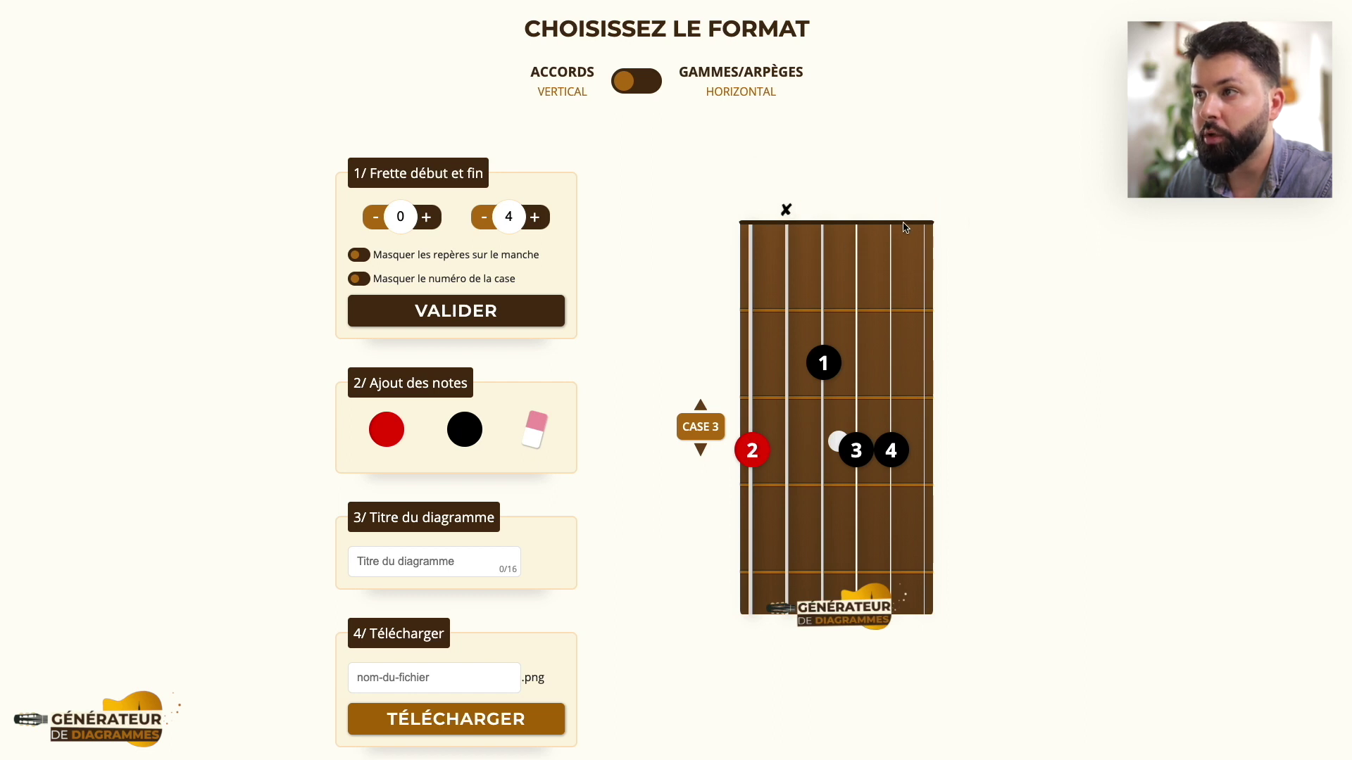
left_click(923, 206)
left_click(923, 169)
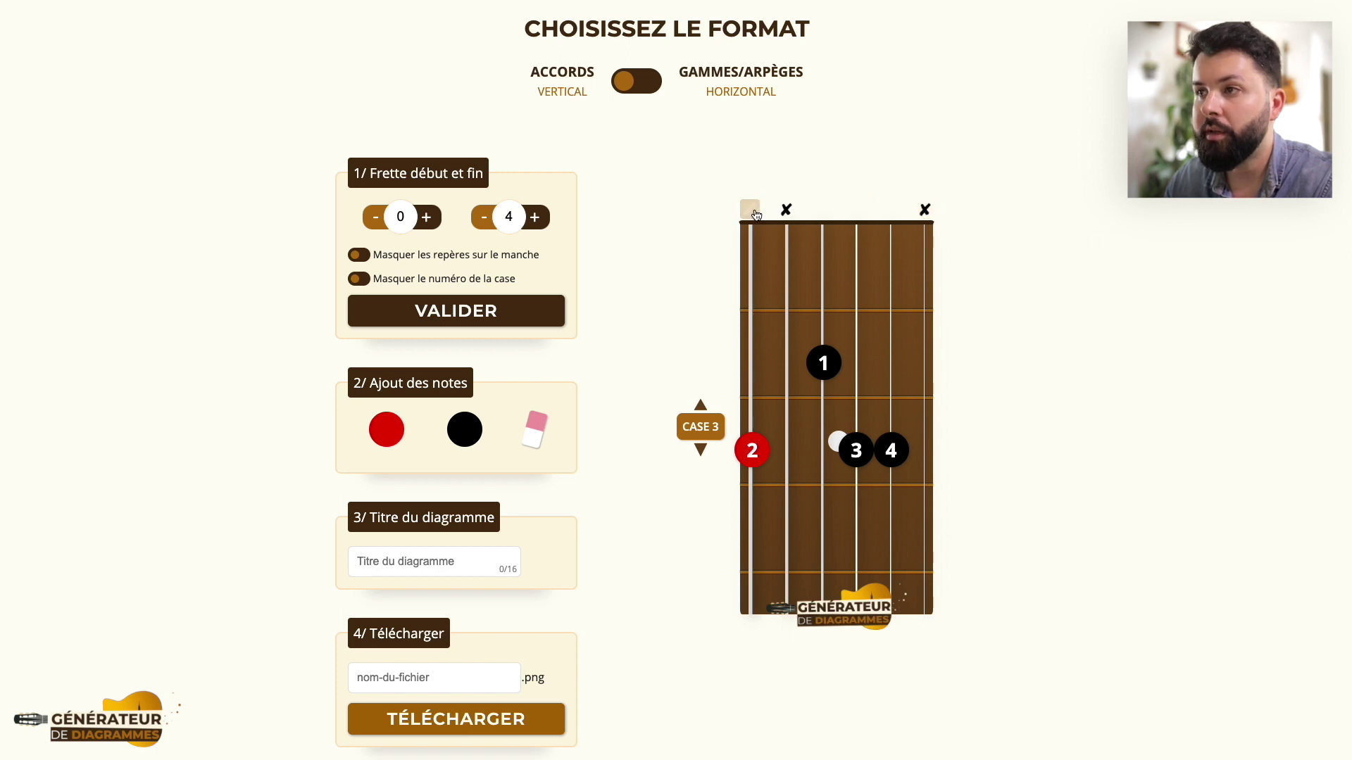
left_click(750, 211)
left_click(730, 173)
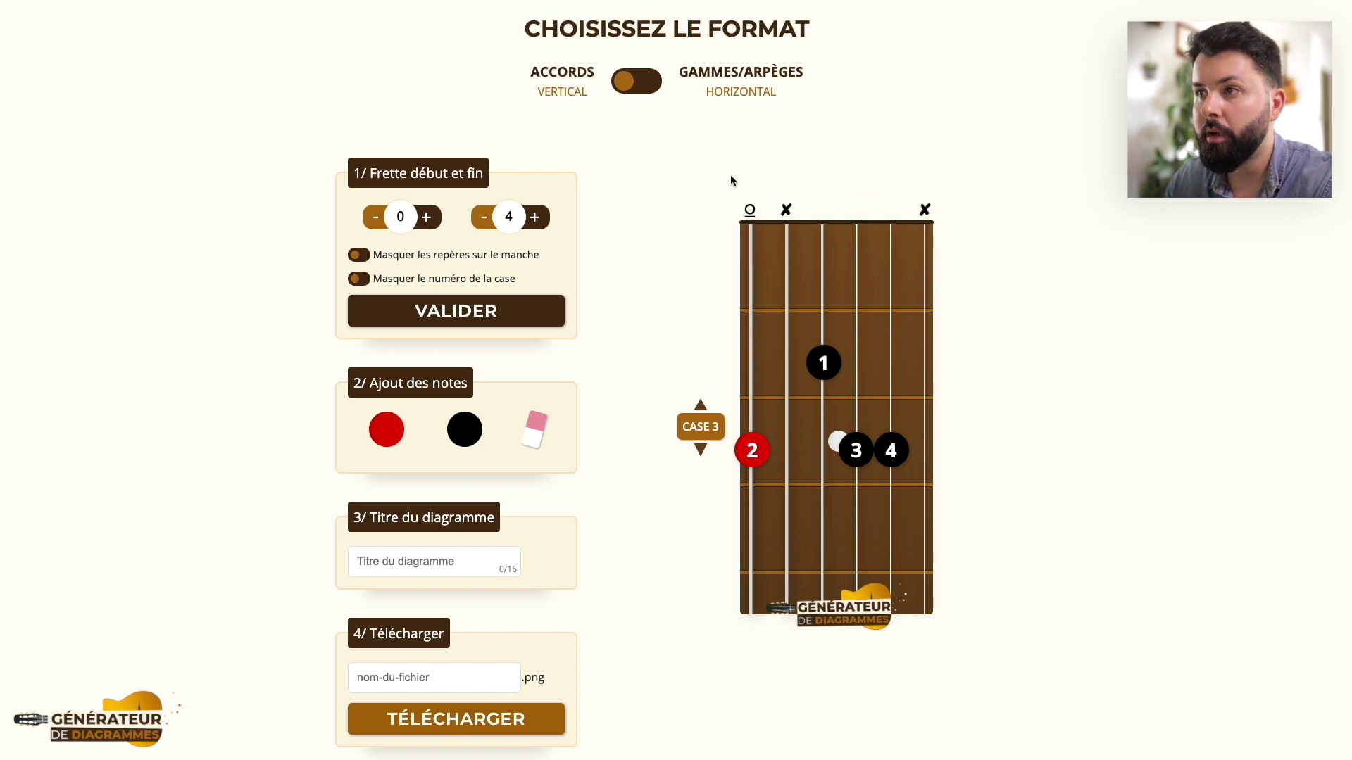
Clear the open-string mark above the sixth string and title the diagram Gm6.
left_click(749, 211)
left_click(766, 176)
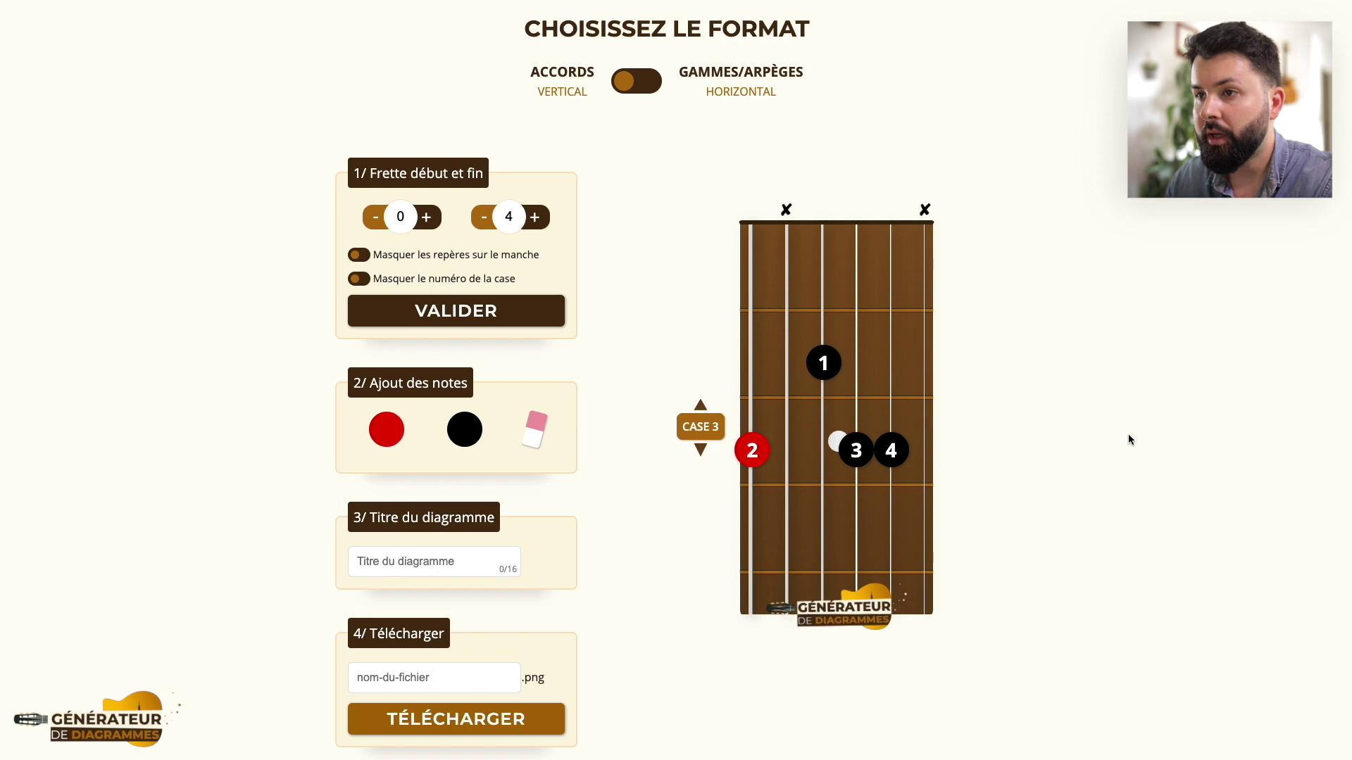
scroll(661, 350, "down", 2)
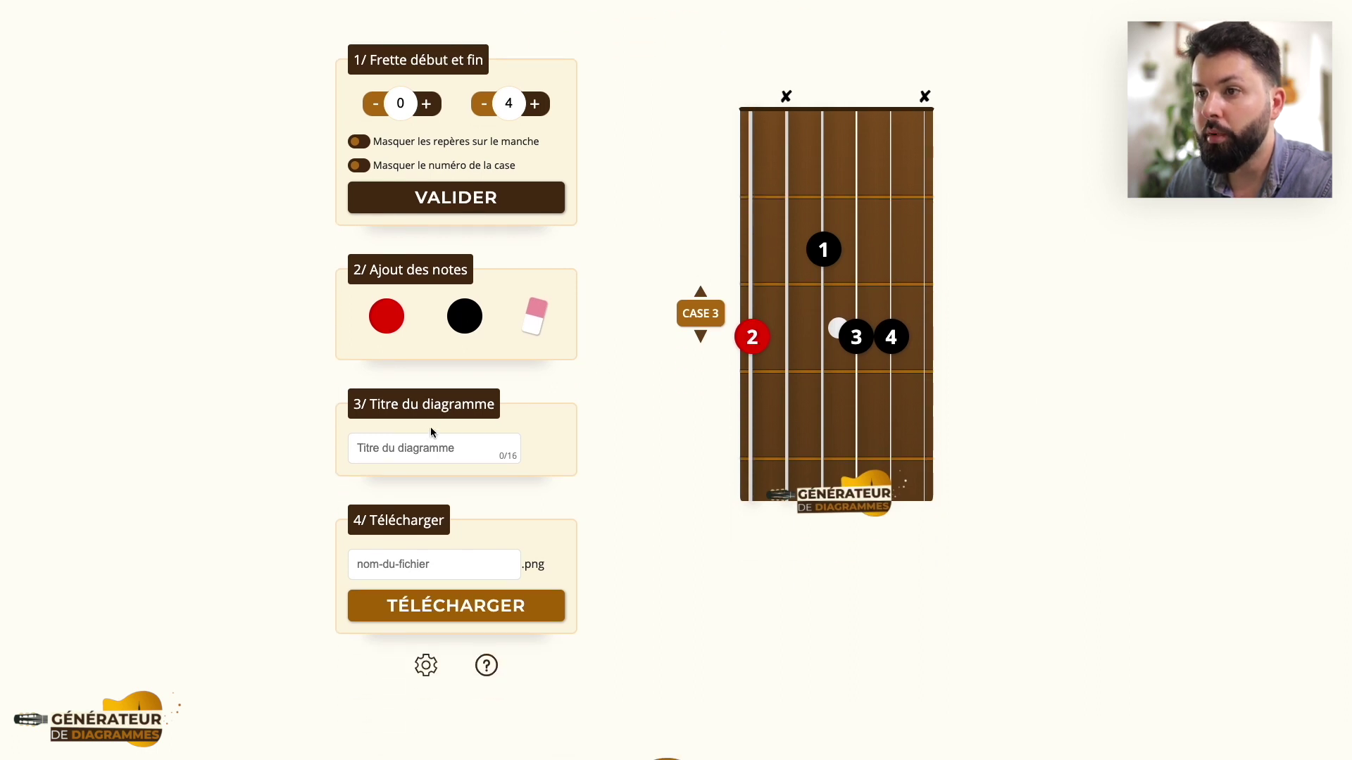
left_click(412, 445)
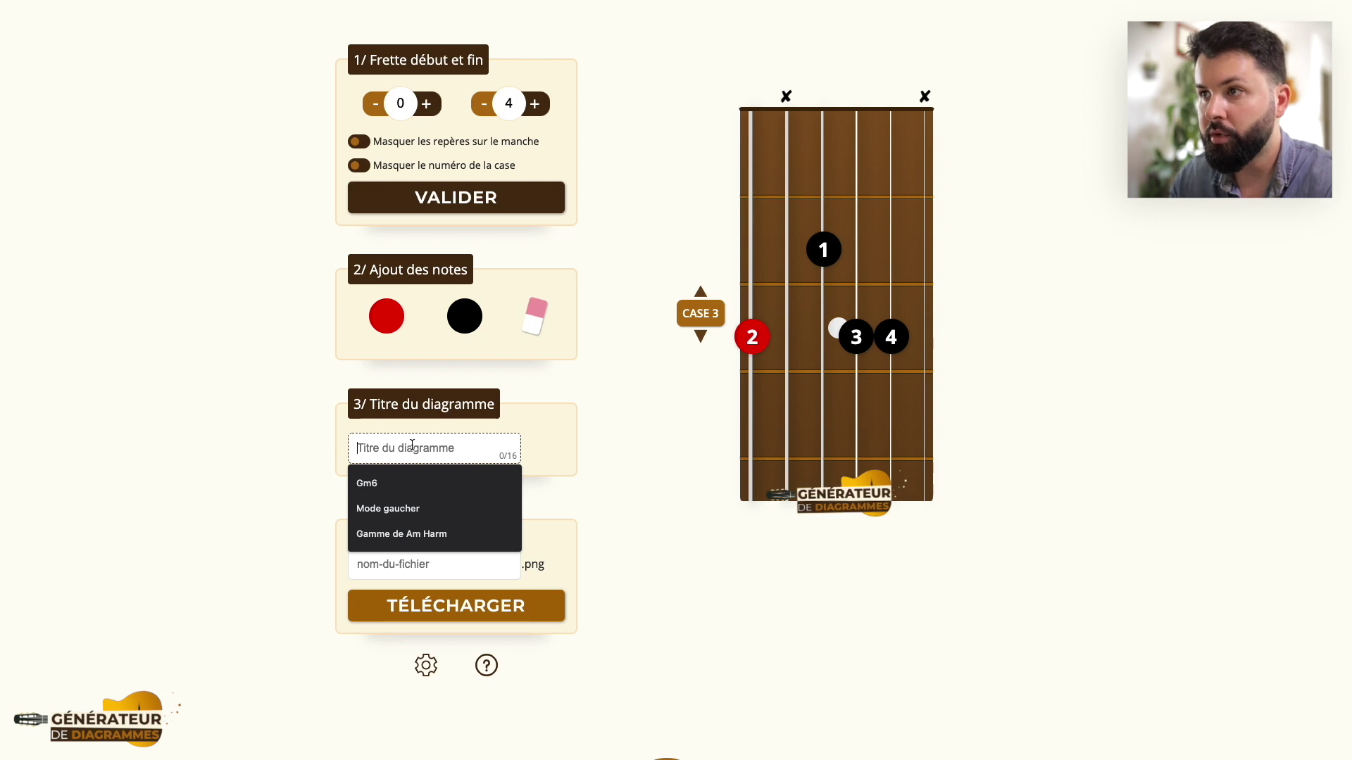
type("Gm6")
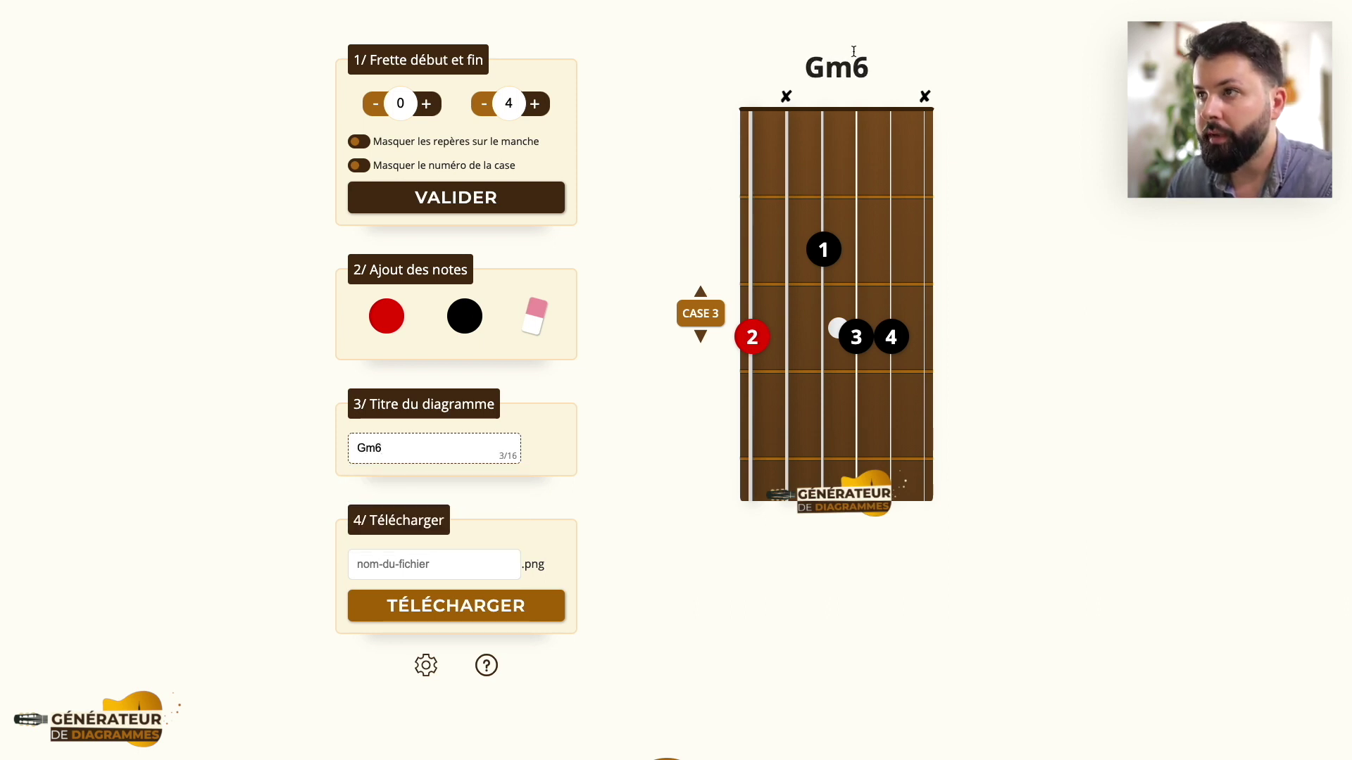
scroll(678, 114, "up", 2)
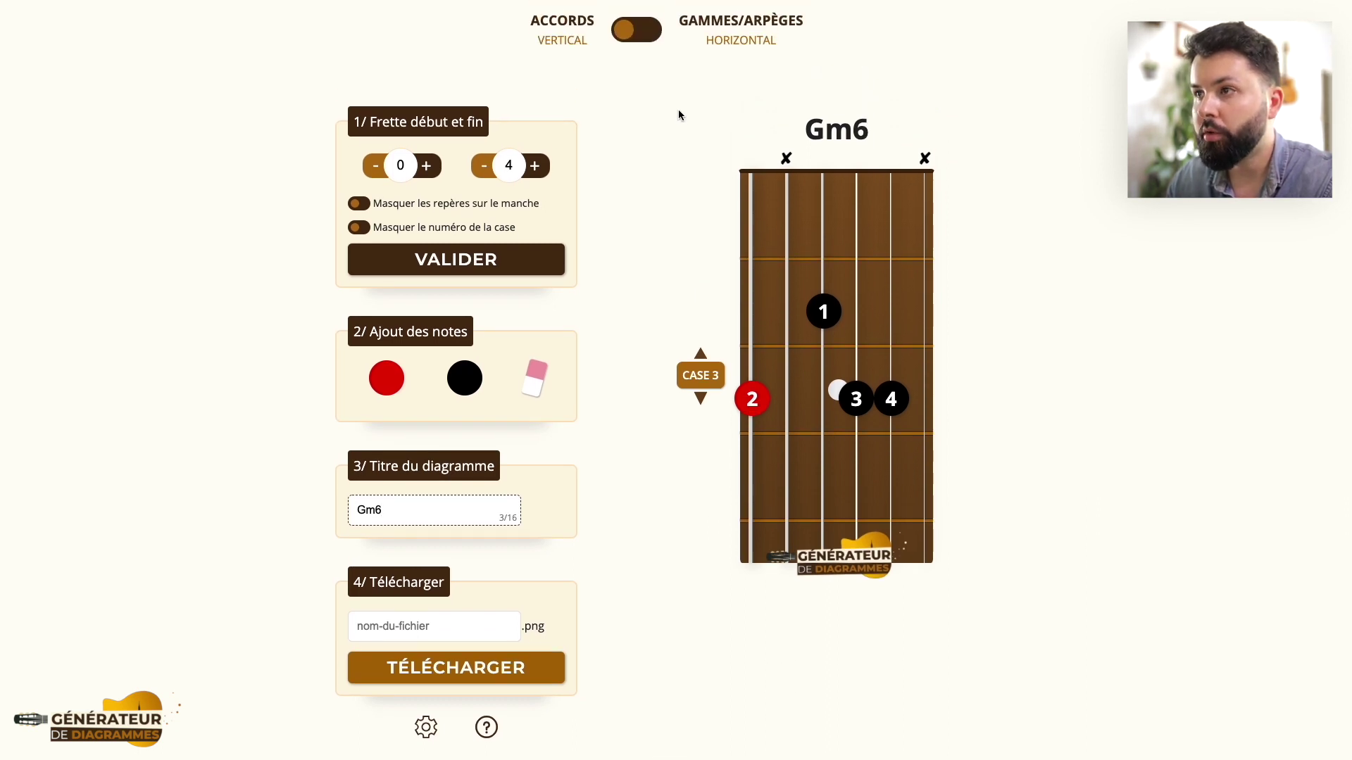
Name the PNG file Gm6 and download the chord diagram.
left_click(392, 615)
type("Gm6")
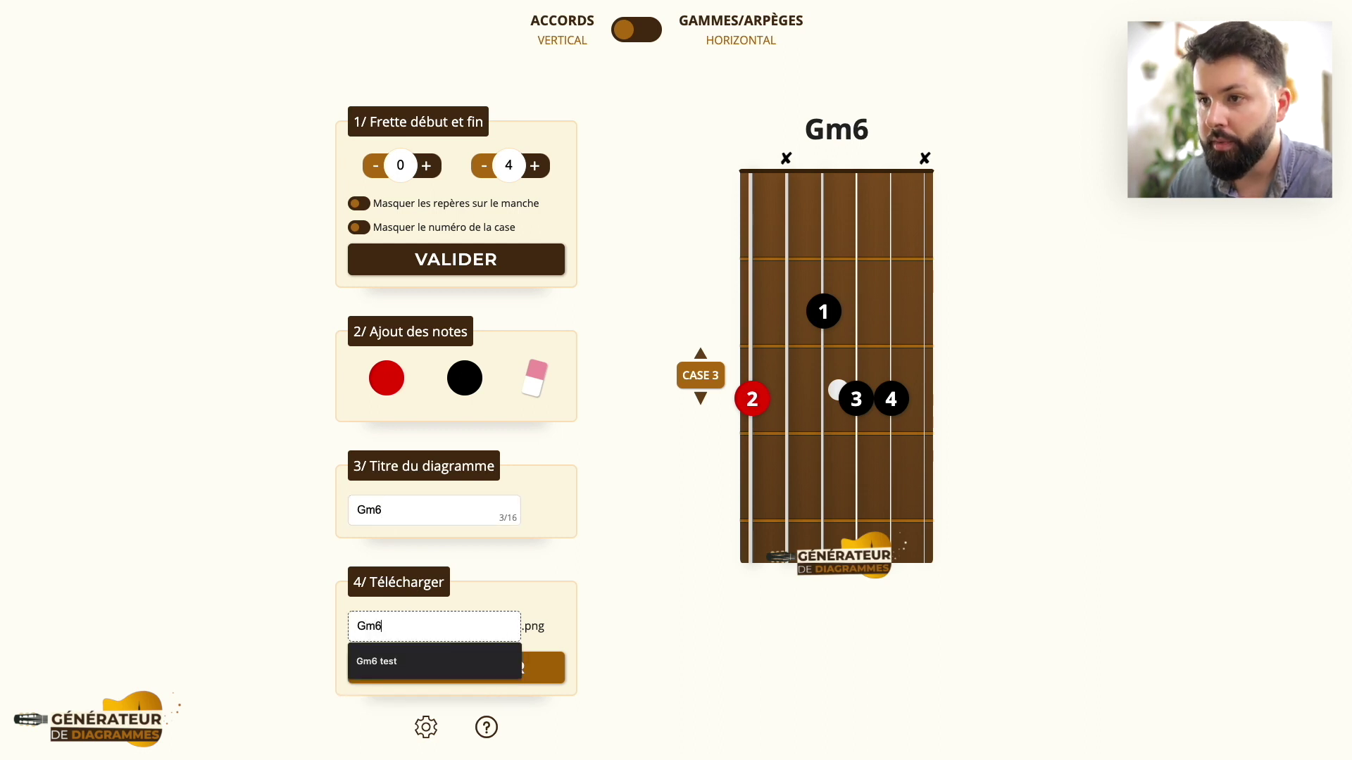
left_click(623, 650)
left_click(471, 663)
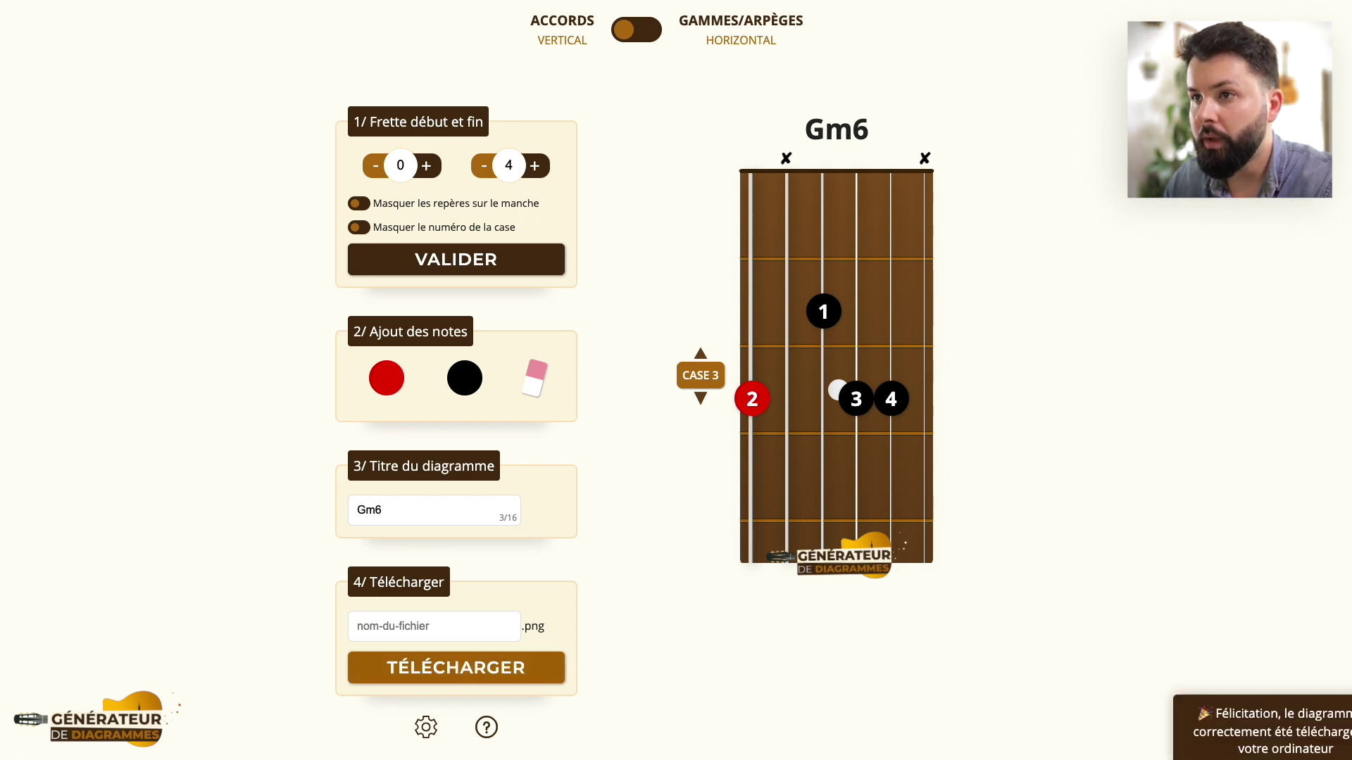
Look over the downloaded Gm6.png image and close its window.
left_click_drag(0, 59, 304, 158)
scroll(323, 303, "down", 3)
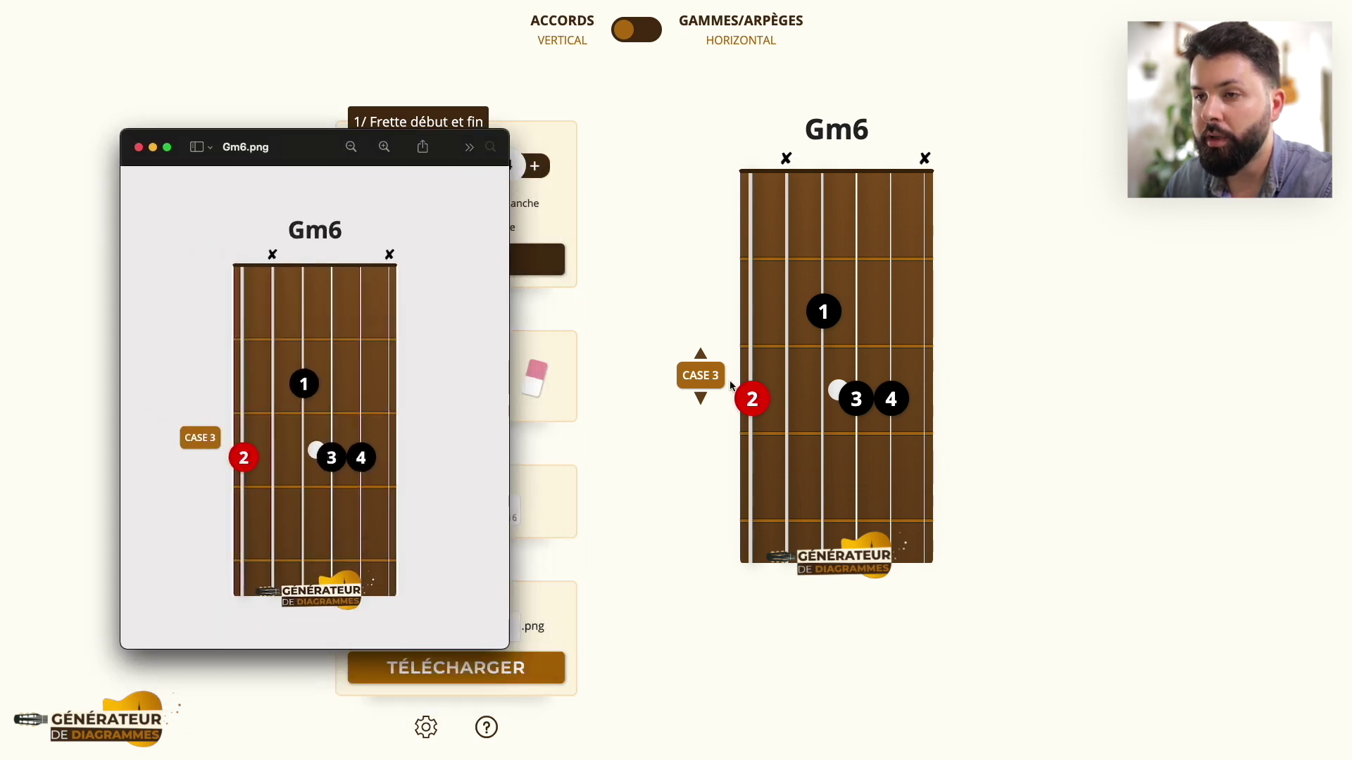
left_click(140, 147)
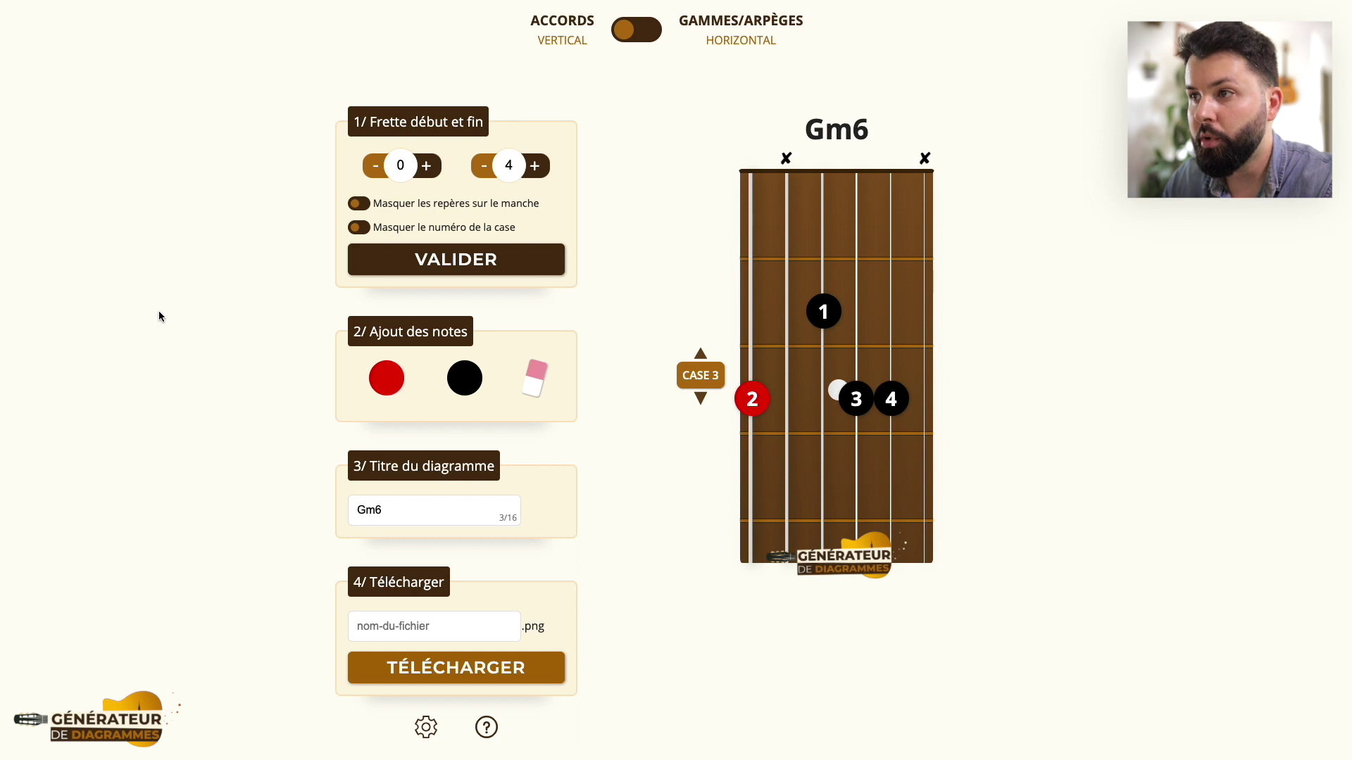
Activate the black-and-white display mode in the settings and apply it to the diagram.
left_click(425, 730)
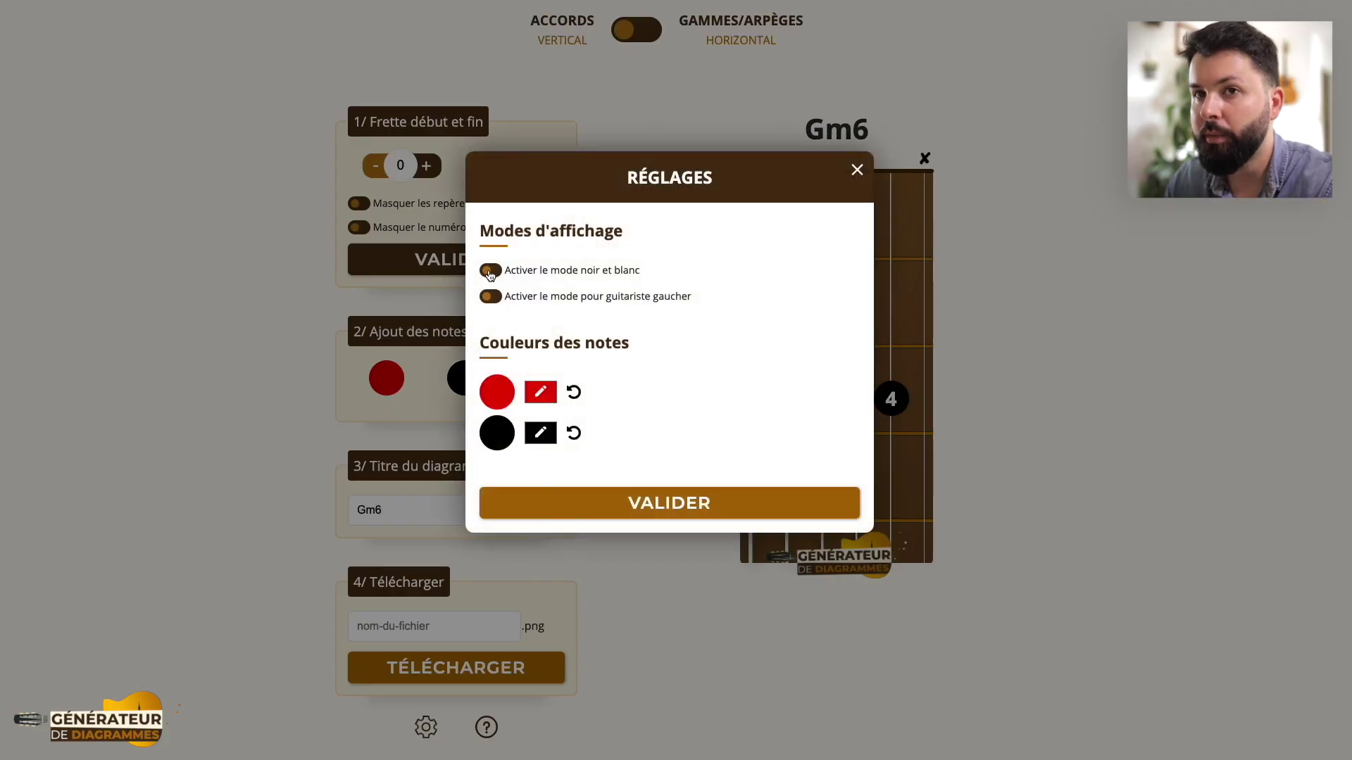
left_click(491, 271)
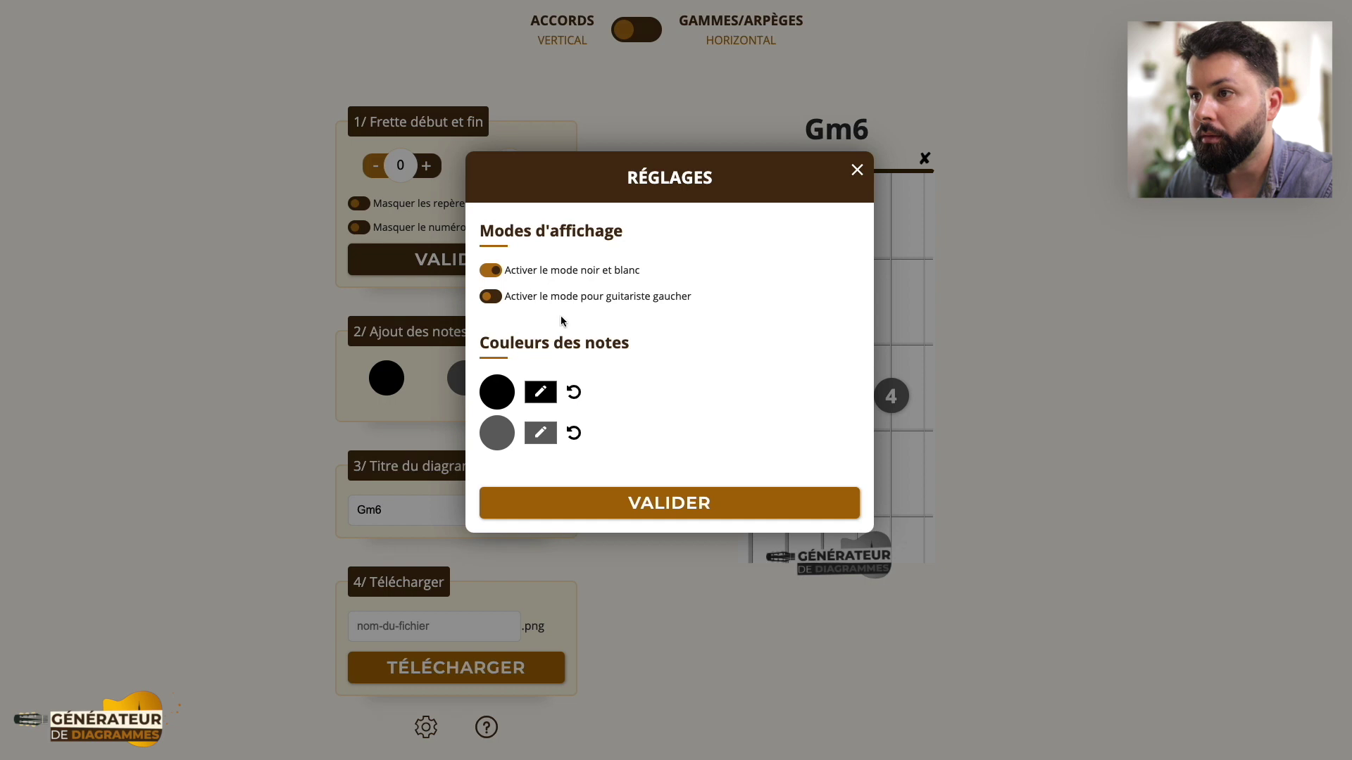
left_click(640, 503)
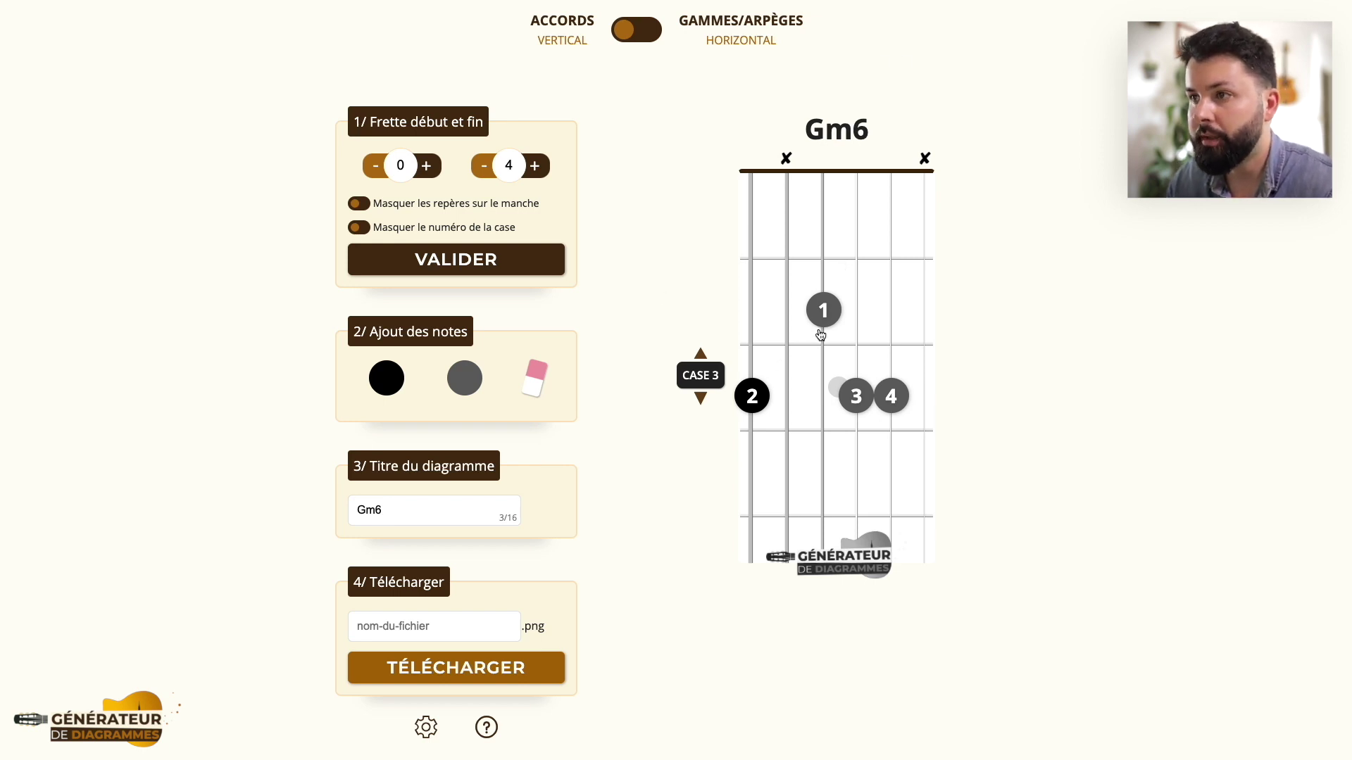
Deactivate the black-and-white mode so the diagram is drawn in colour.
left_click(425, 727)
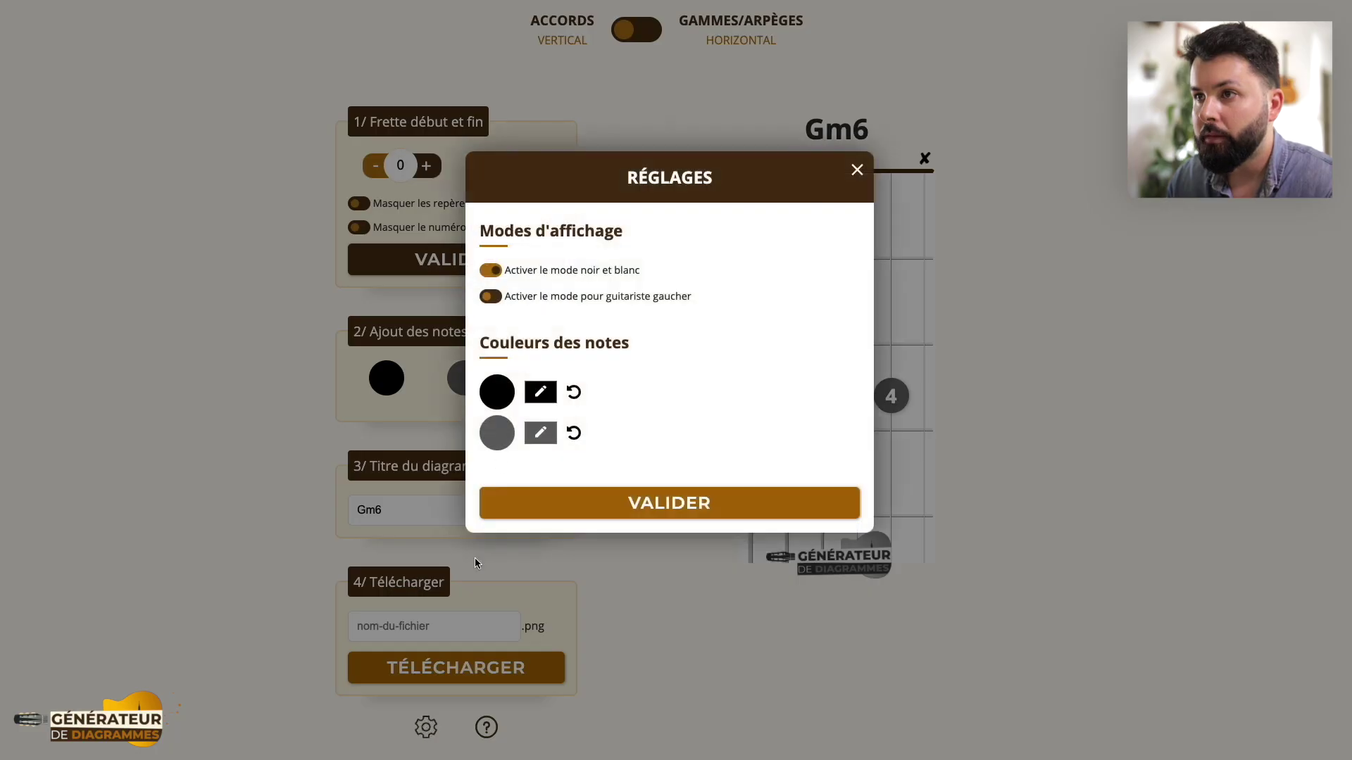
left_click(493, 271)
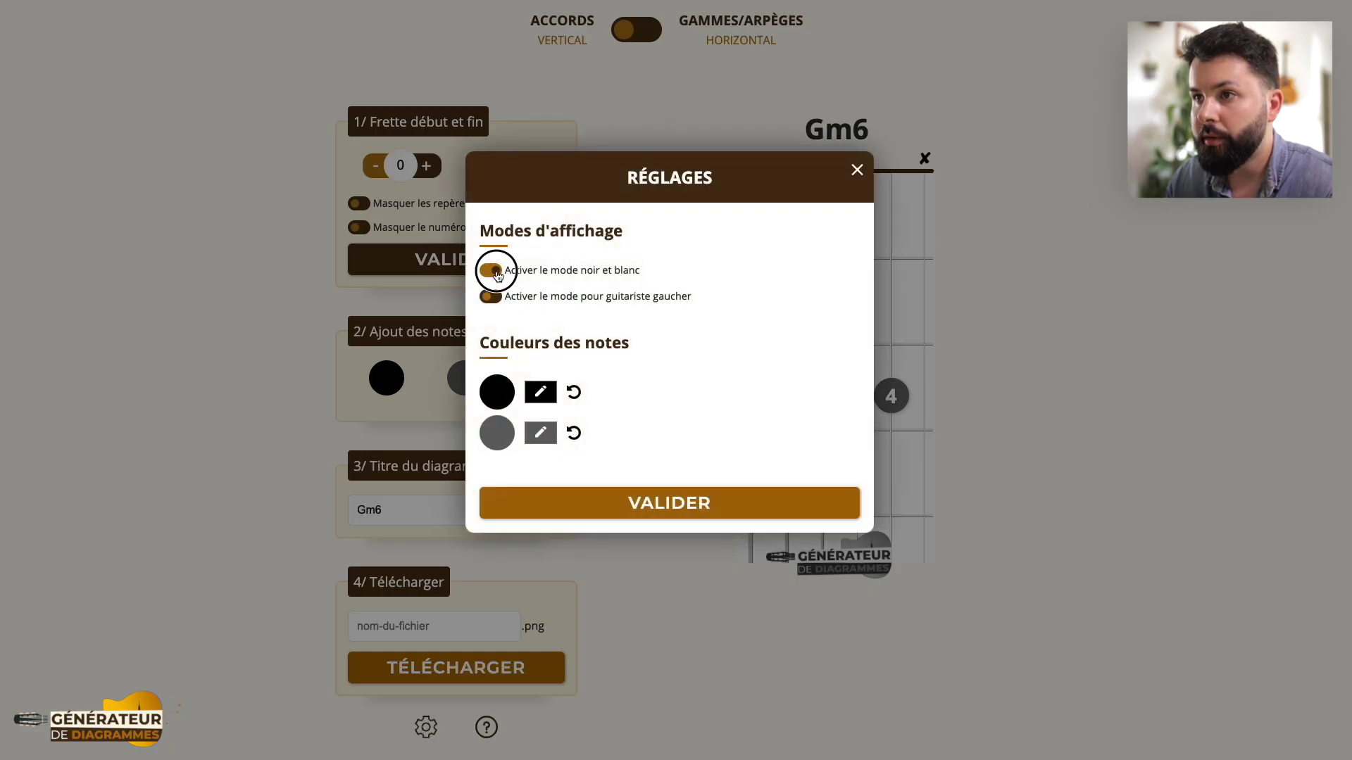
left_click(655, 513)
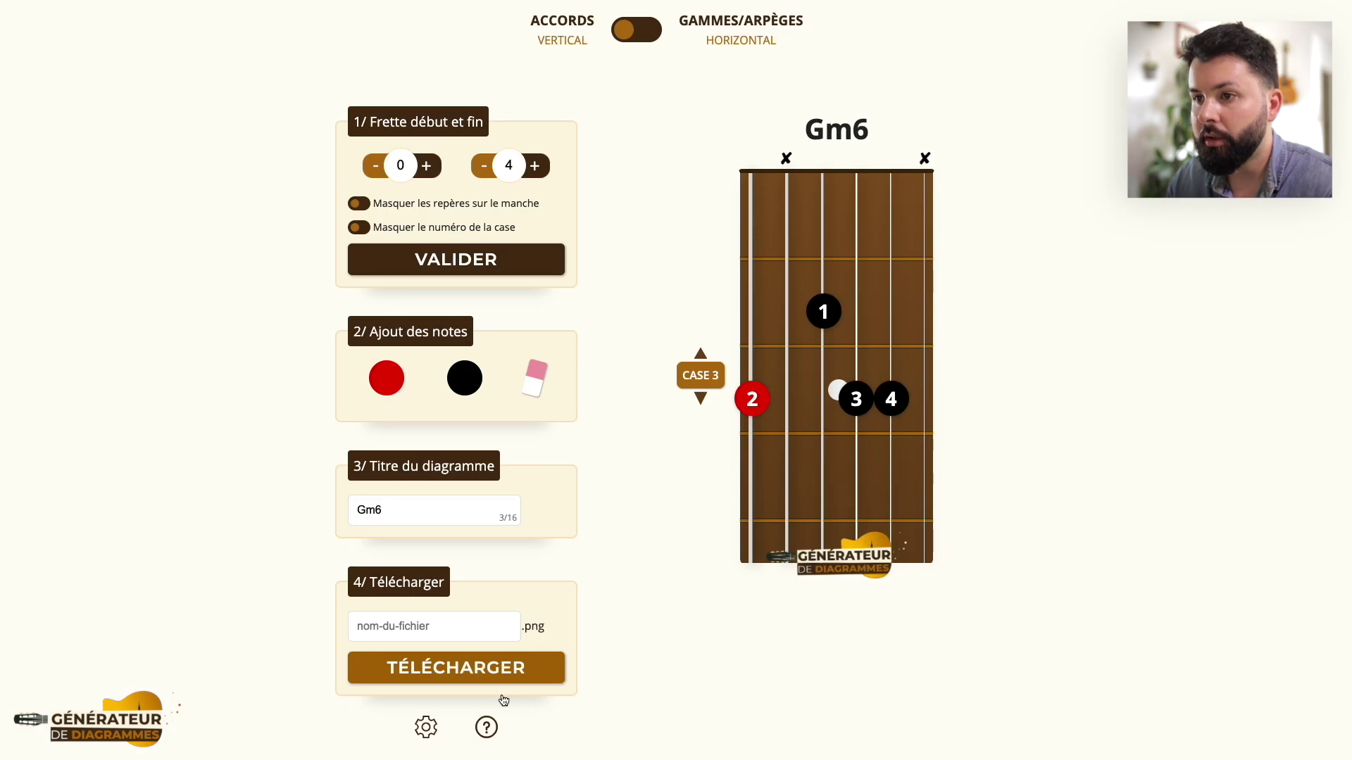
Change the red note colour to dark blue, RGB 12, 23, 172, in the settings.
left_click(426, 726)
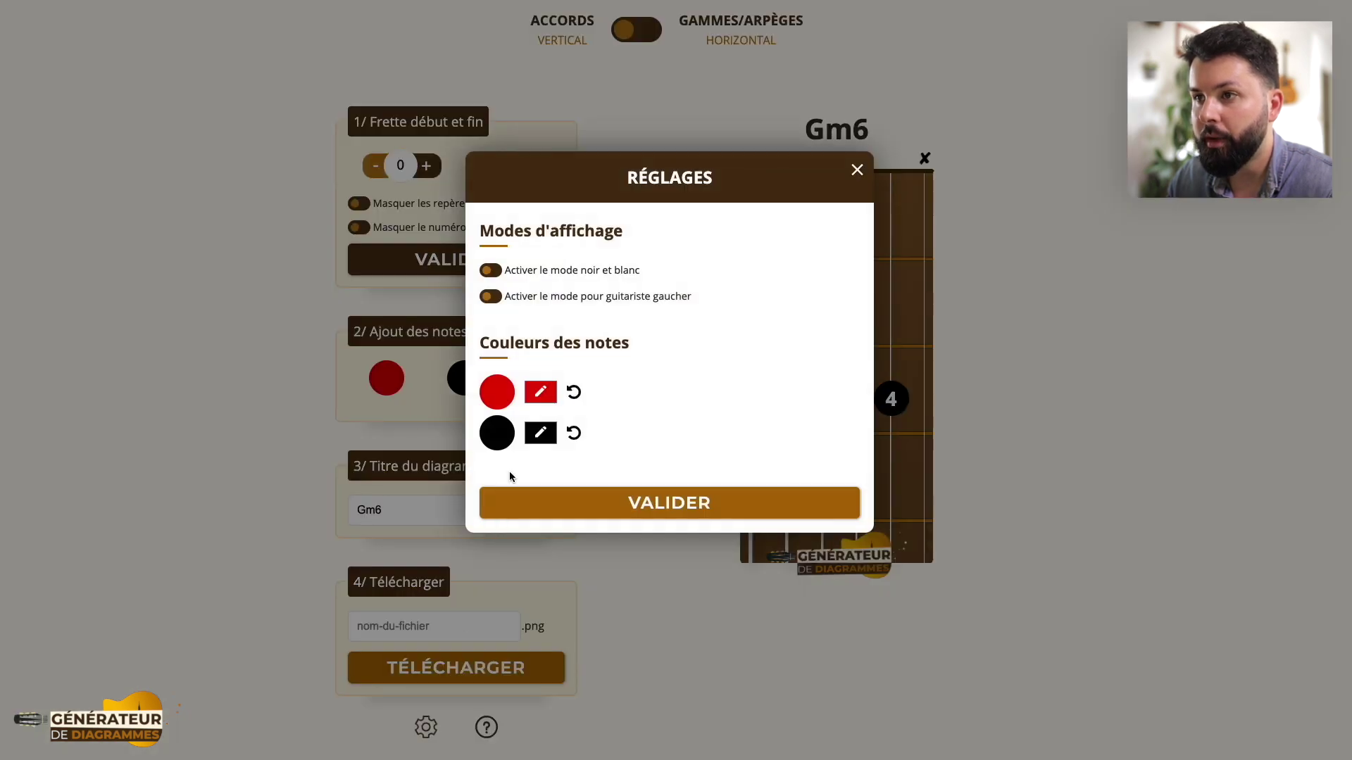
left_click(541, 394)
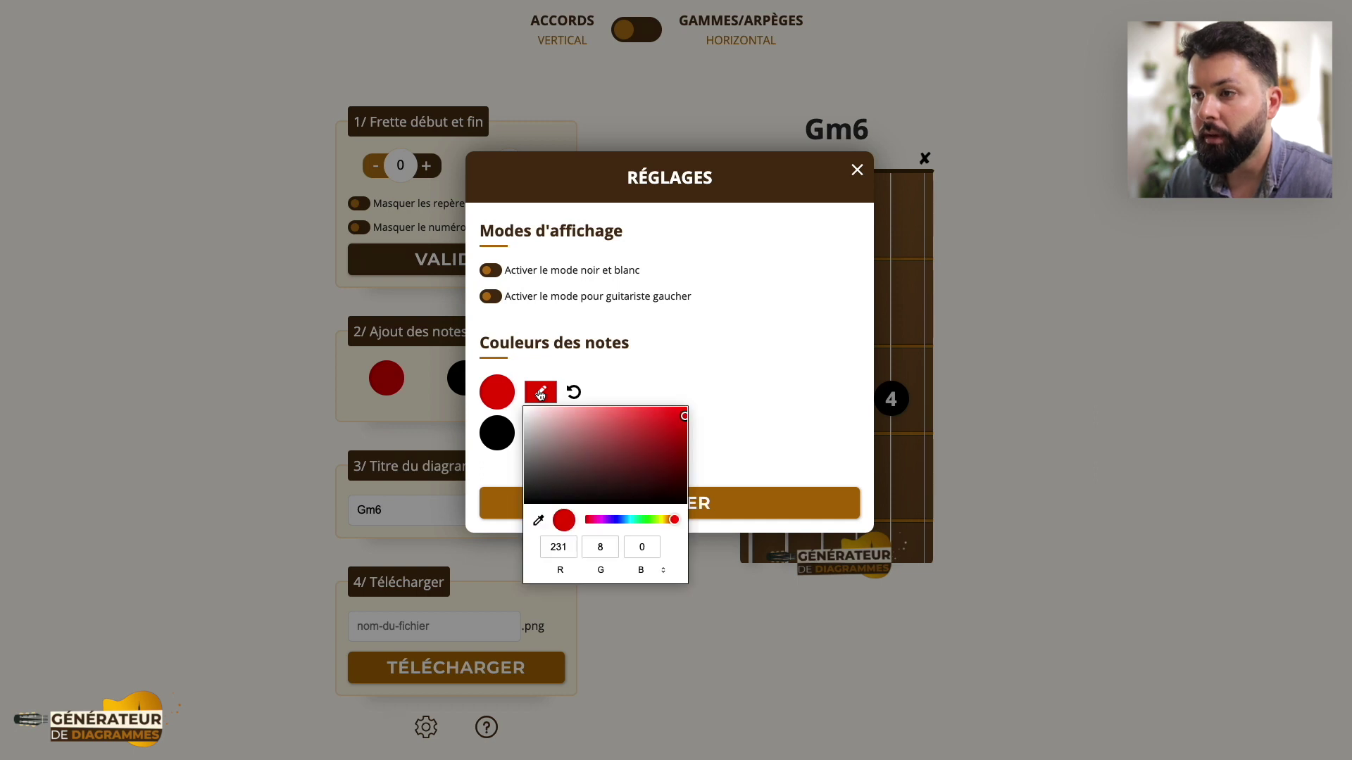
left_click(619, 518)
left_click(668, 445)
left_click_drag(667, 445, 674, 439)
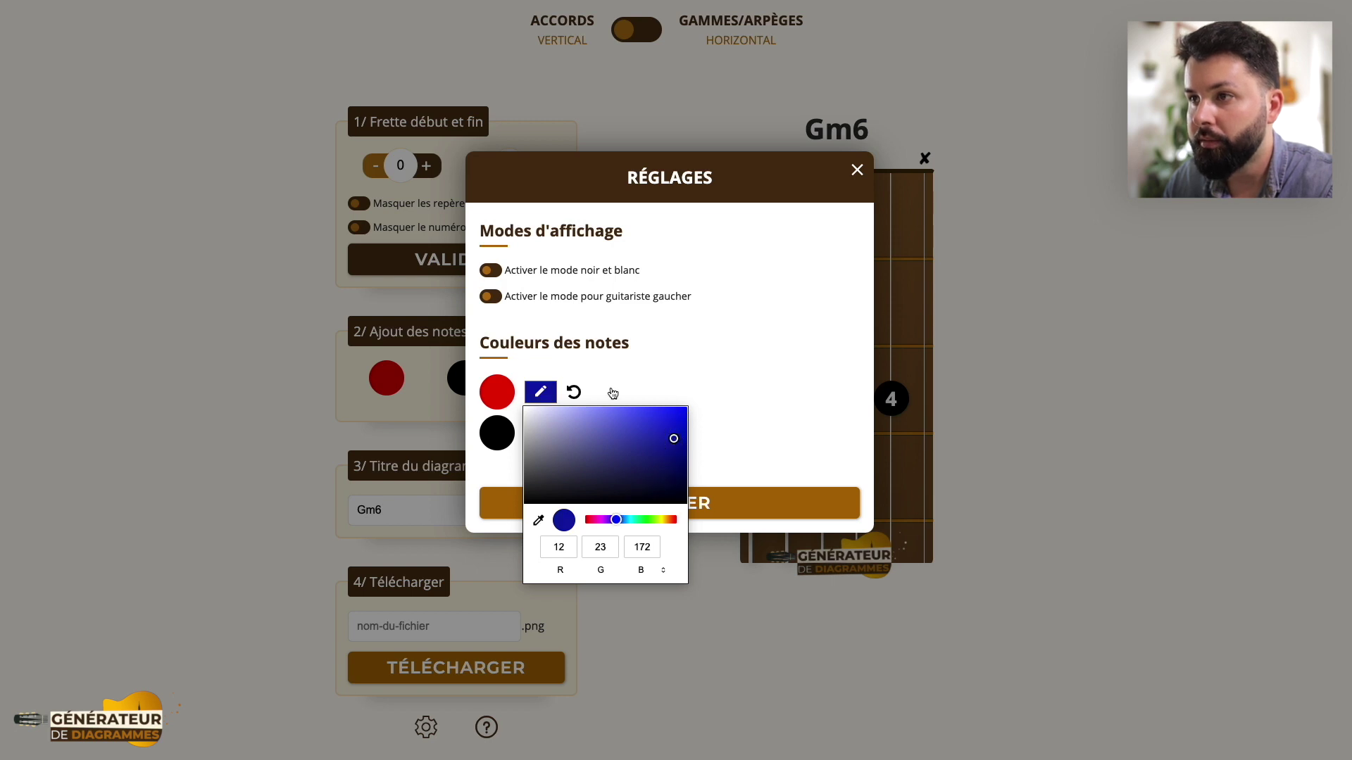
left_click(704, 397)
Change the black note colour to light orange, RGB 243, 199, 124, and apply the settings.
left_click(540, 432)
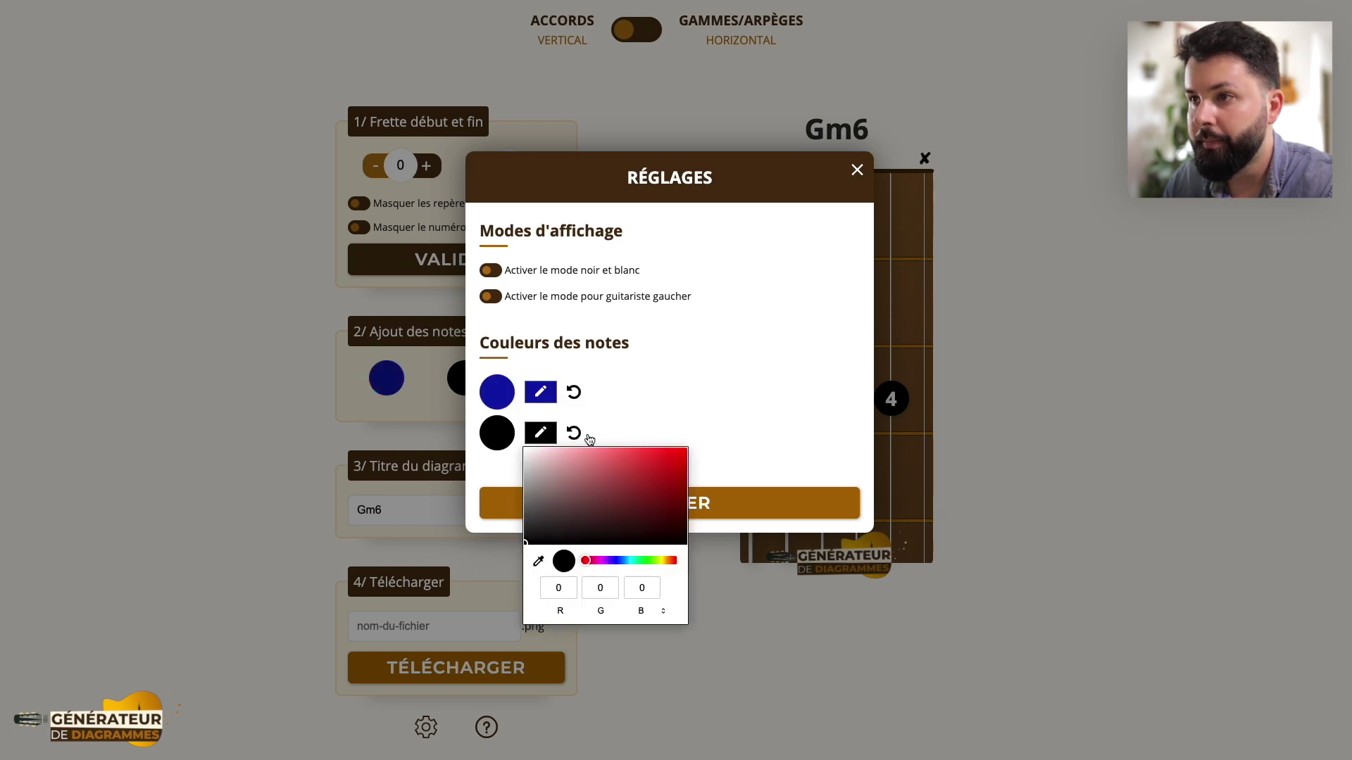
left_click(661, 561)
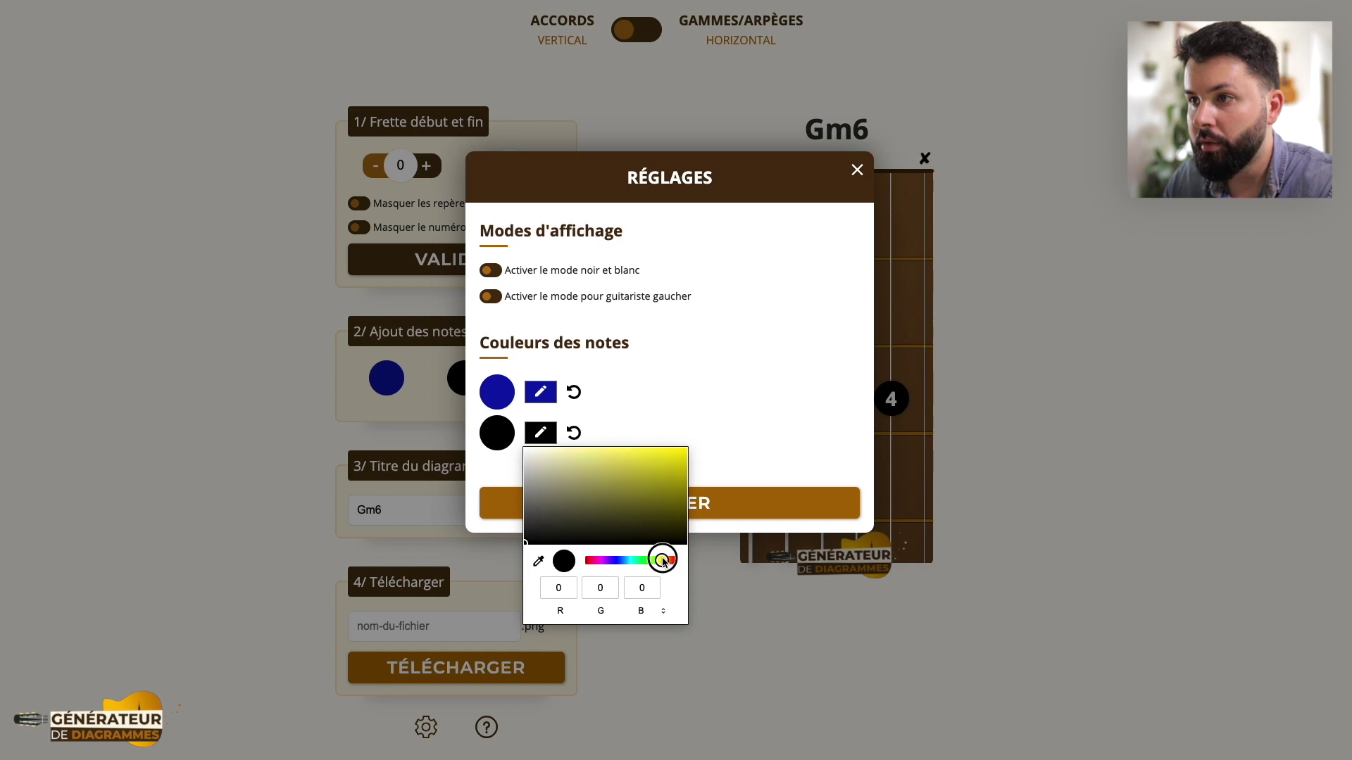
left_click_drag(664, 563, 667, 561)
left_click_drag(638, 478, 604, 456)
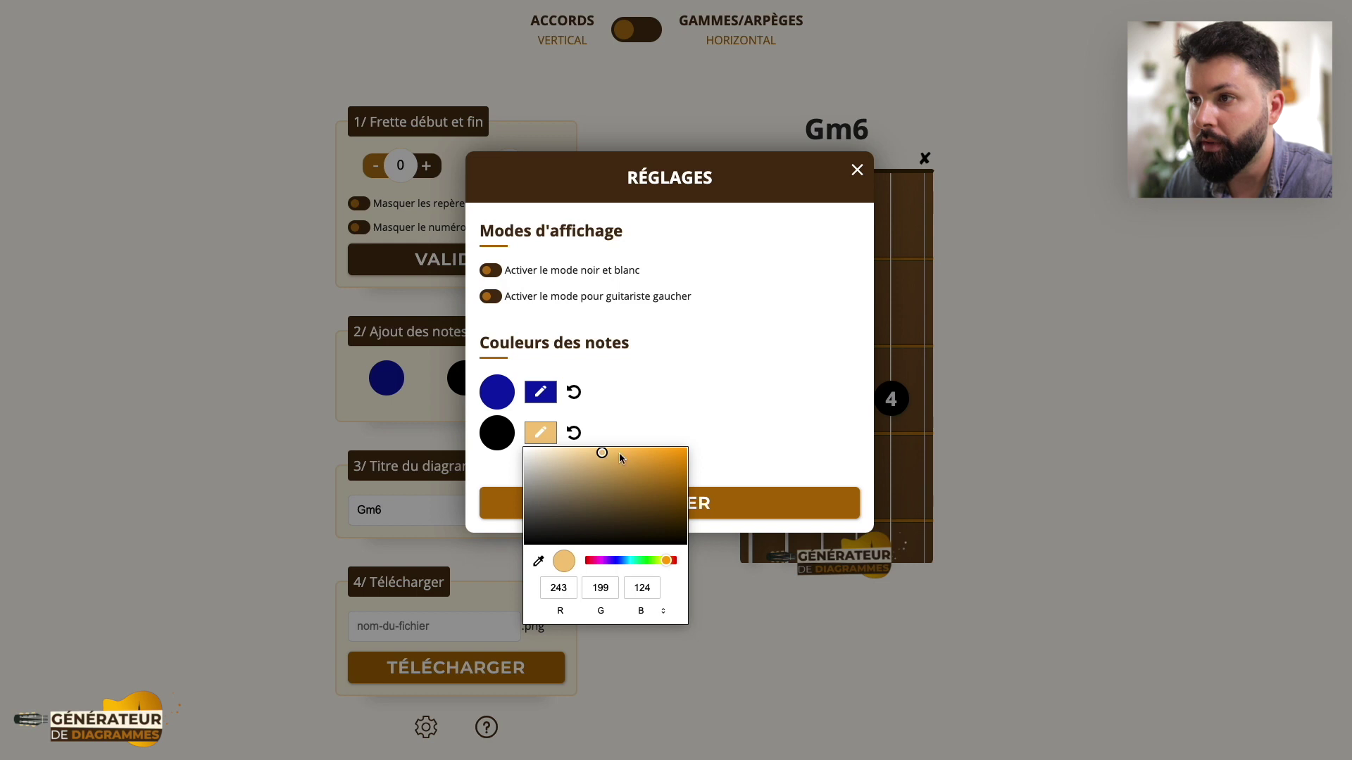
left_click(735, 433)
left_click(670, 504)
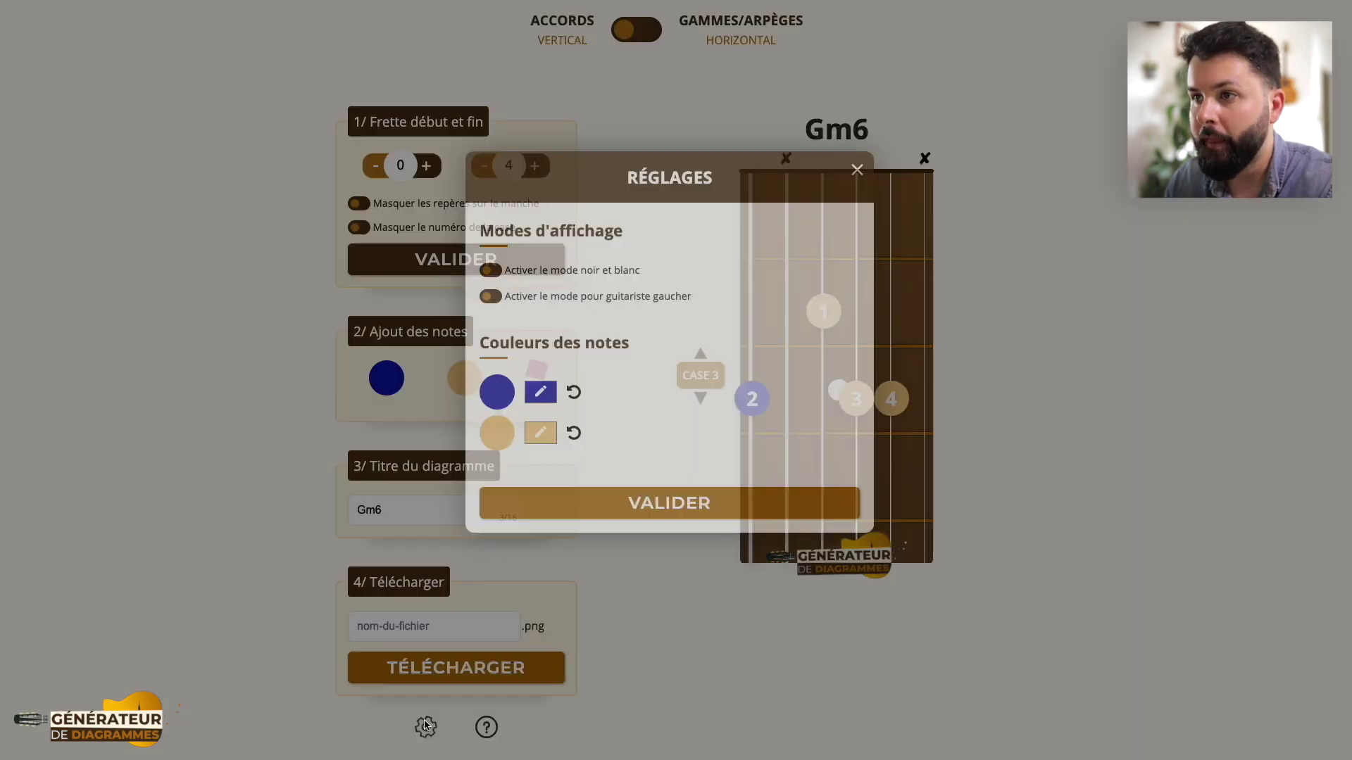
Reset both note colours to their defaults and apply the display mode for left-handed guitarists.
left_click(426, 727)
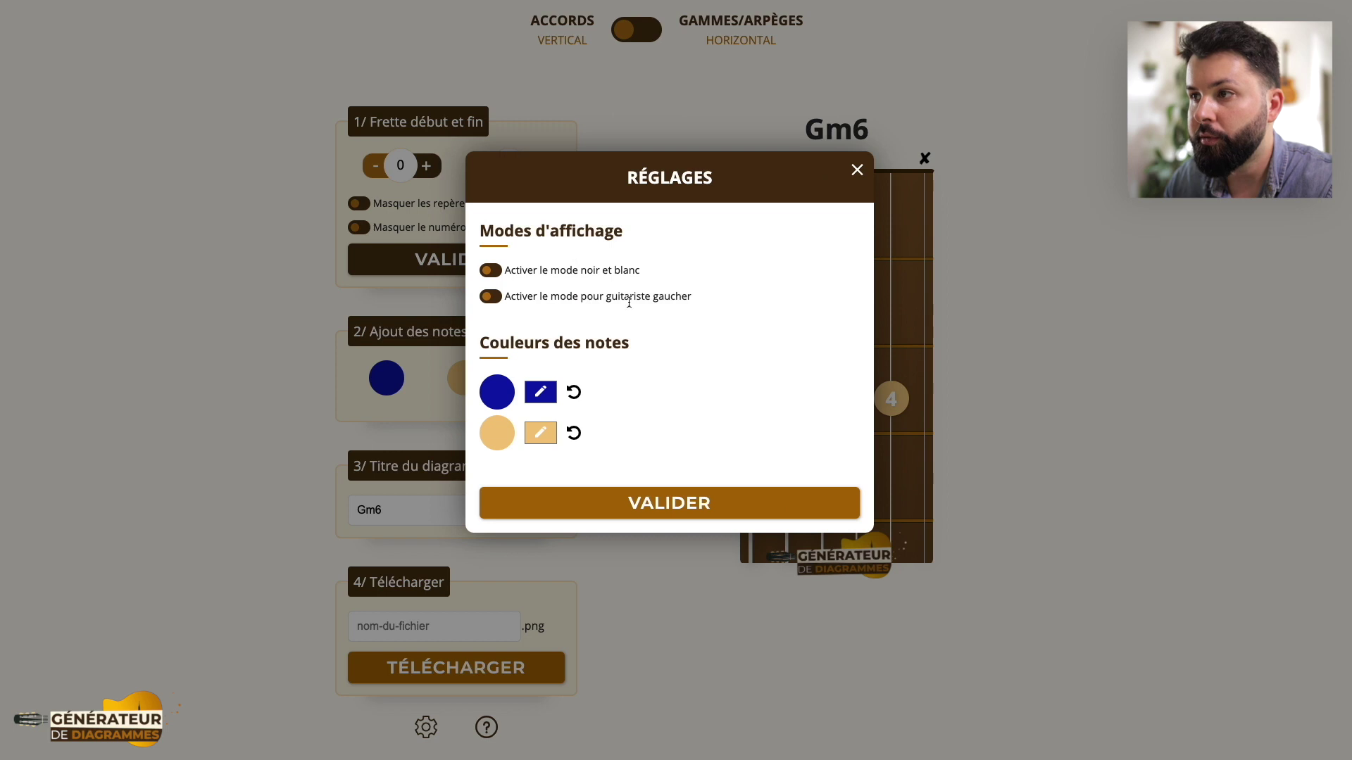
left_click(574, 392)
left_click(574, 432)
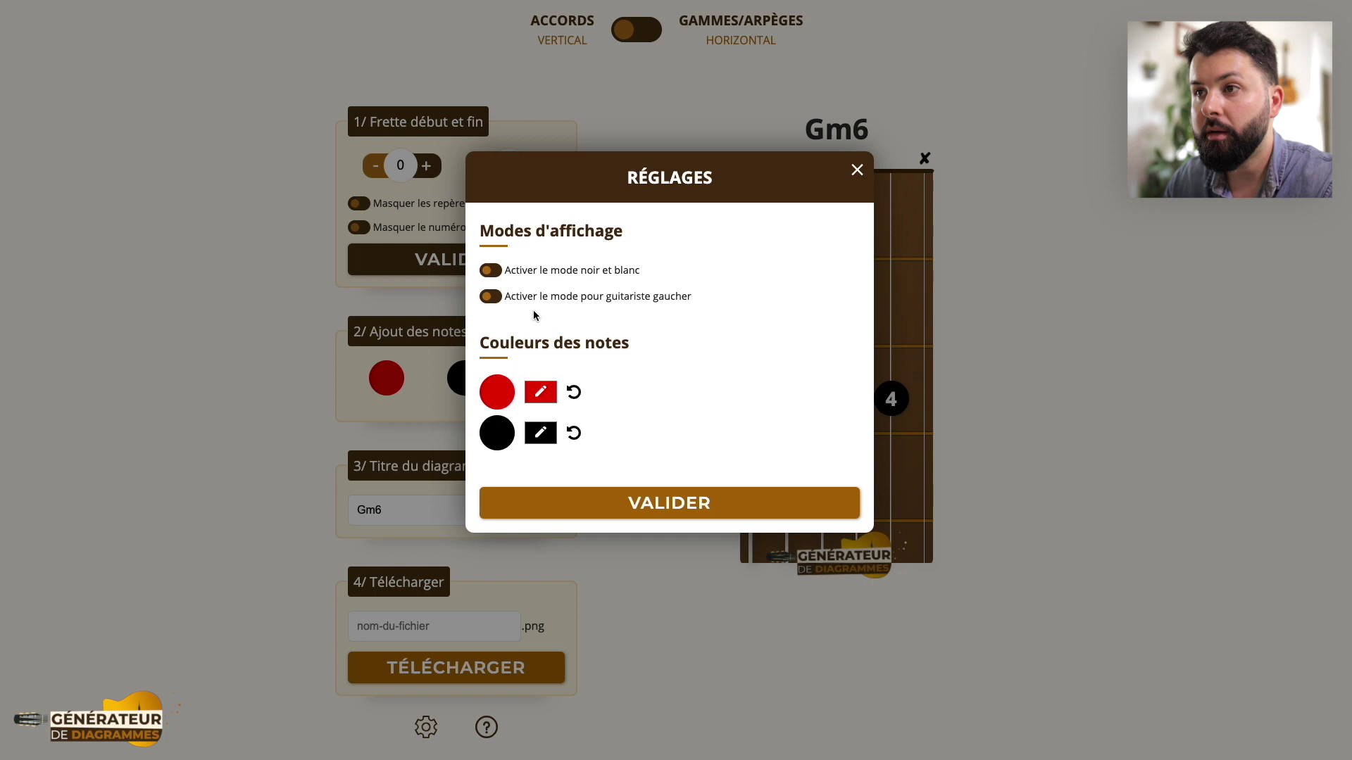
left_click(491, 298)
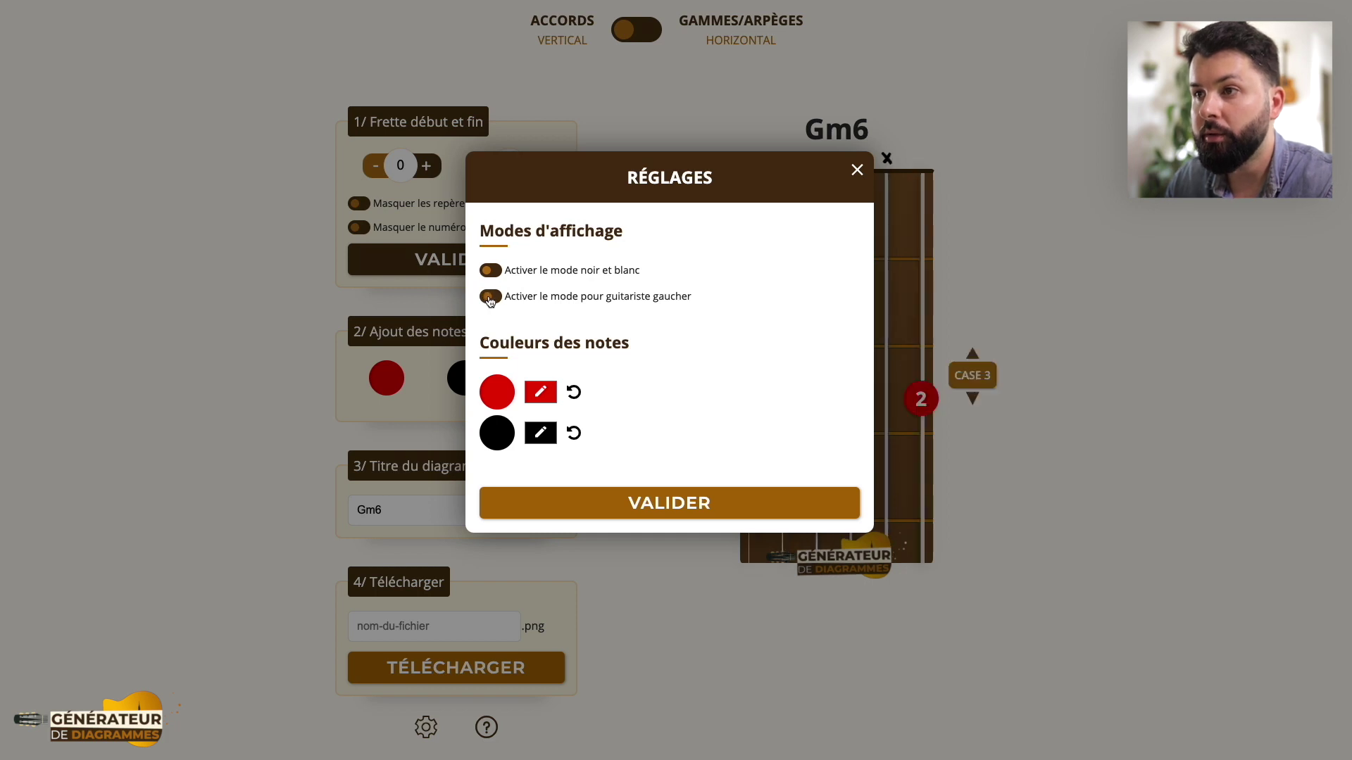
left_click(680, 501)
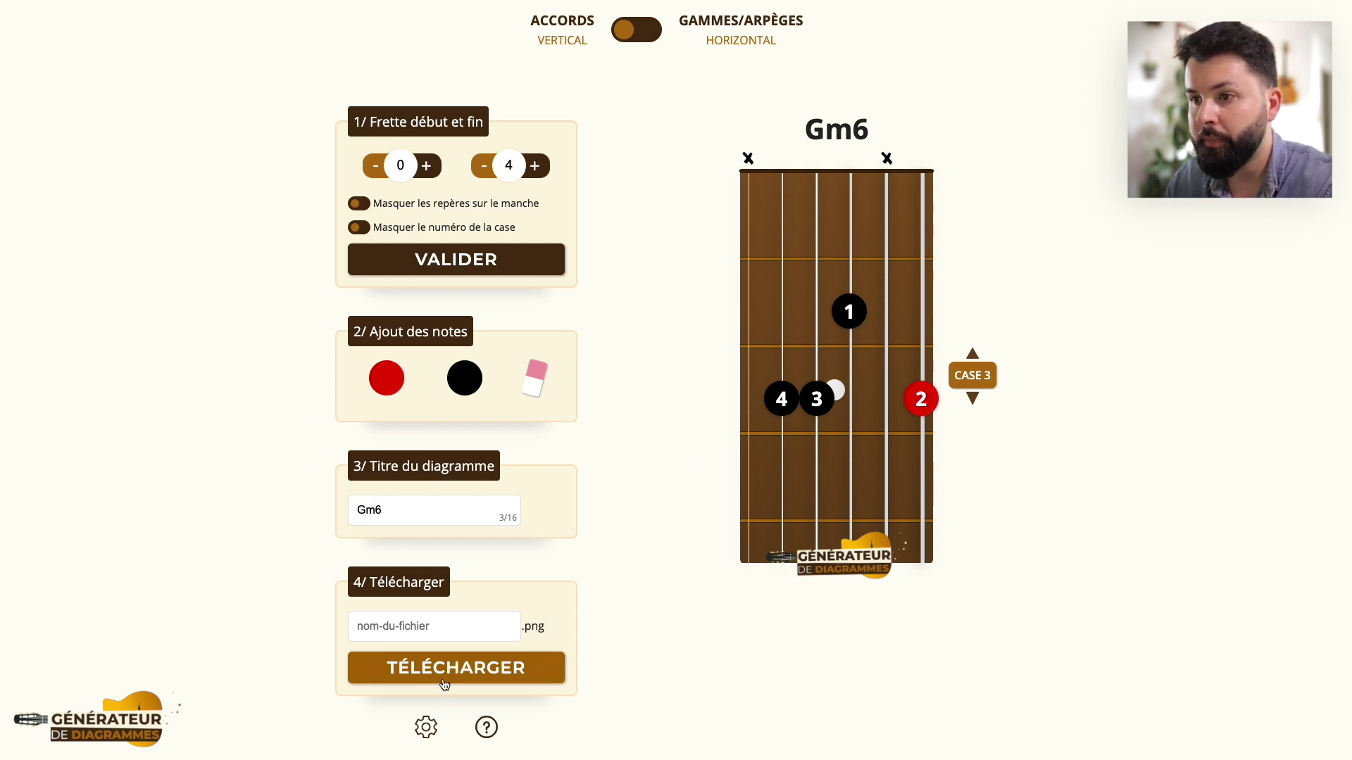
Deactivate the left-handed guitarist mode and apply the settings.
left_click(426, 727)
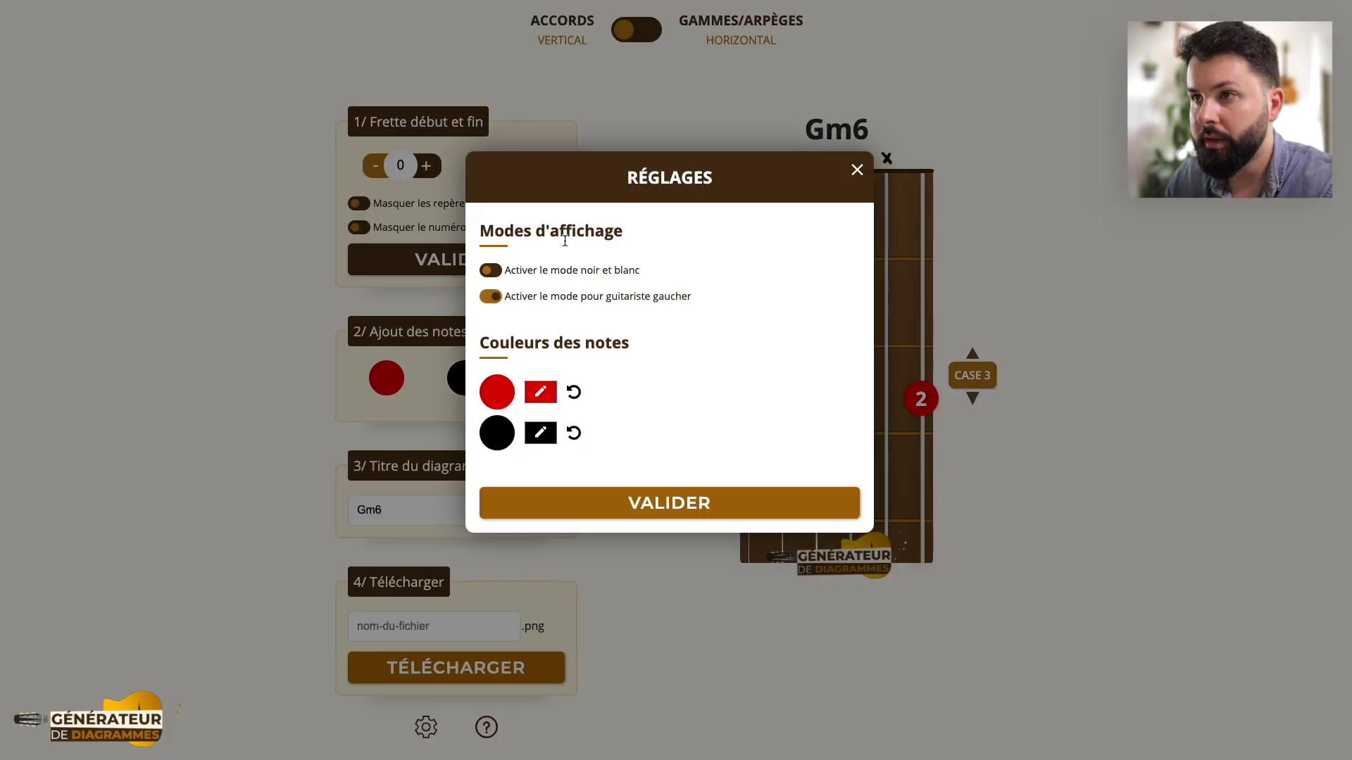
left_click(491, 296)
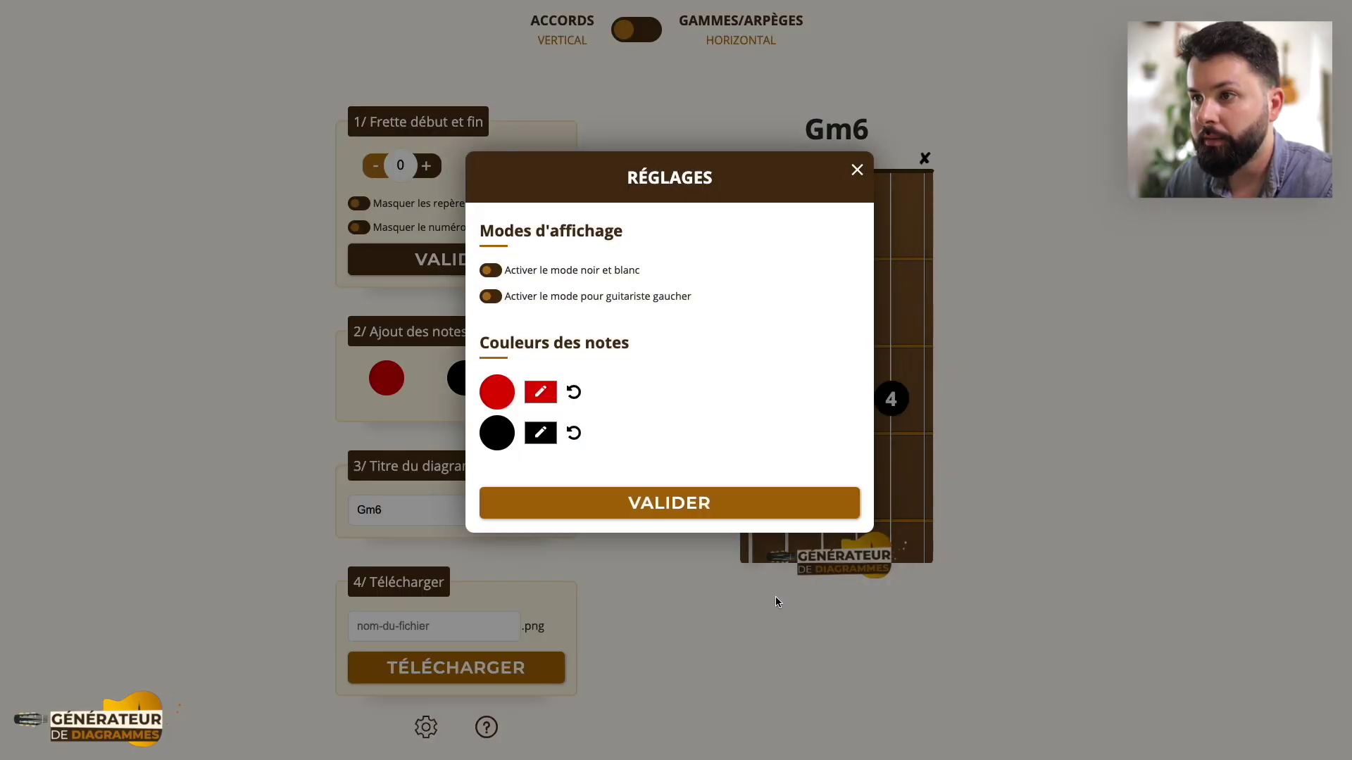
left_click(656, 501)
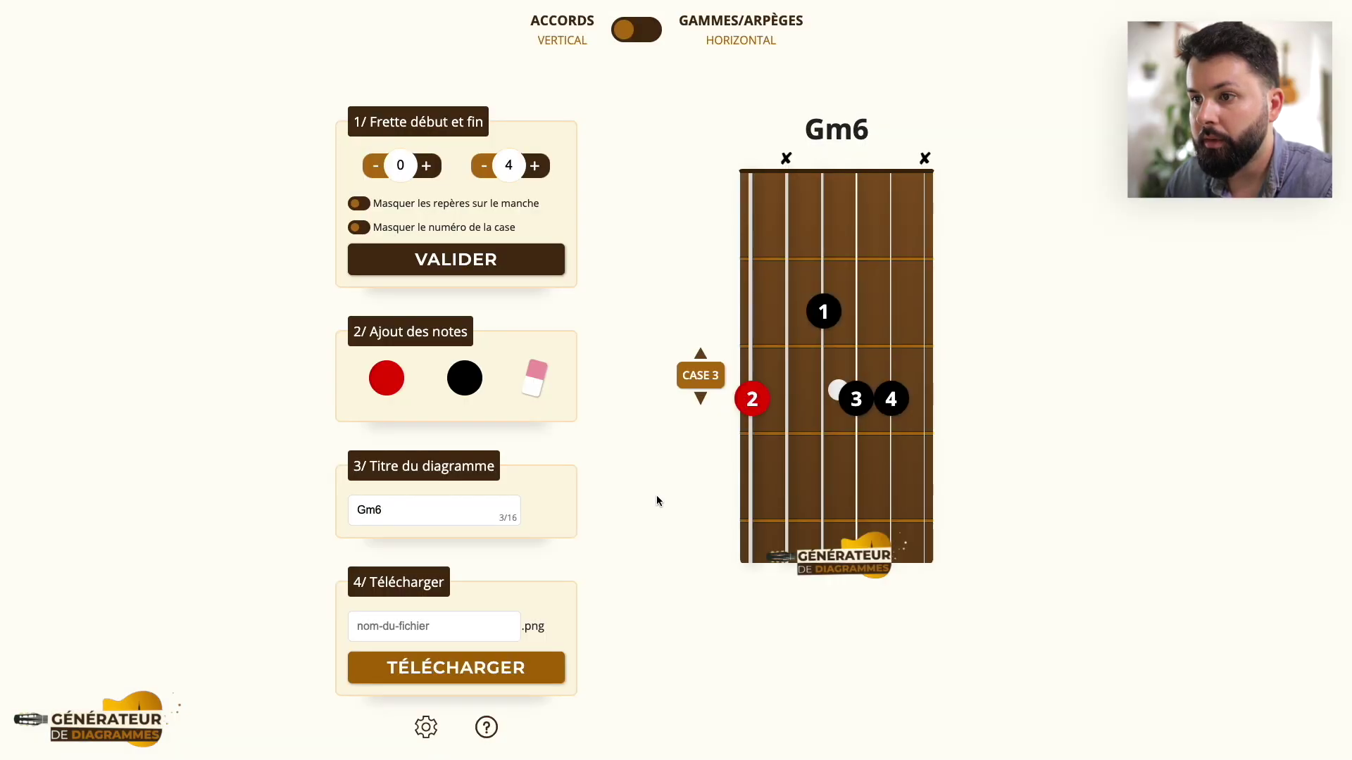
View the generator's help notice and close it.
left_click(487, 727)
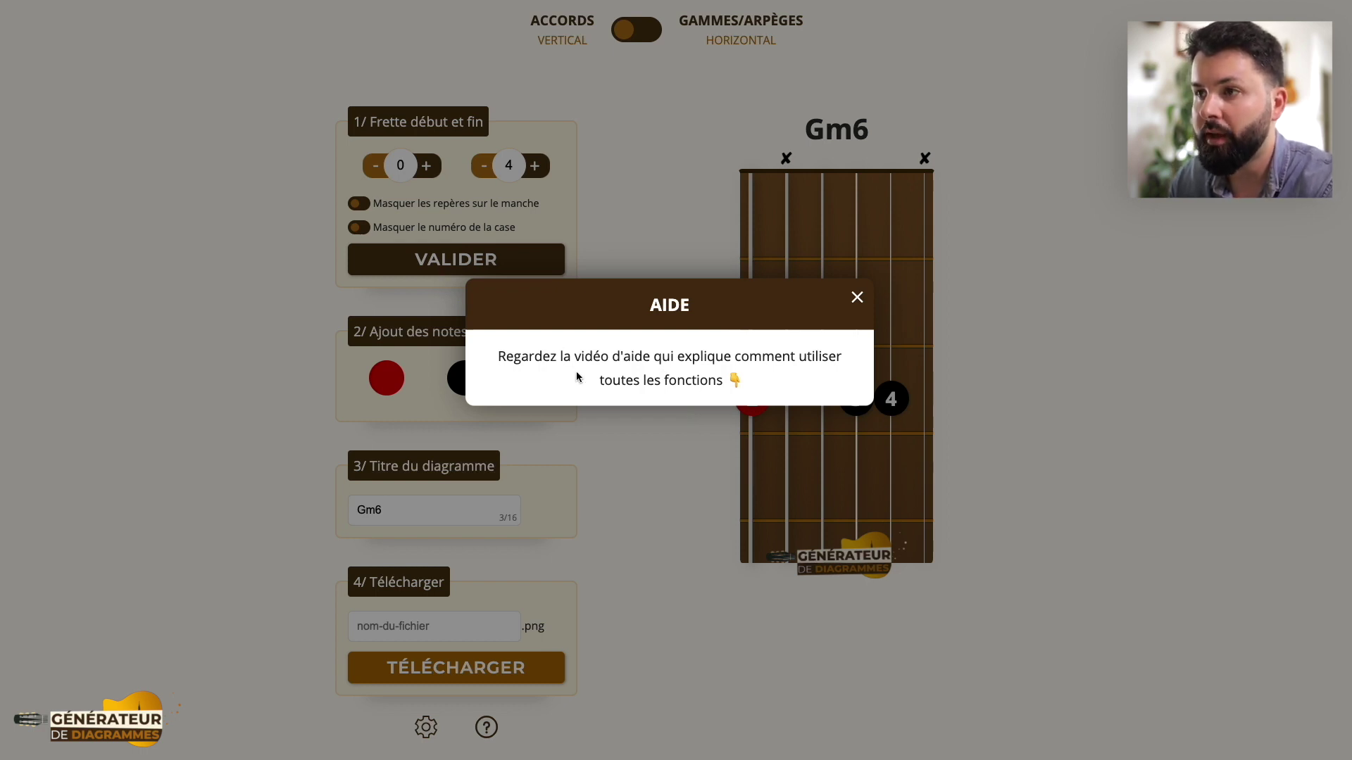
left_click(857, 297)
Switch to the horizontal scales/arpeggios format and generate an empty neck from fret 0 to fret 6.
scroll(635, 289, "up", 2)
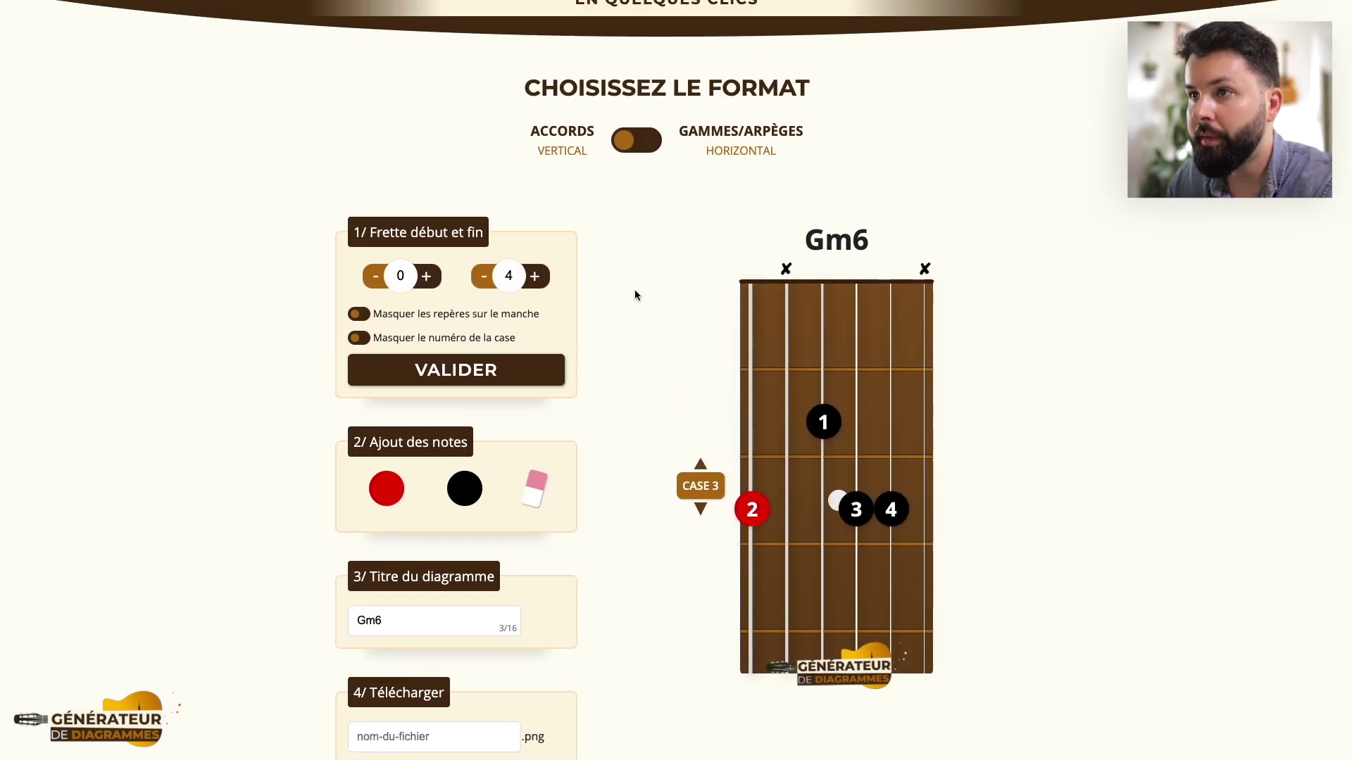
left_click(627, 143)
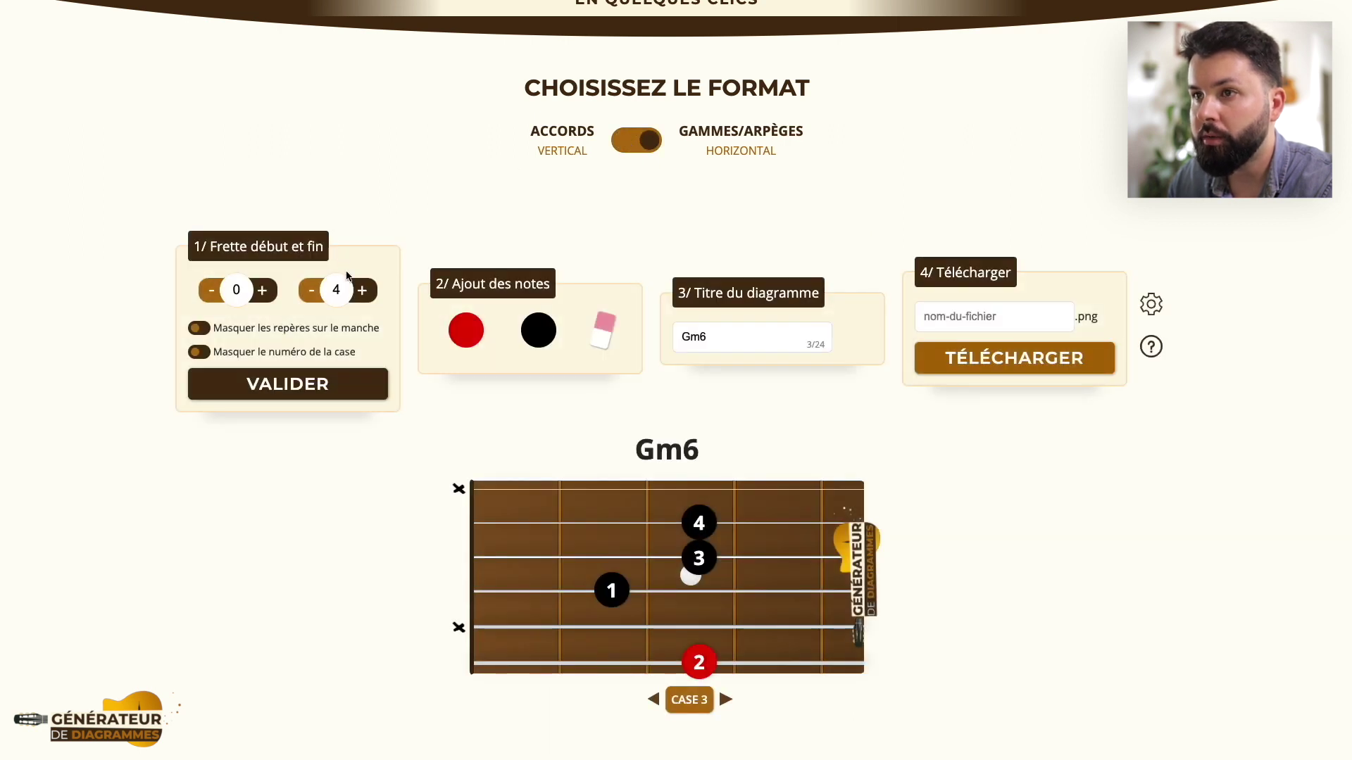
left_click(362, 290)
left_click(362, 290)
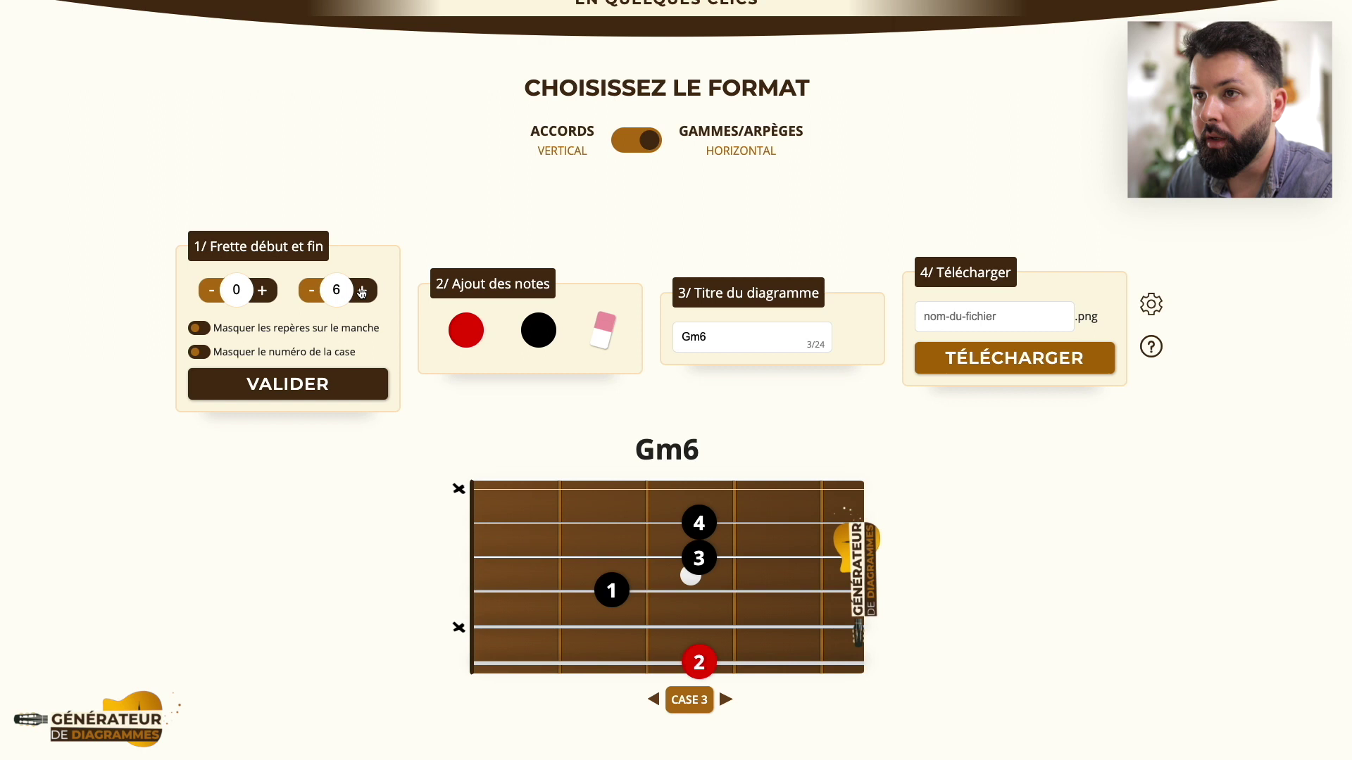
left_click(288, 381)
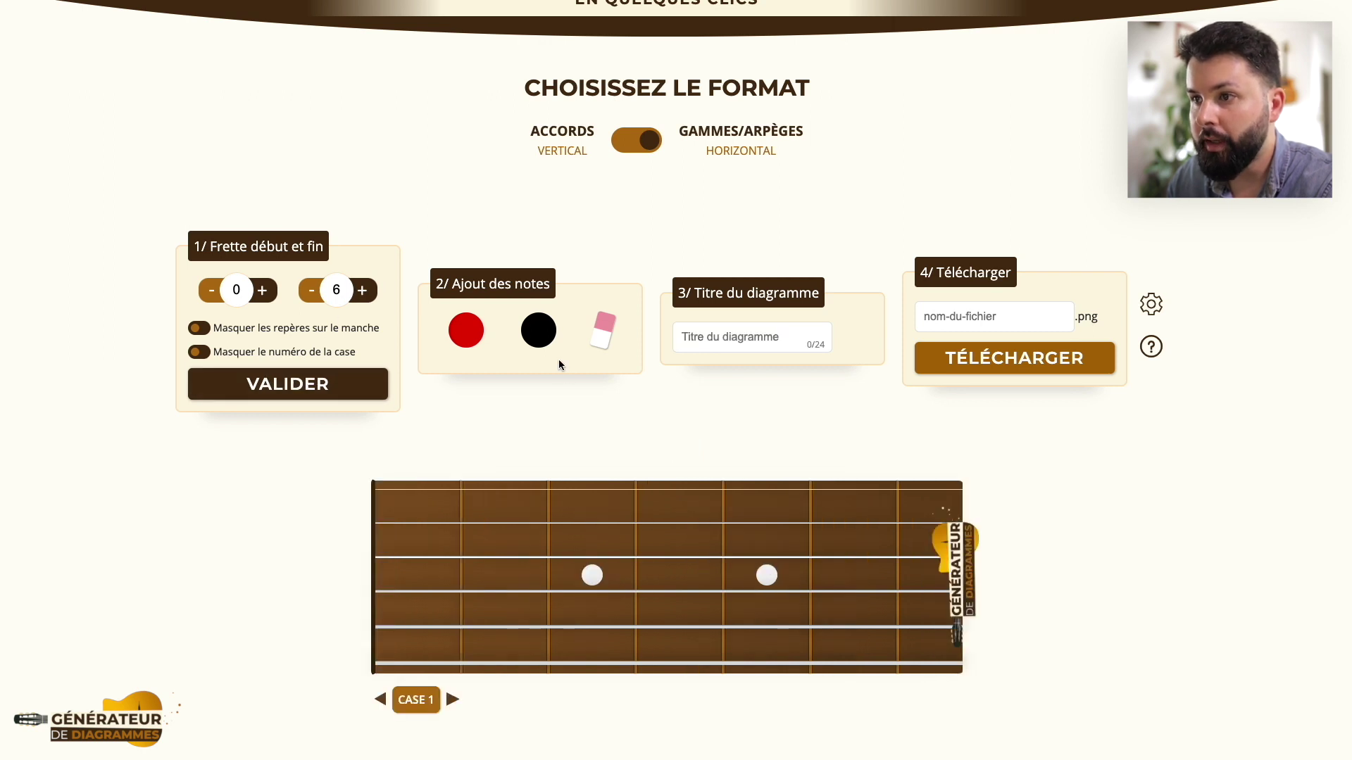
Place a red note on the sixth string at fret 3 and black notes on the fifth string at frets 2 and 5.
left_click_drag(470, 337, 579, 656)
left_click_drag(538, 338, 513, 626)
left_click_drag(538, 331, 746, 633)
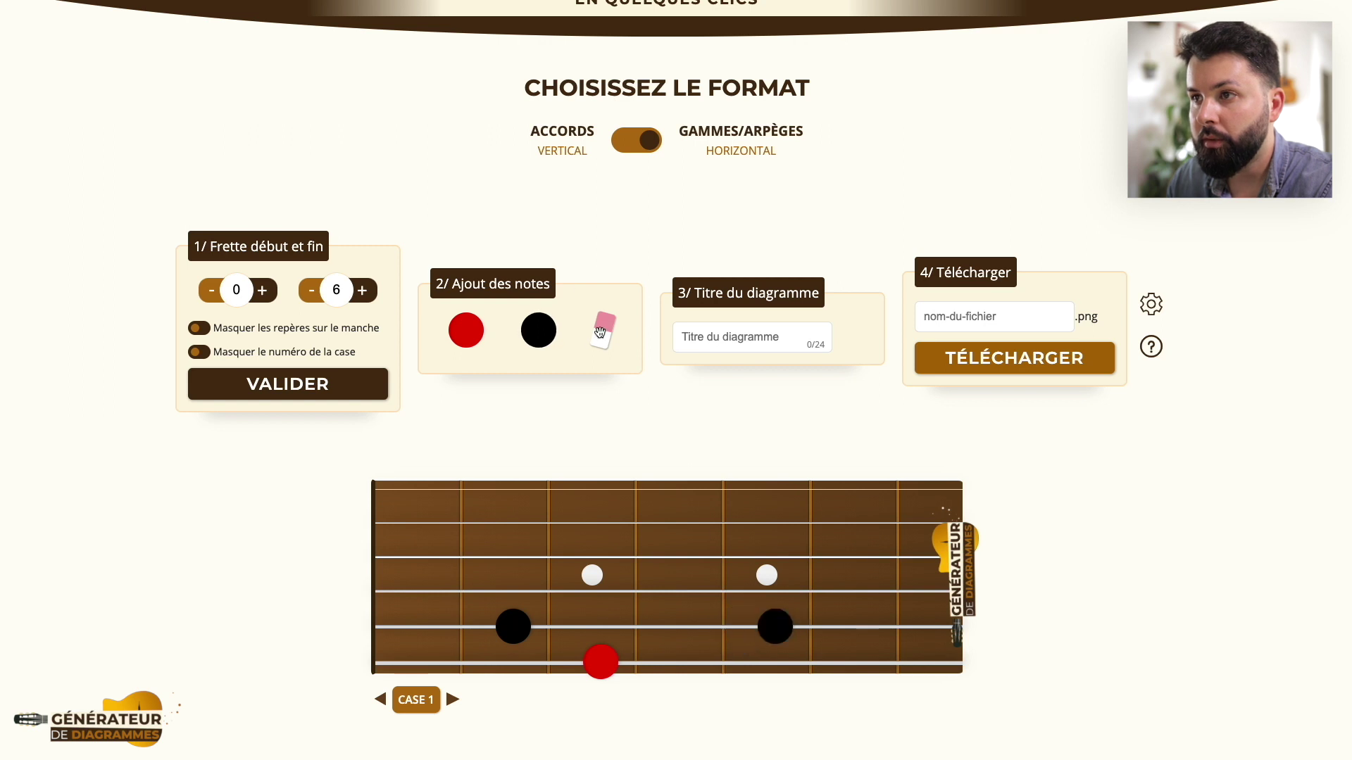
Add black notes on string 4 fret 4, string 3 fret 4, string 2 fret 3, string 1 fret 2, and red notes on string 4 fret 5, string 1 fret 3.
left_click_drag(538, 328, 684, 597)
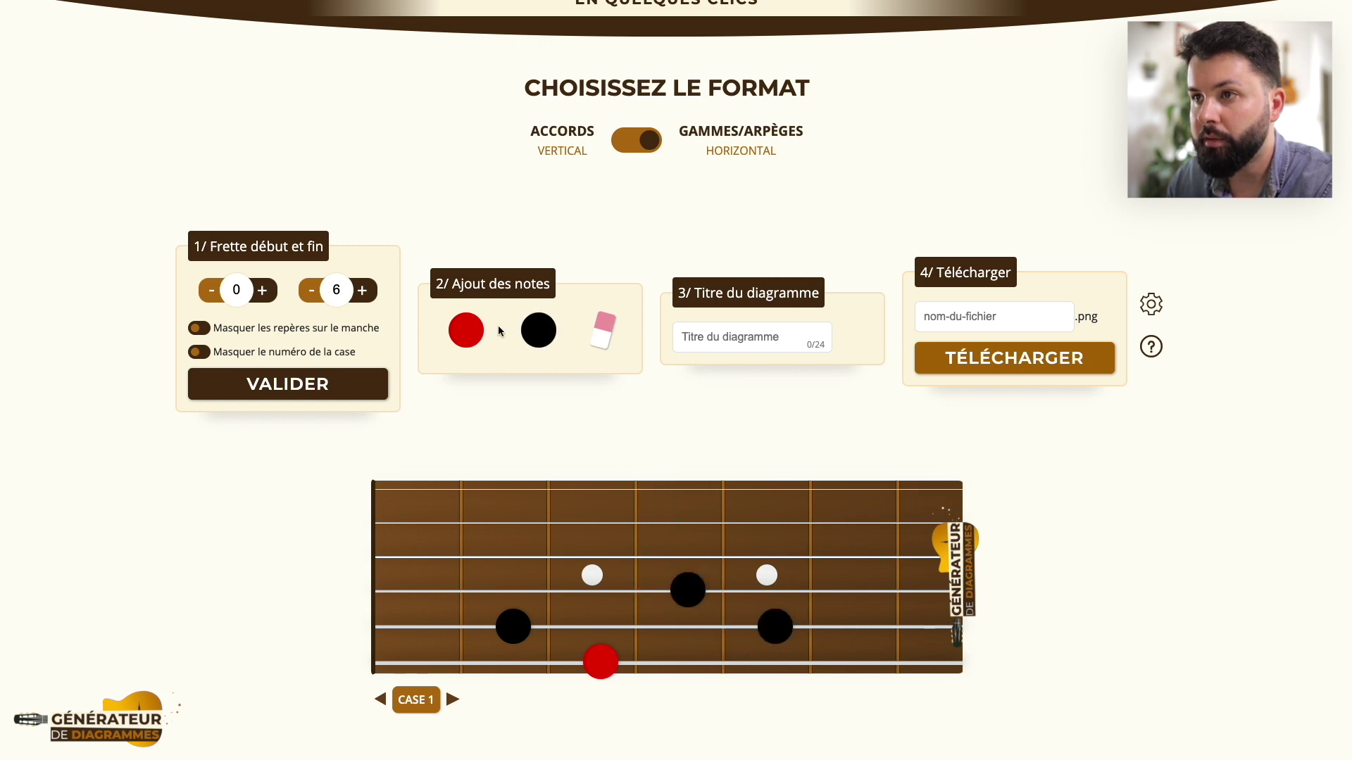
left_click_drag(475, 320, 765, 585)
left_click_drag(539, 330, 688, 557)
left_click_drag(544, 315, 601, 522)
left_click_drag(540, 389, 513, 490)
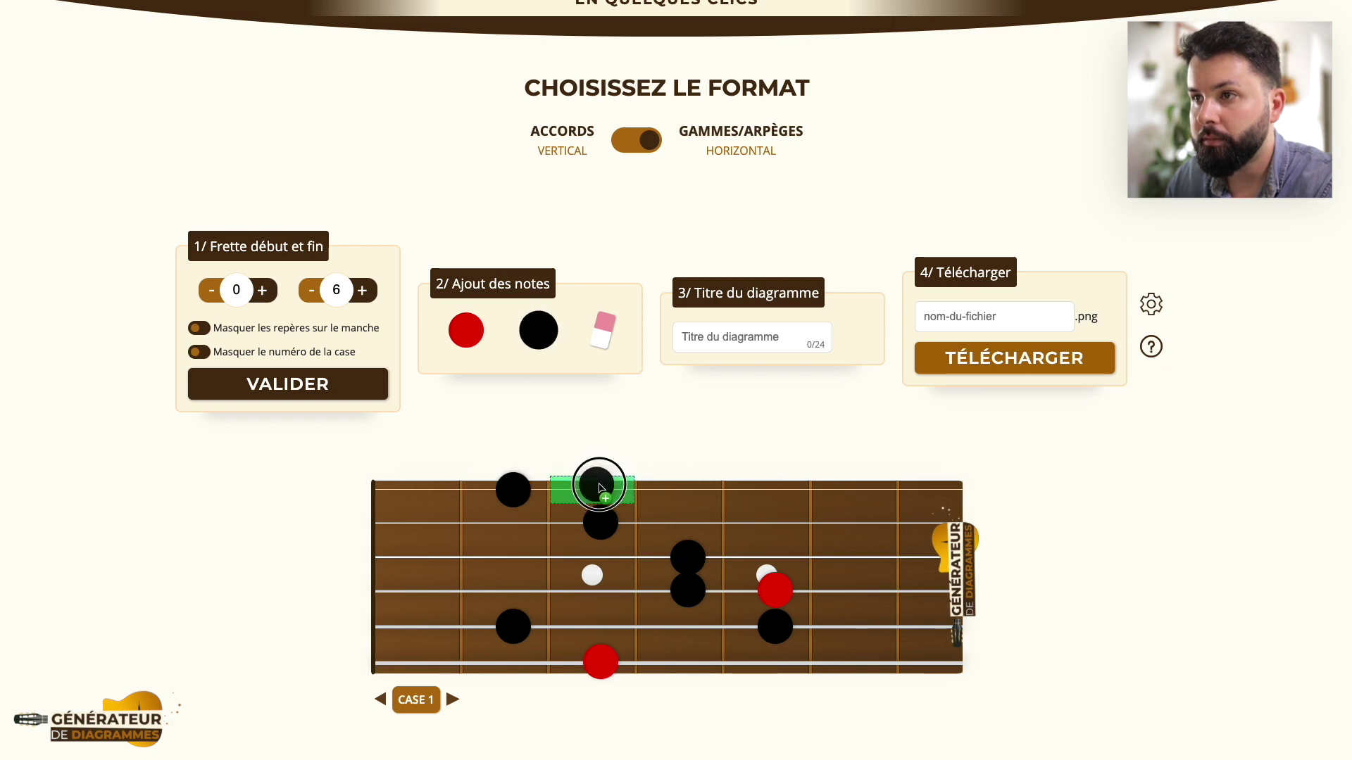
left_click_drag(464, 327, 601, 489)
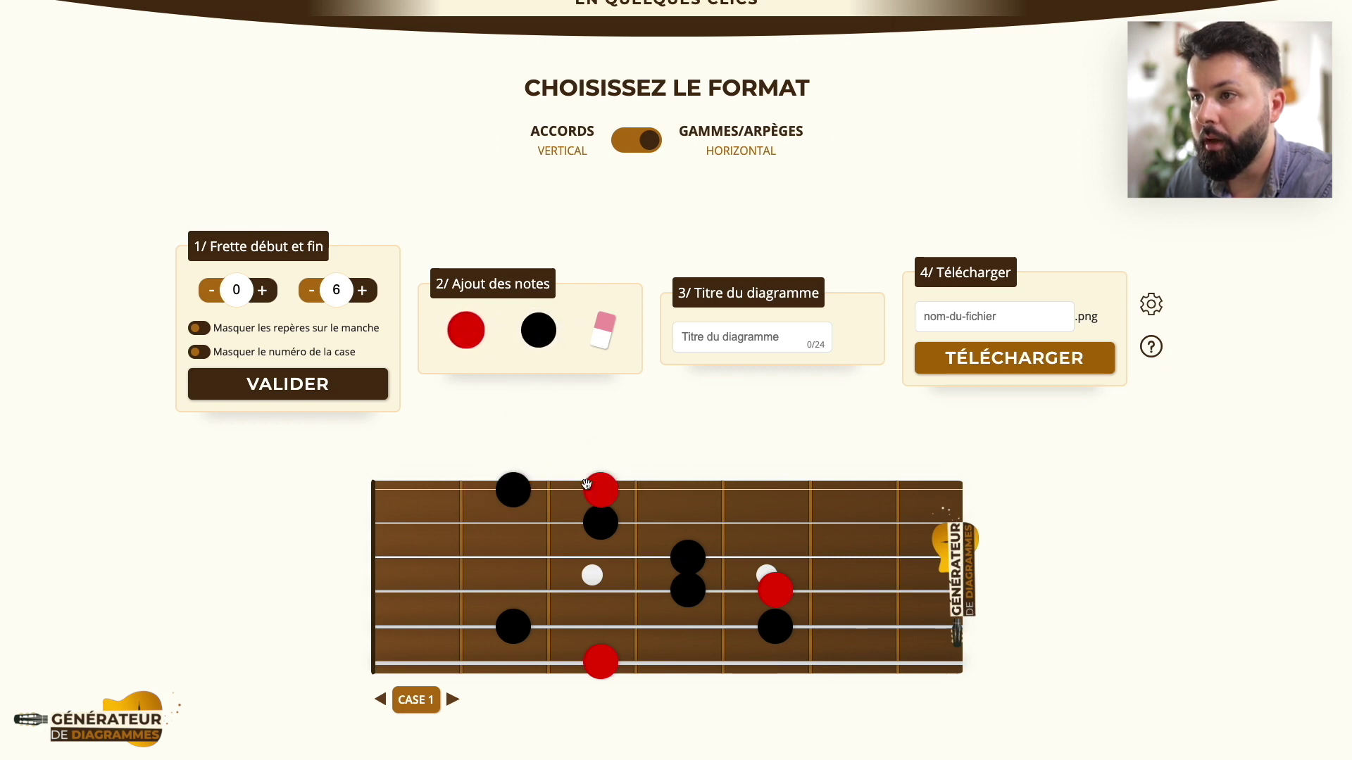
Open the label editor of the red note on the sixth string and leave the label empty.
left_click(601, 662)
left_click(574, 597)
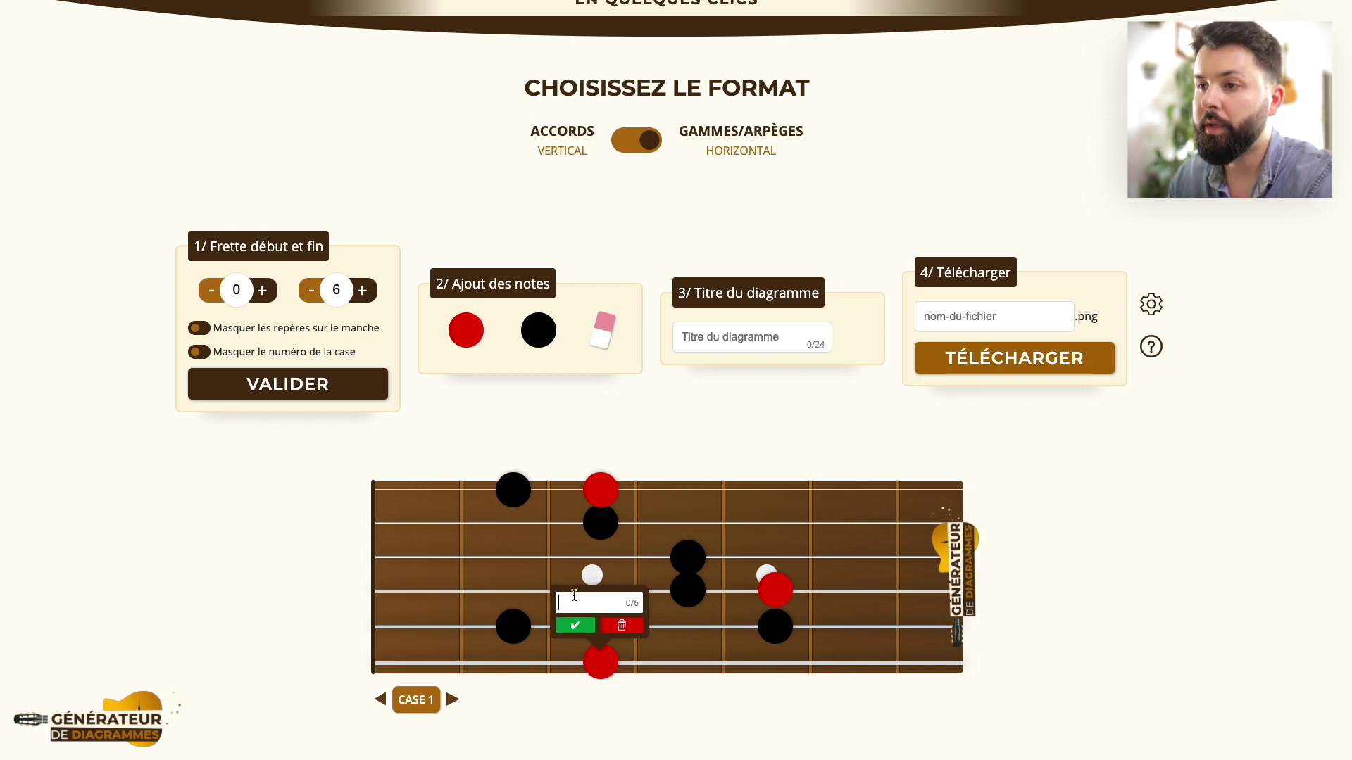
left_click(613, 626)
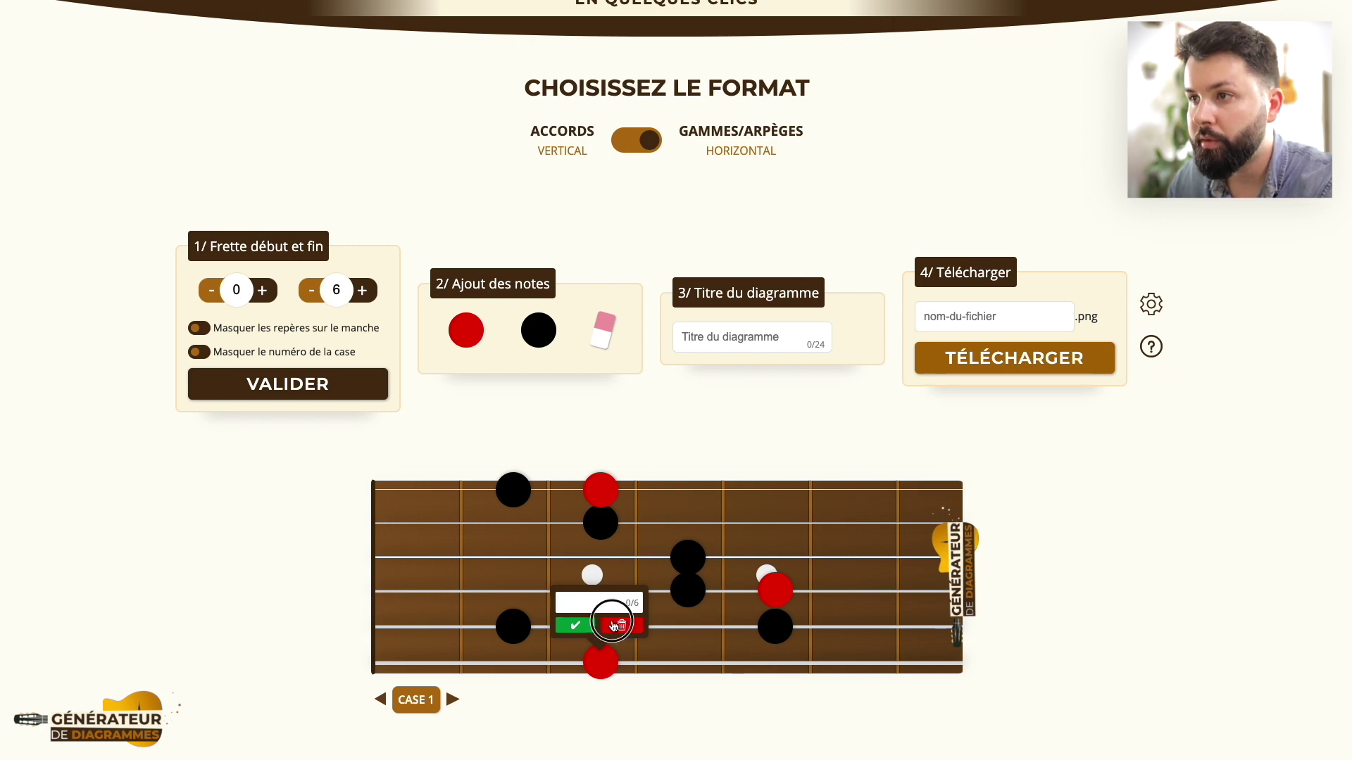
Title the diagram "Arpège de GM7".
left_click(733, 339)
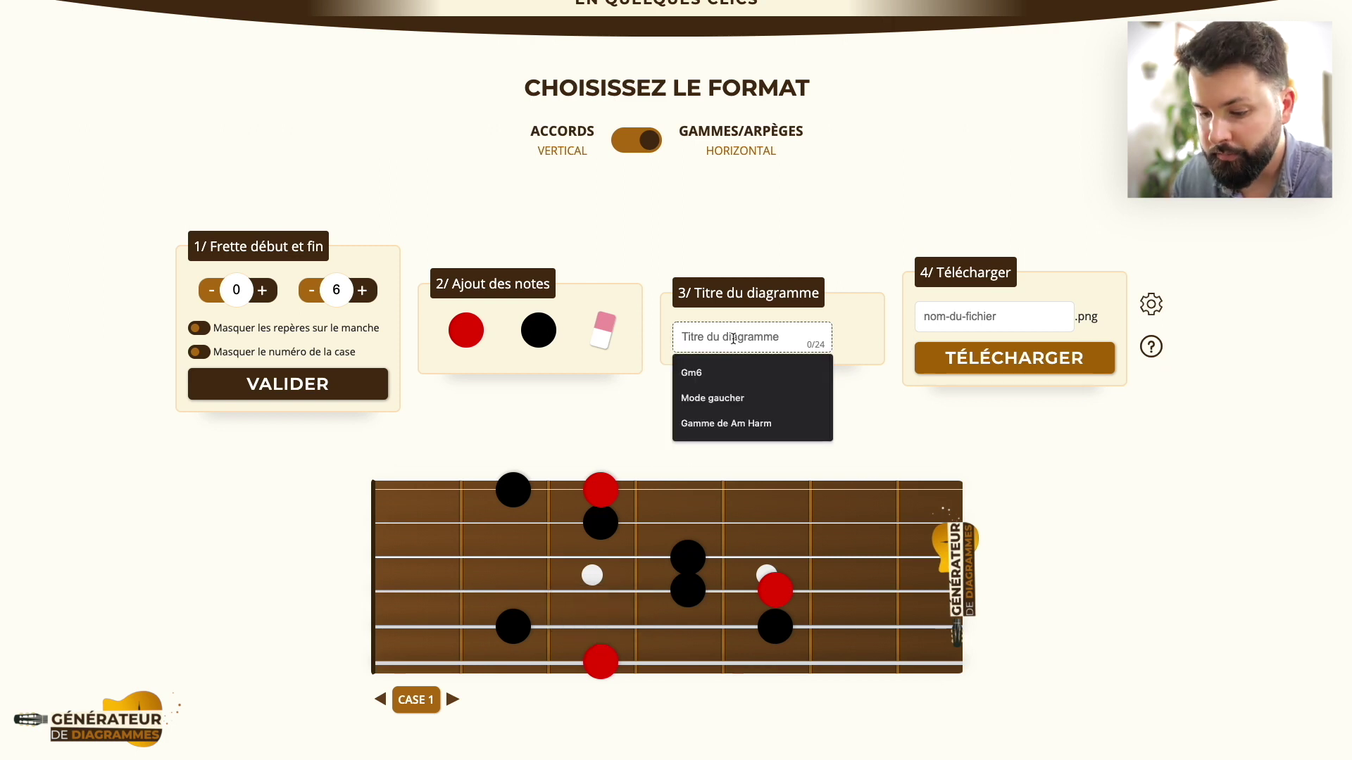
type("Arpège de DM7")
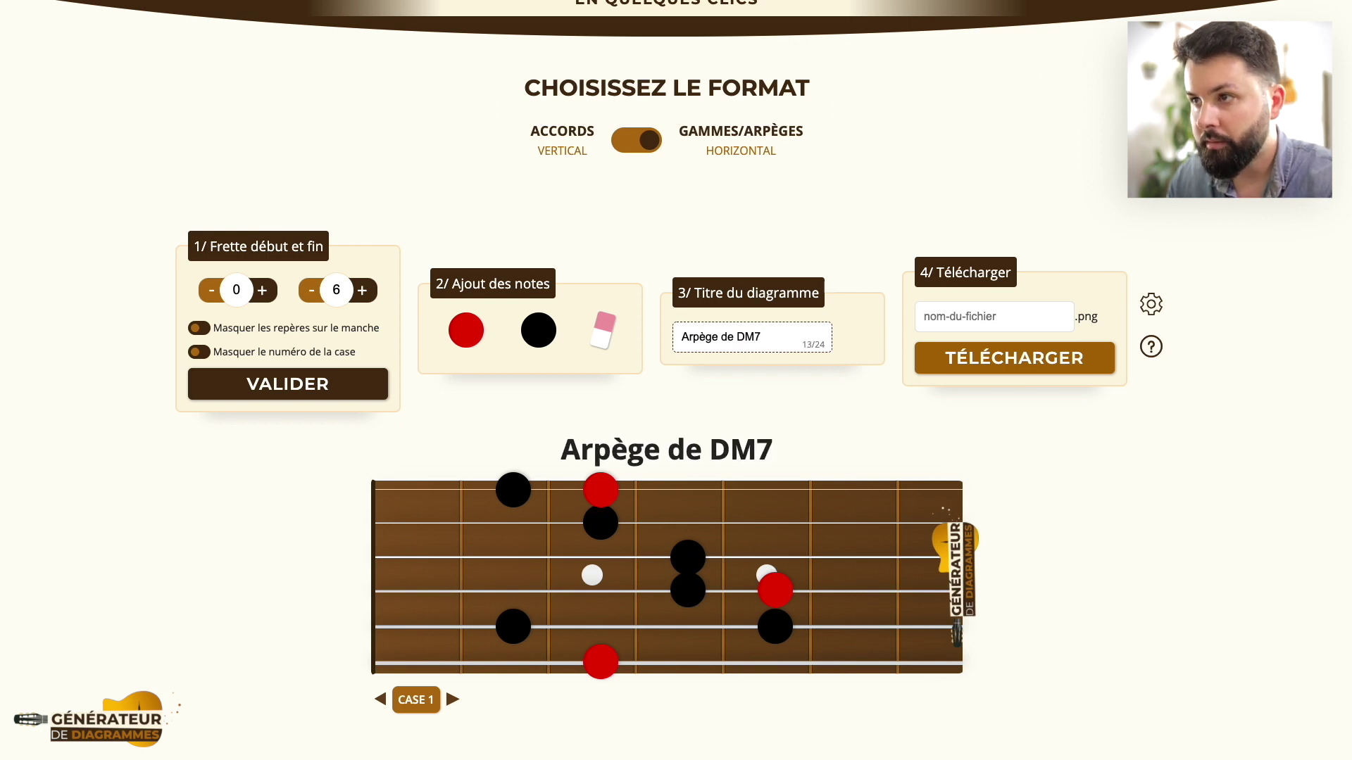
key("BackSpace")
key("BackSpace")
key("BackSpace")
type("GM7")
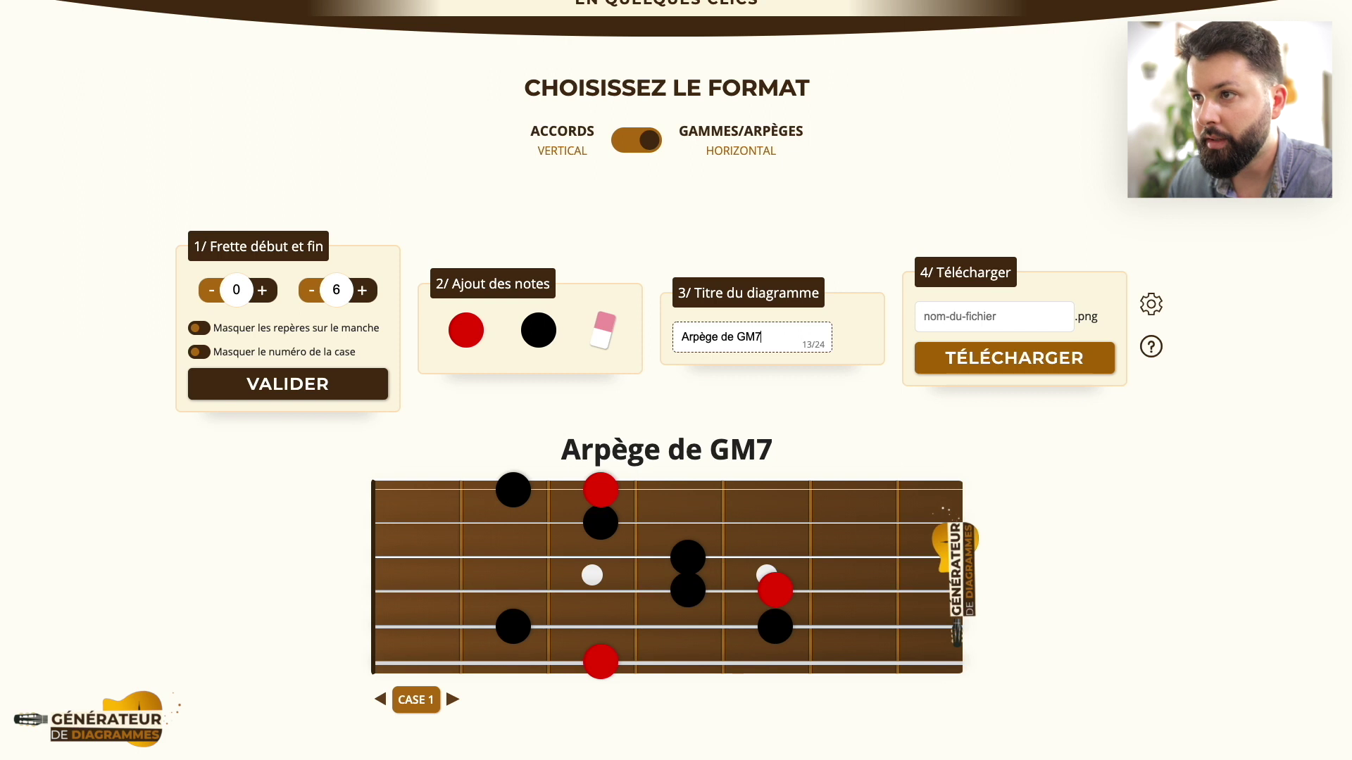
Mark the first string as muted and the second string as open beside the nut.
left_click(357, 491)
left_click(357, 454)
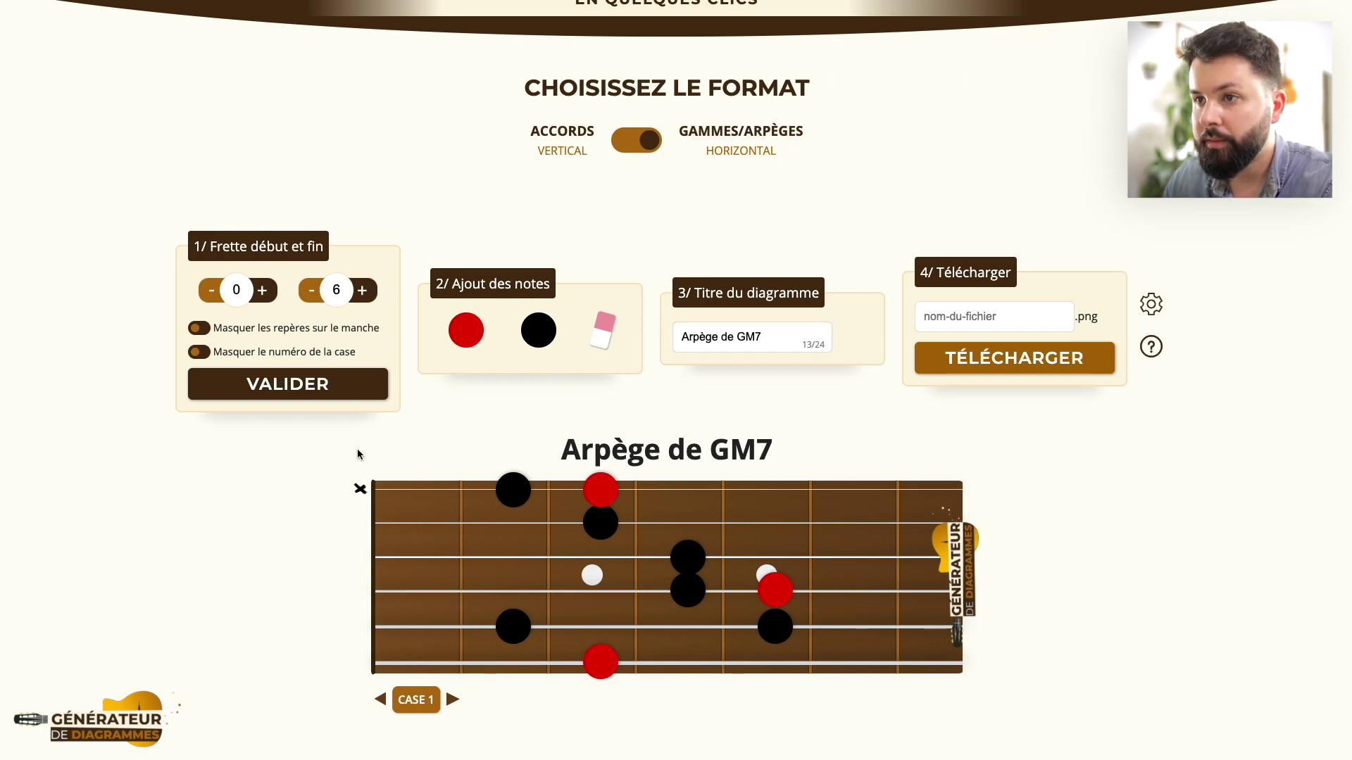
left_click(360, 525)
left_click(342, 486)
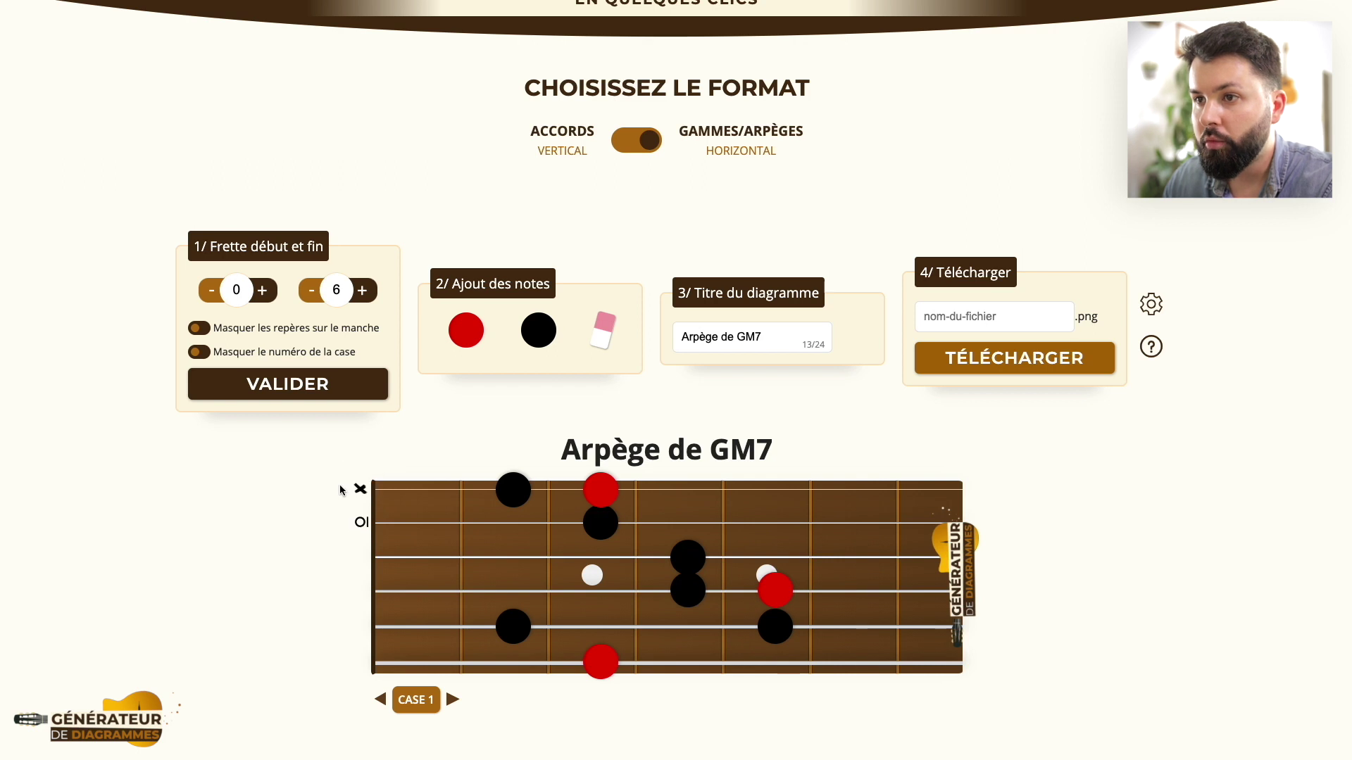
Remove the open mark from the second string and the muted mark from the first string.
left_click(361, 521)
left_click(375, 487)
left_click(374, 491)
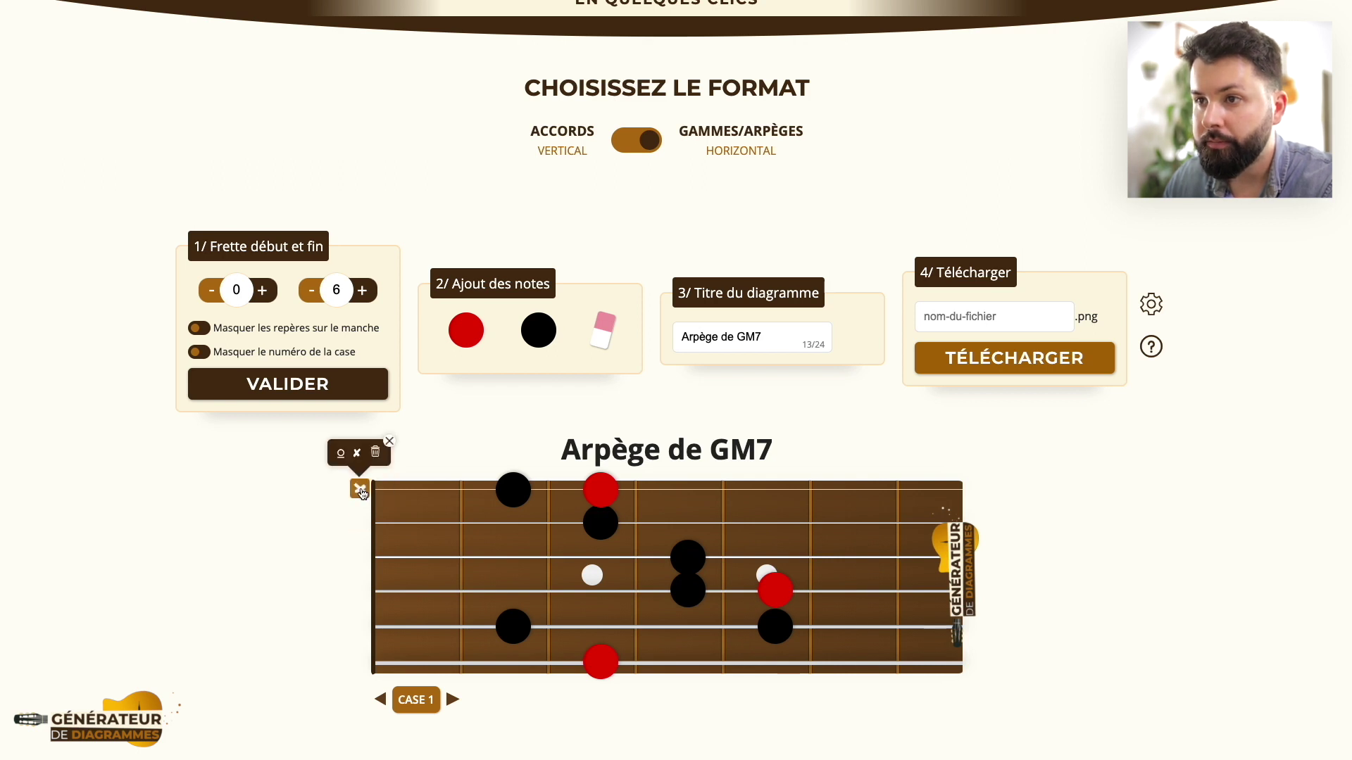
left_click(377, 458)
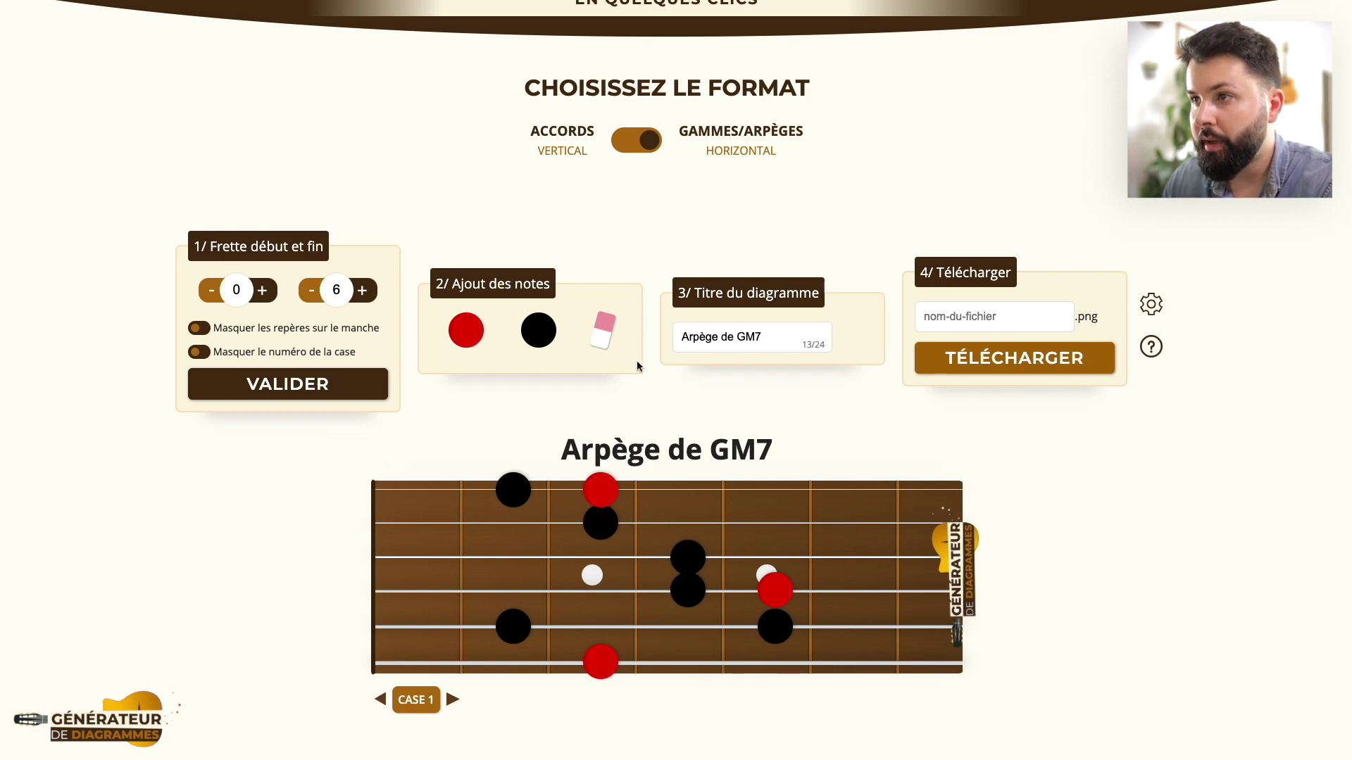
Name the image file "arpège de GM7" and download the diagram.
left_click(947, 326)
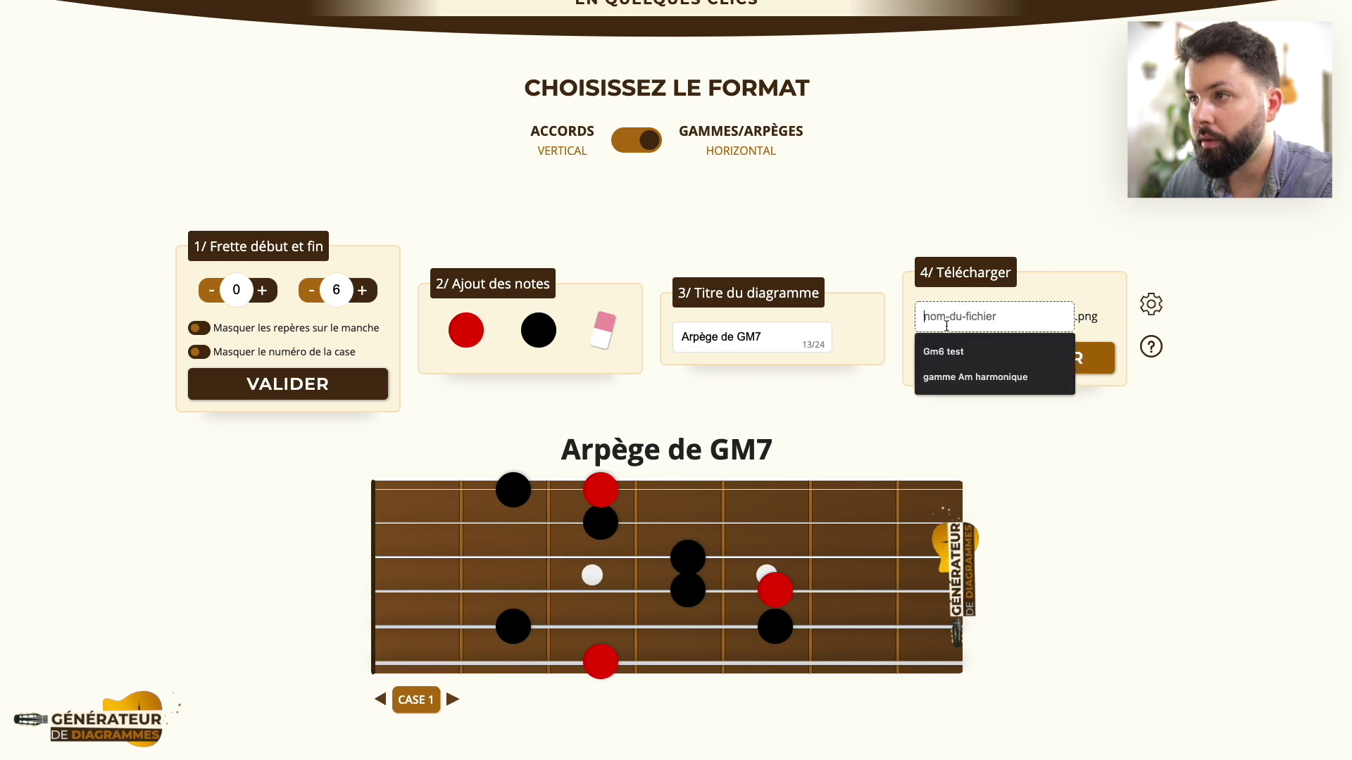
left_click(880, 266)
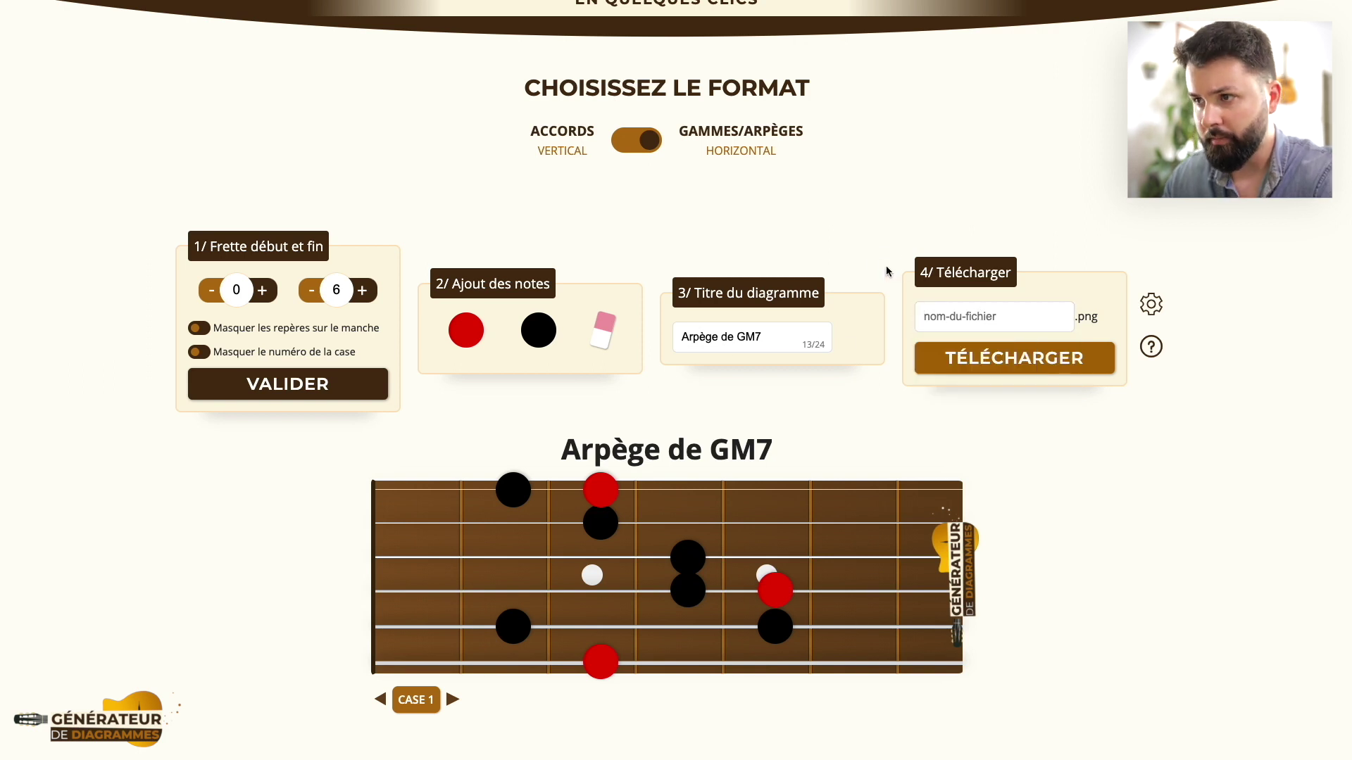
left_click(930, 310)
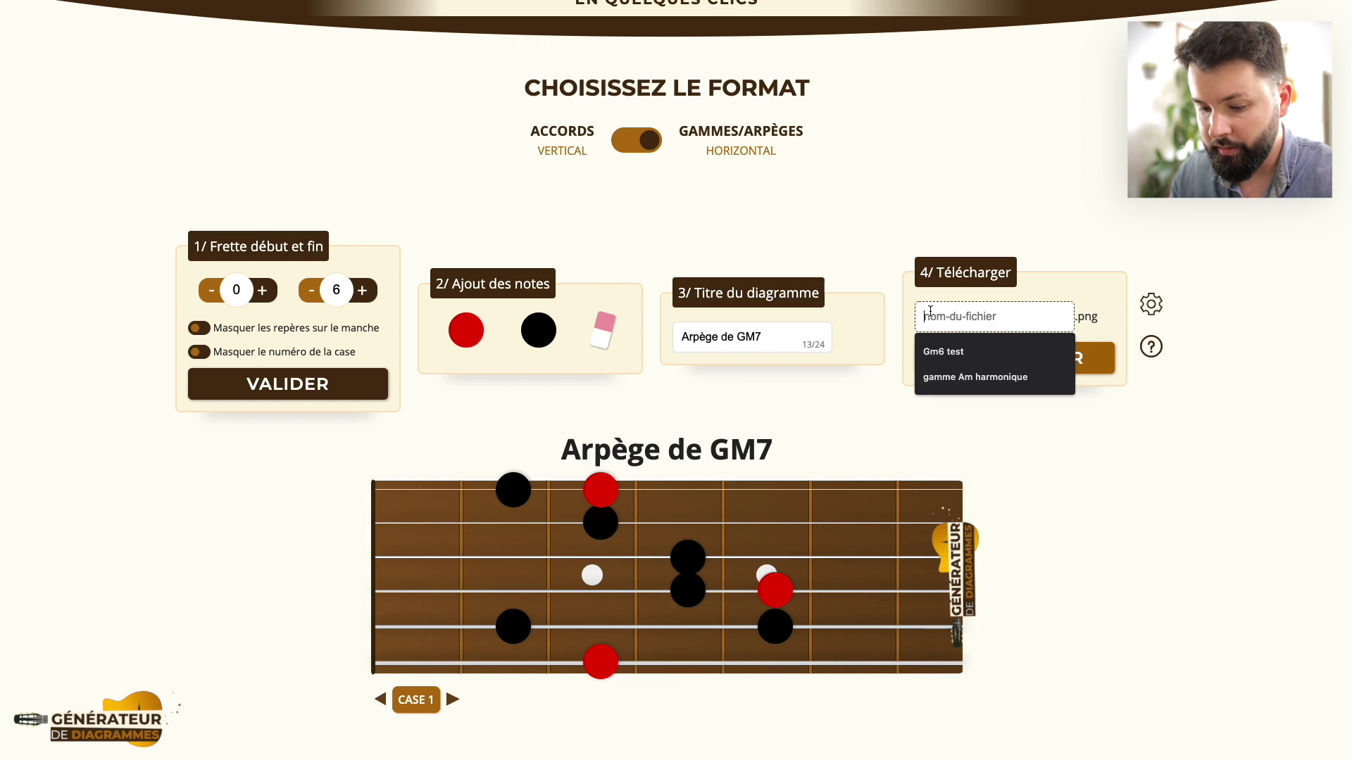
type("ap")
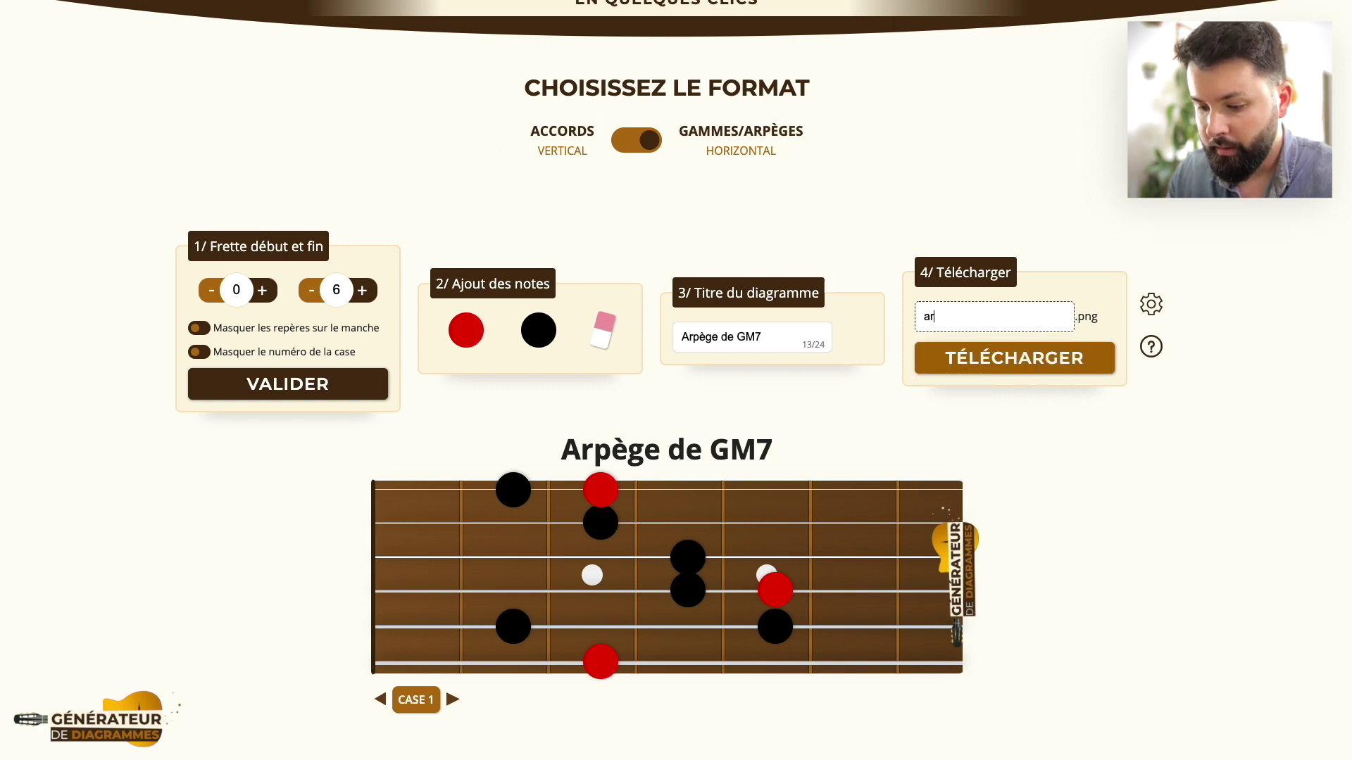
type("pège de GM7")
left_click(978, 360)
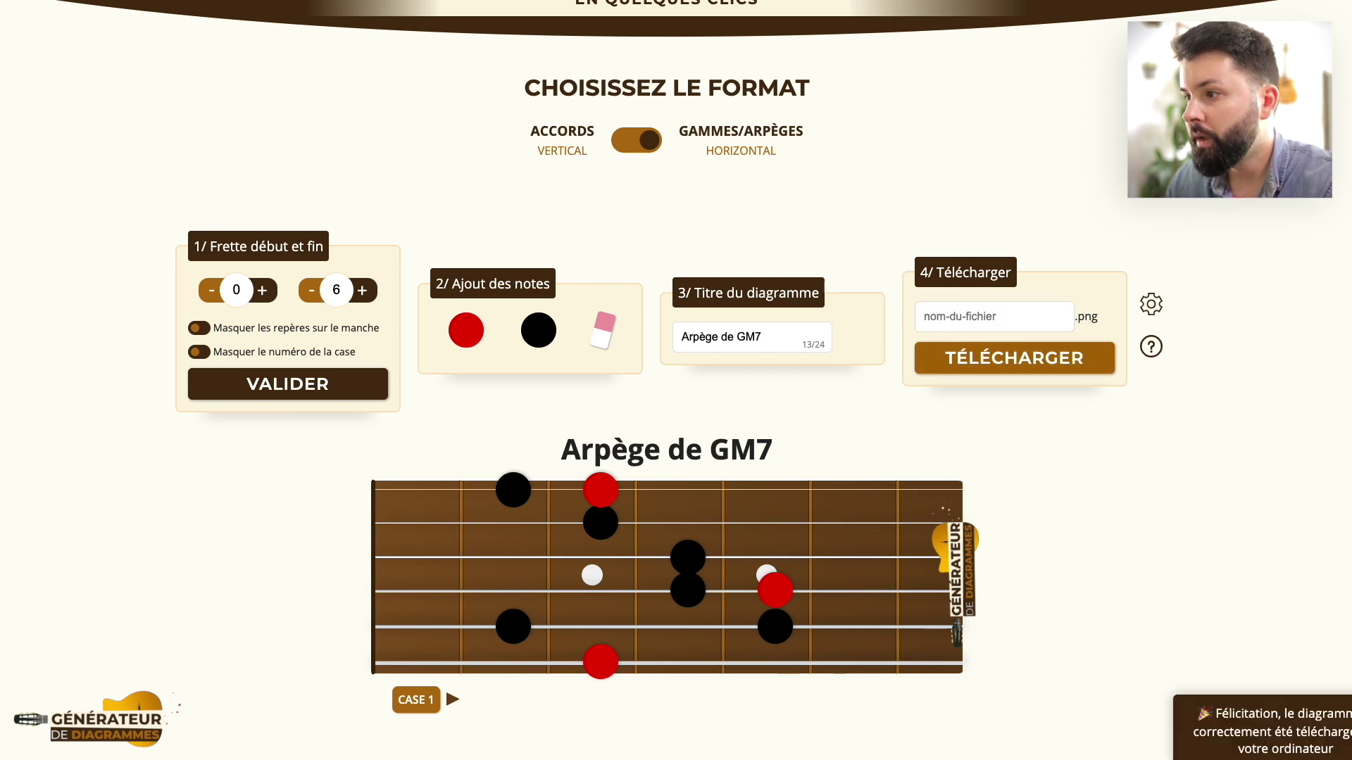
View the downloaded arpège de GM7.png enlarged and close its preview.
scroll(675, 380, "up", 1)
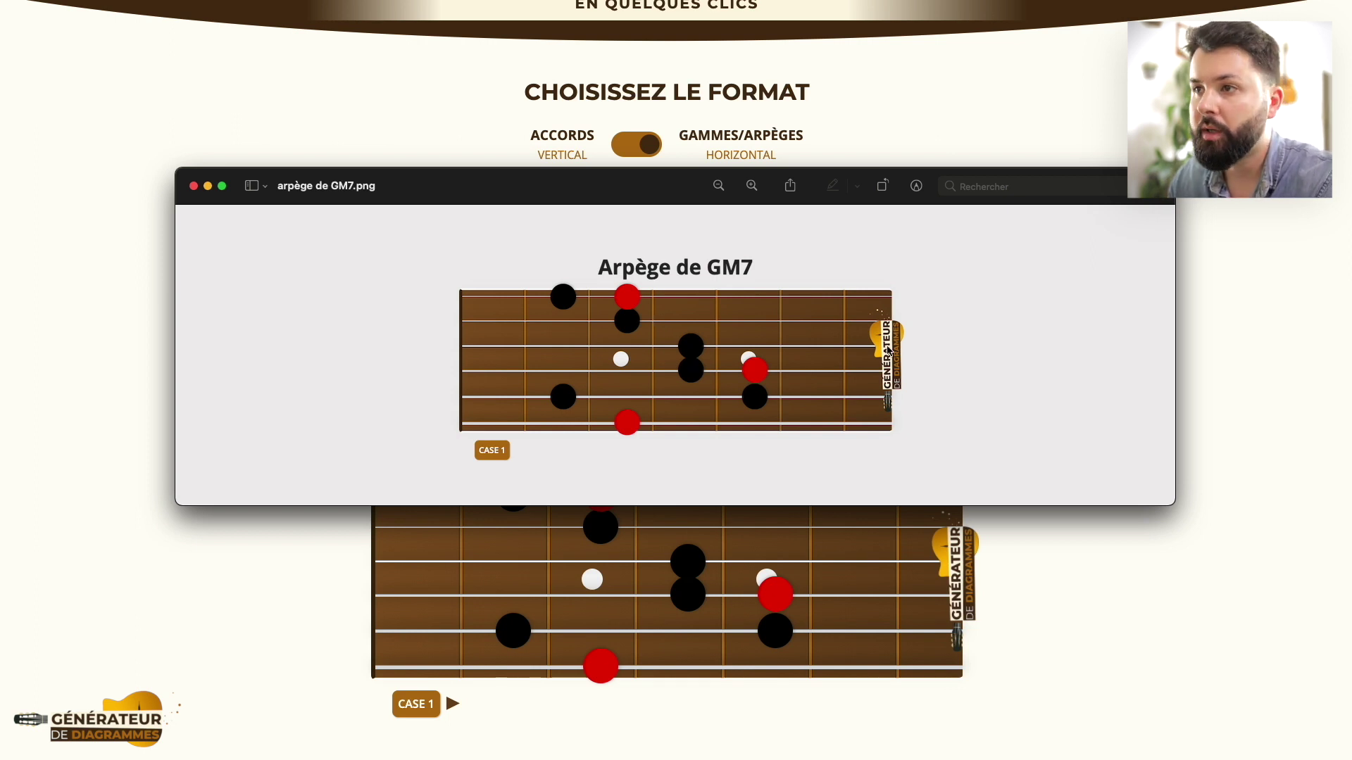
scroll(889, 350, "up", 2)
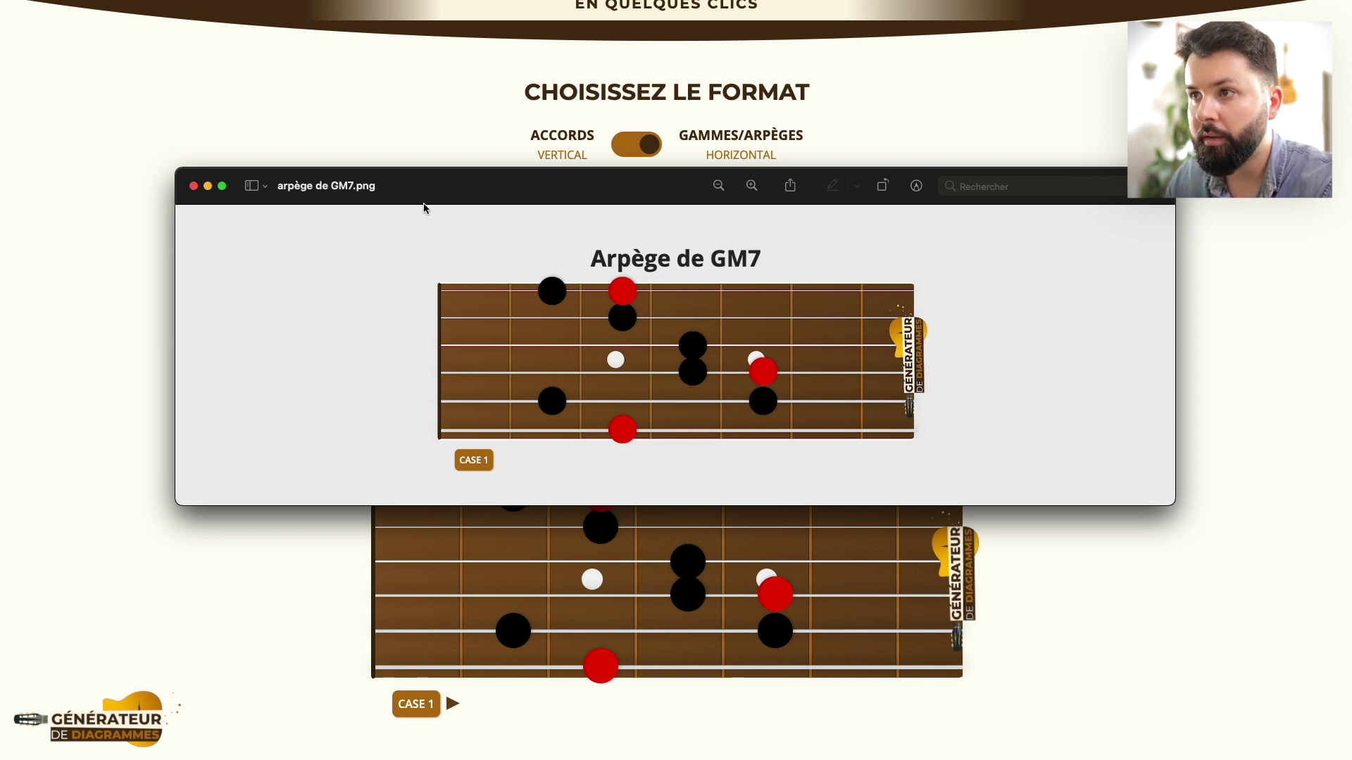
left_click(194, 187)
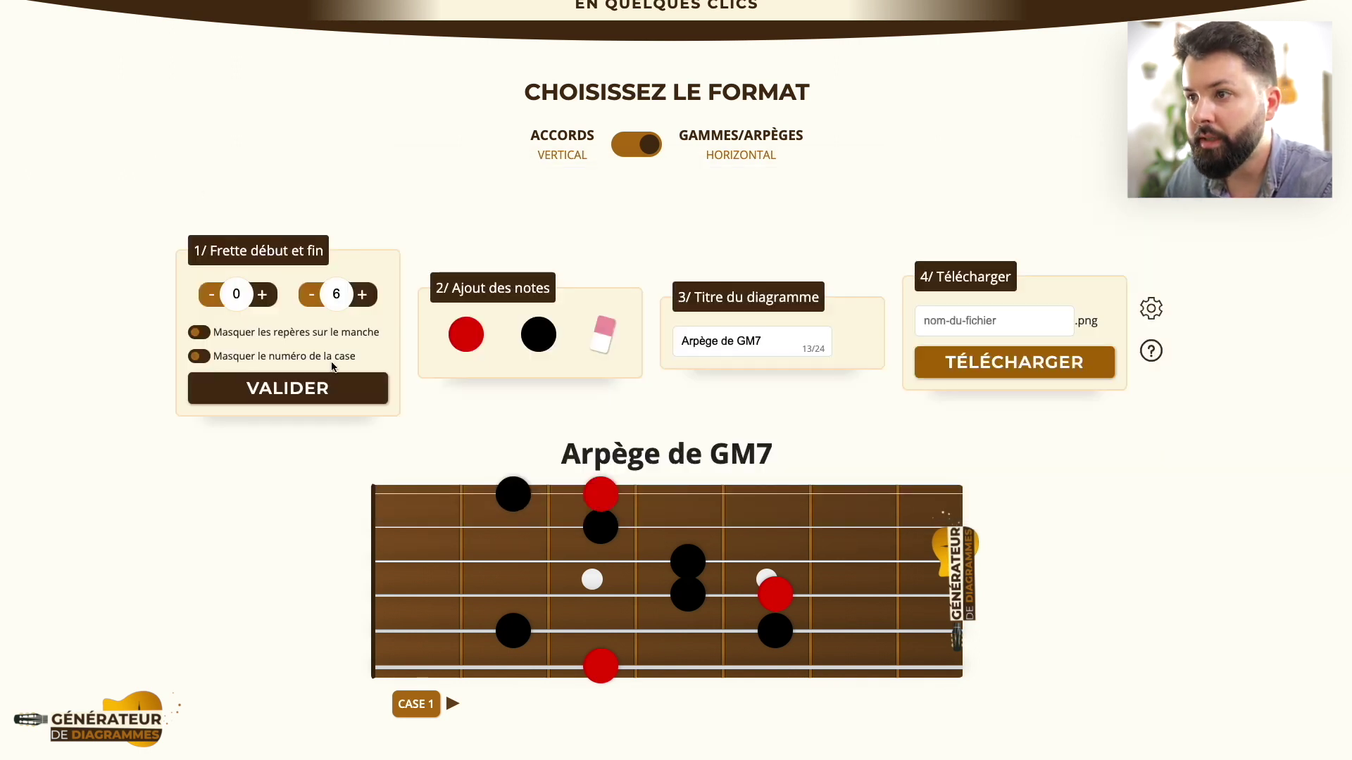
Switch to the vertical chords format and generate an empty neck from fret 0 to fret 12.
left_click(641, 145)
scroll(720, 286, "down", 4)
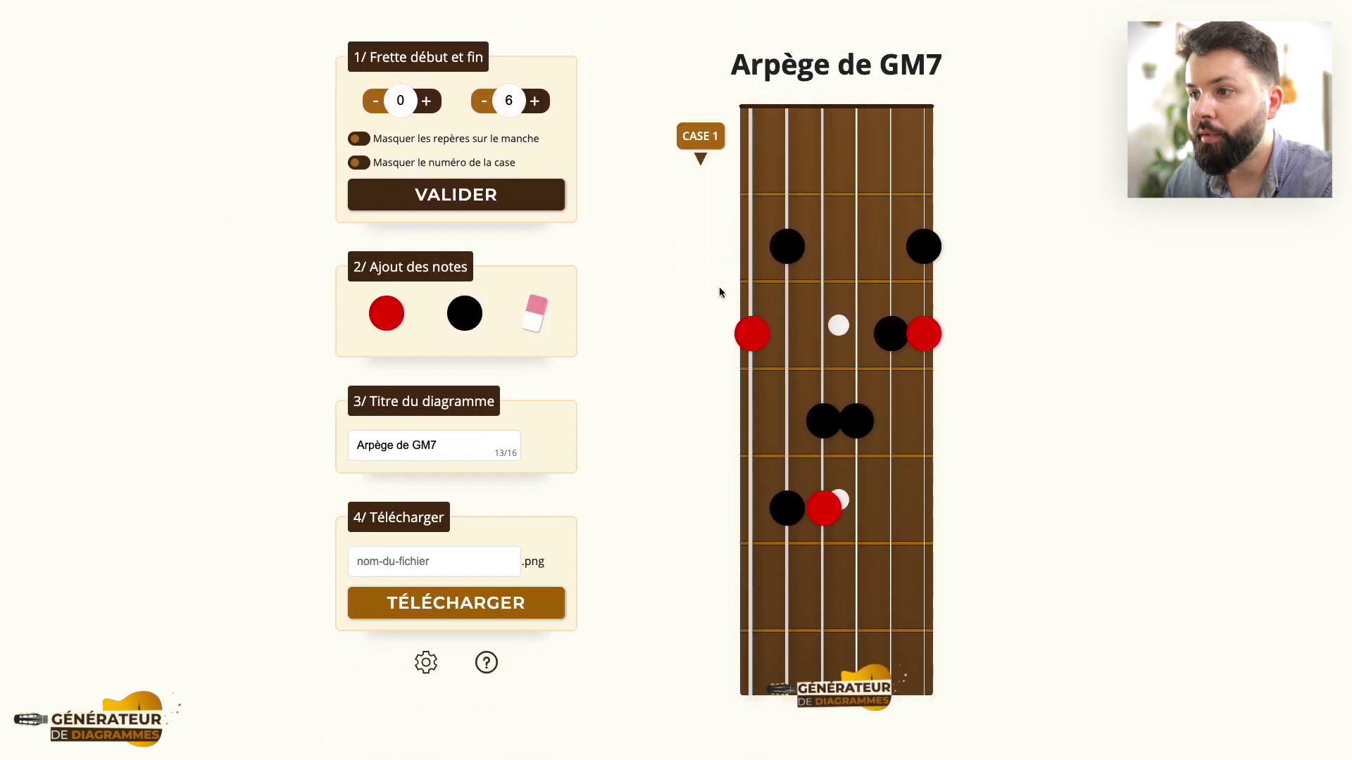
scroll(720, 286, "up", 5)
left_click(534, 368)
left_click(534, 369)
left_click(534, 368)
left_click(534, 368)
left_click(535, 368)
left_click(468, 461)
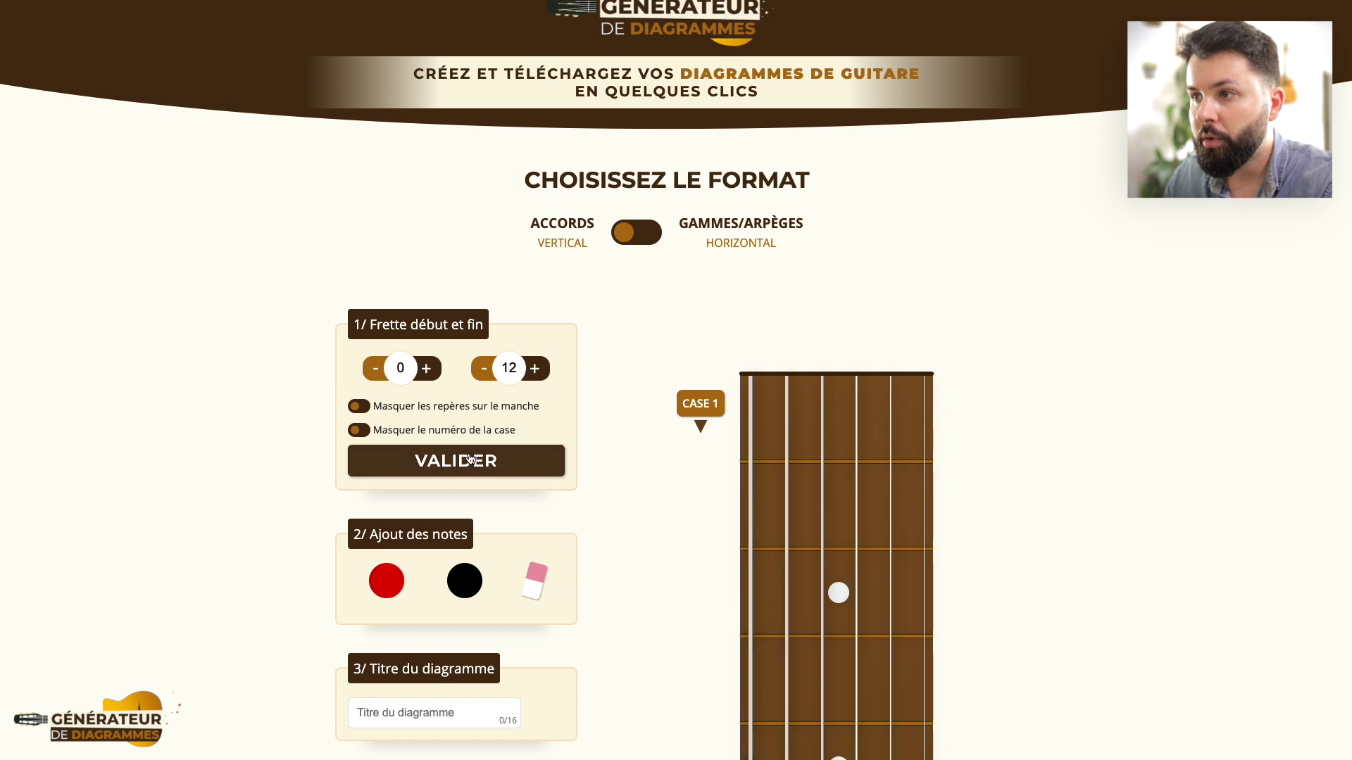
Try placing a red note on the sixth string and a black note on the fourth string at fret 2 of the long neck.
scroll(640, 454, "down", 3)
scroll(641, 456, "down", 2)
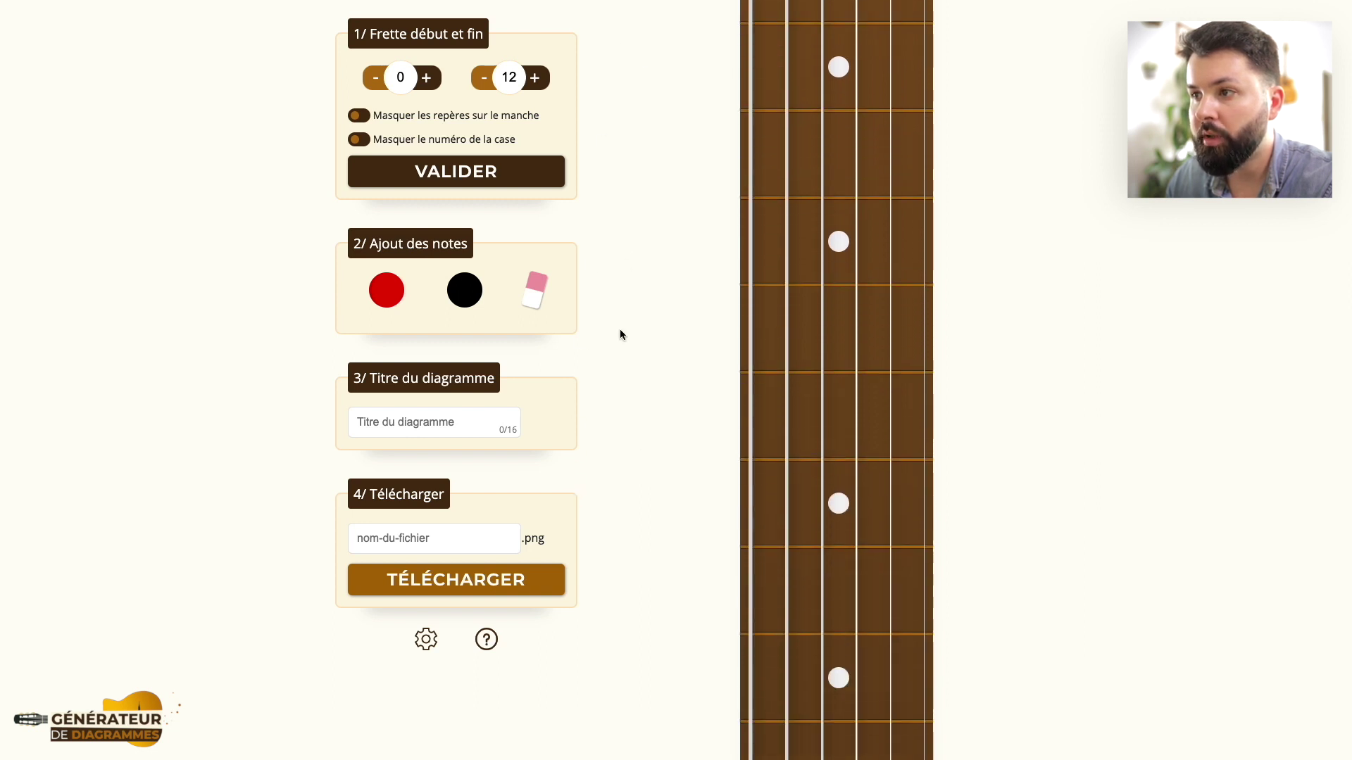
scroll(620, 328, "down", 1)
scroll(620, 328, "up", 5)
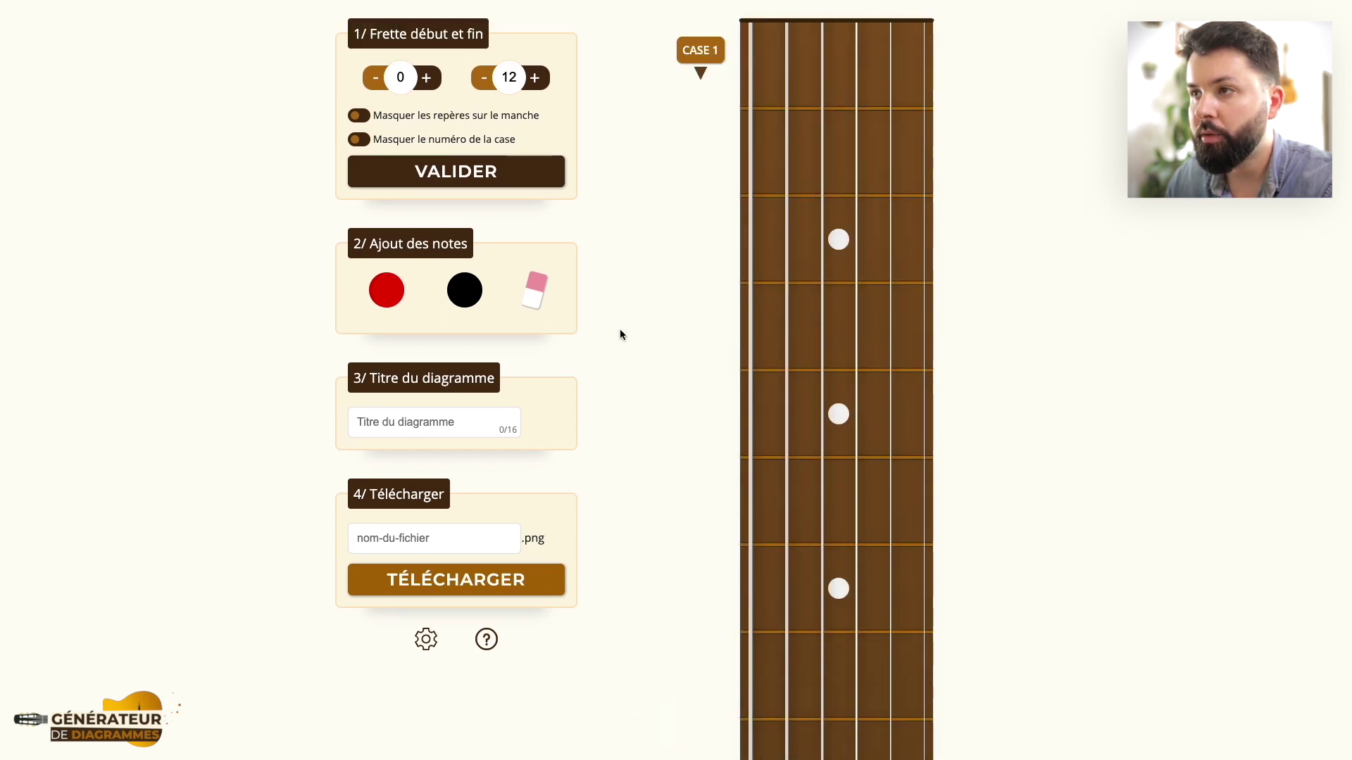
scroll(620, 334, "down", 4)
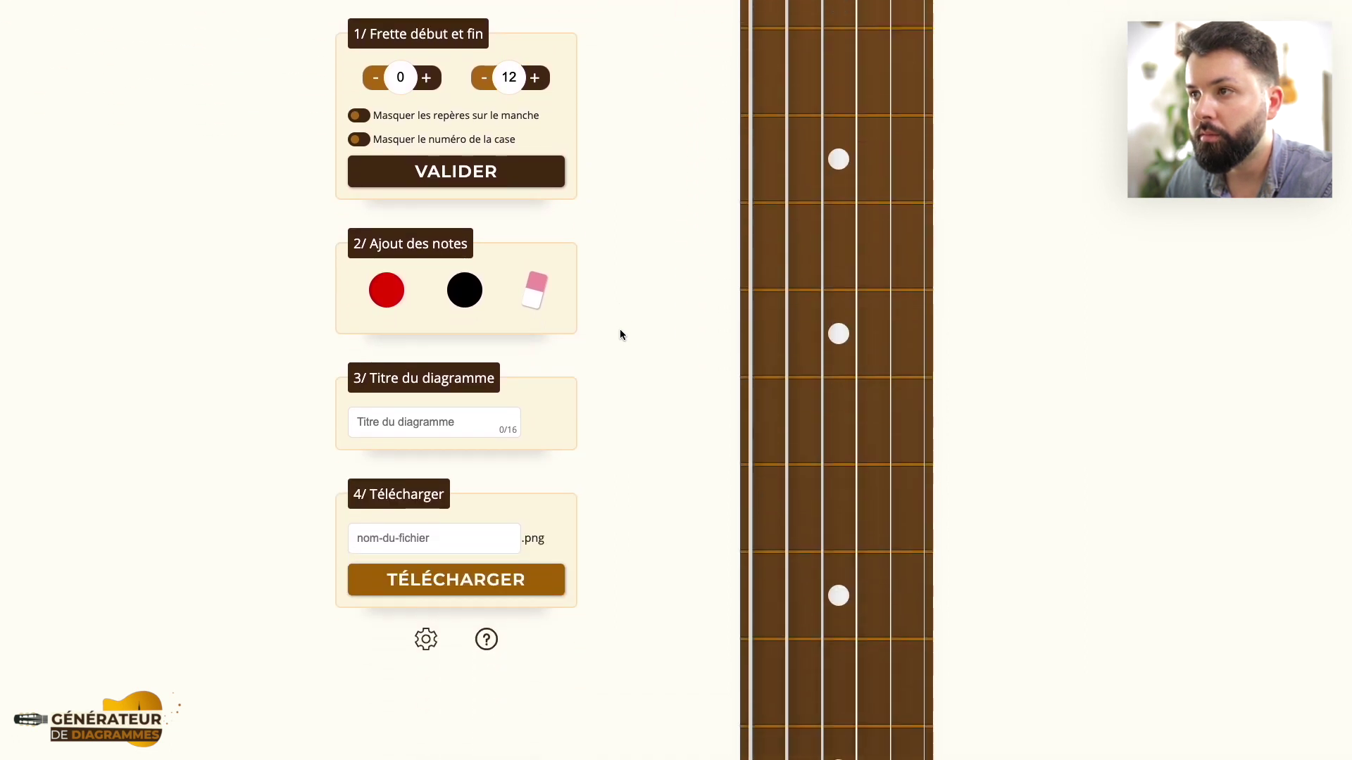
left_click_drag(387, 290, 754, 447)
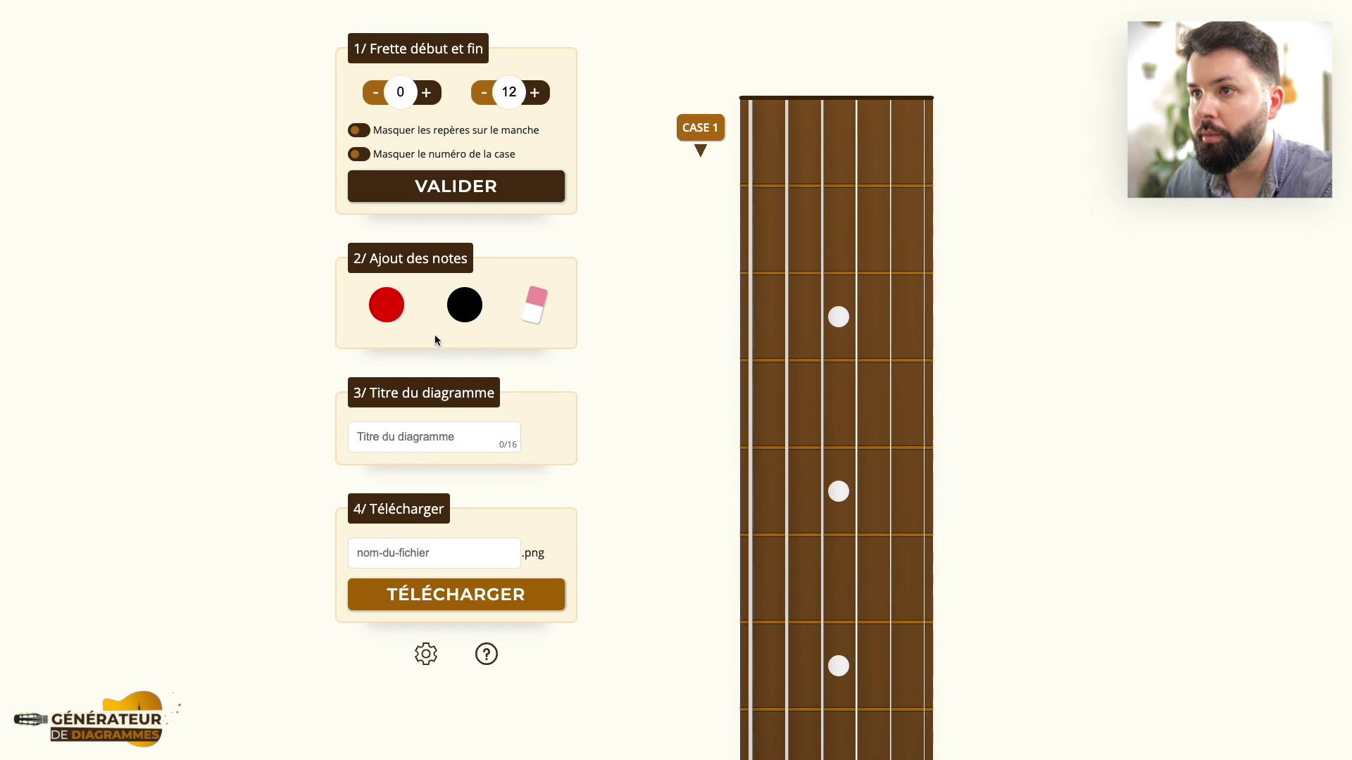
left_click_drag(463, 305, 818, 259)
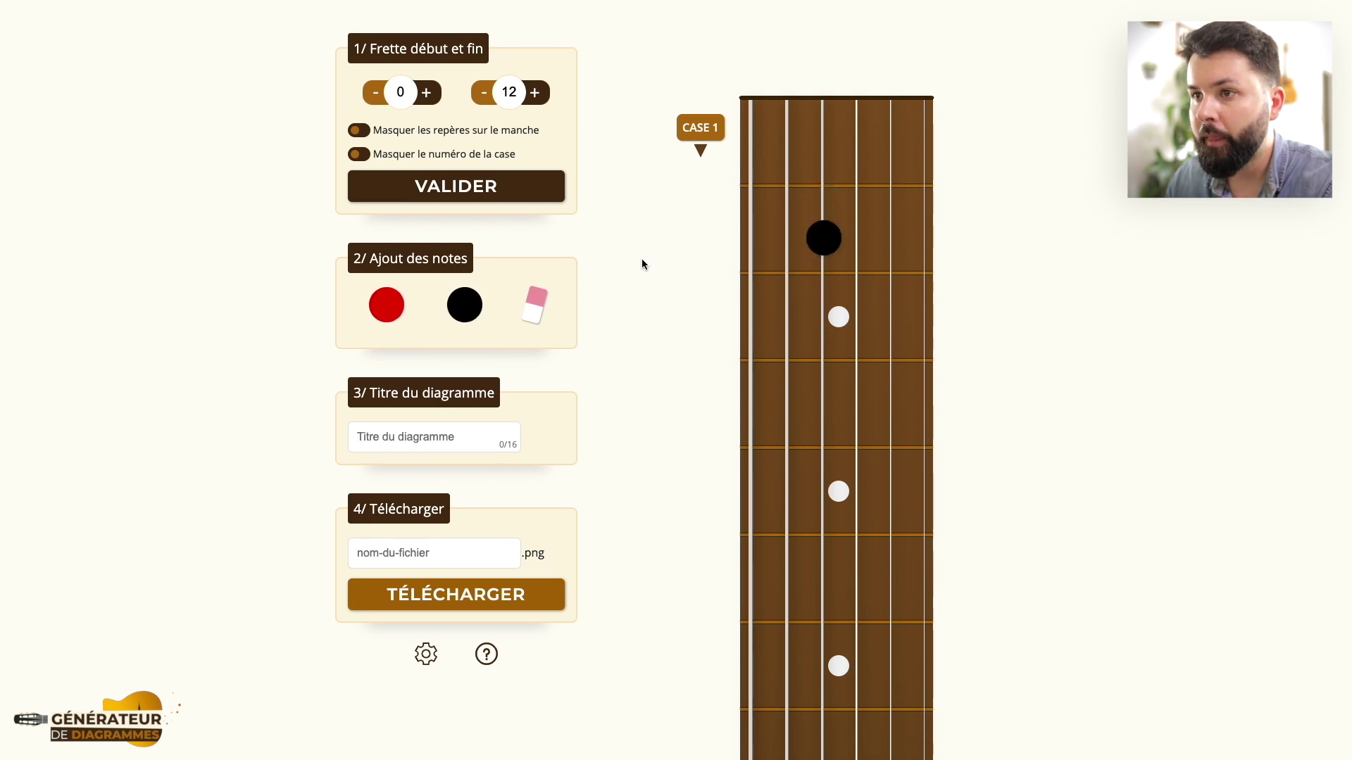
Reduce the end fret to 4 and generate the shortened empty neck.
left_click(488, 96)
left_click(488, 96)
left_click(488, 96)
left_click(488, 95)
left_click(487, 95)
left_click(488, 96)
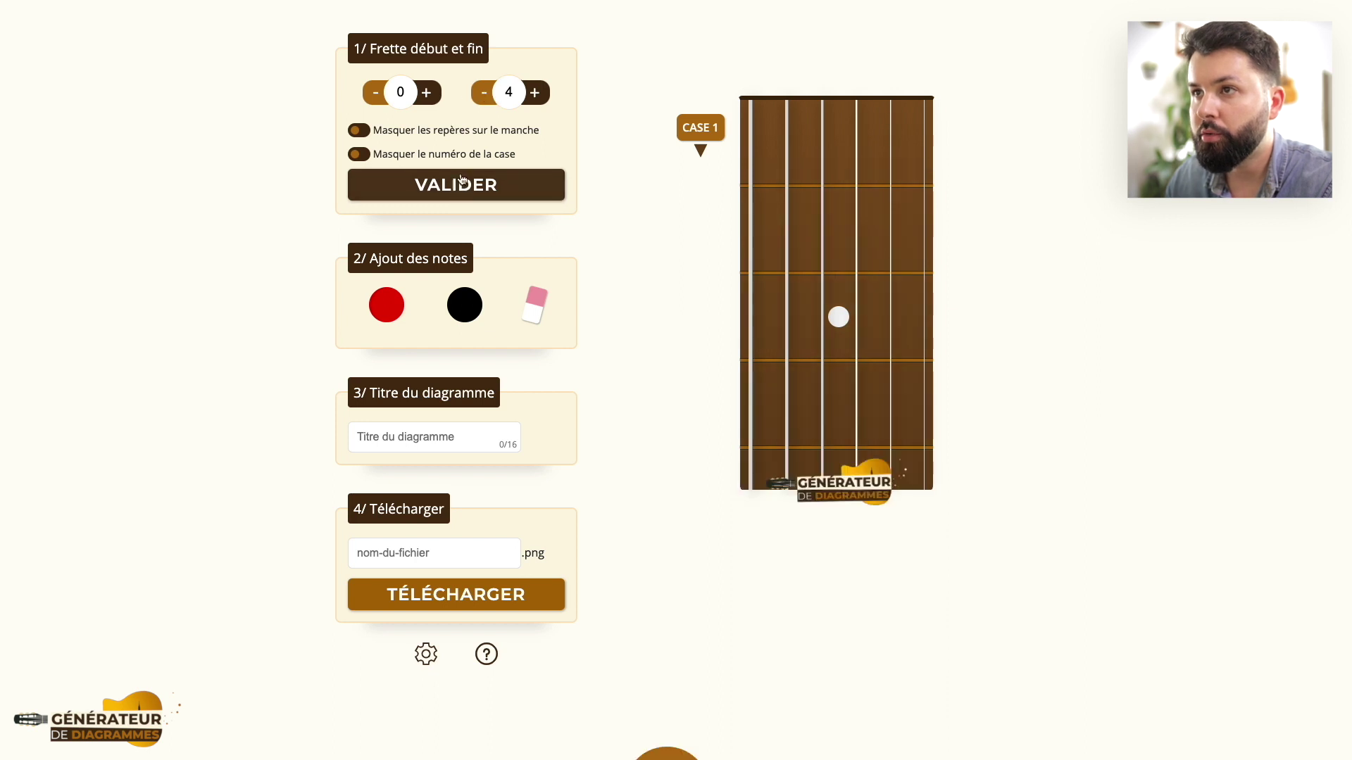
left_click(482, 97)
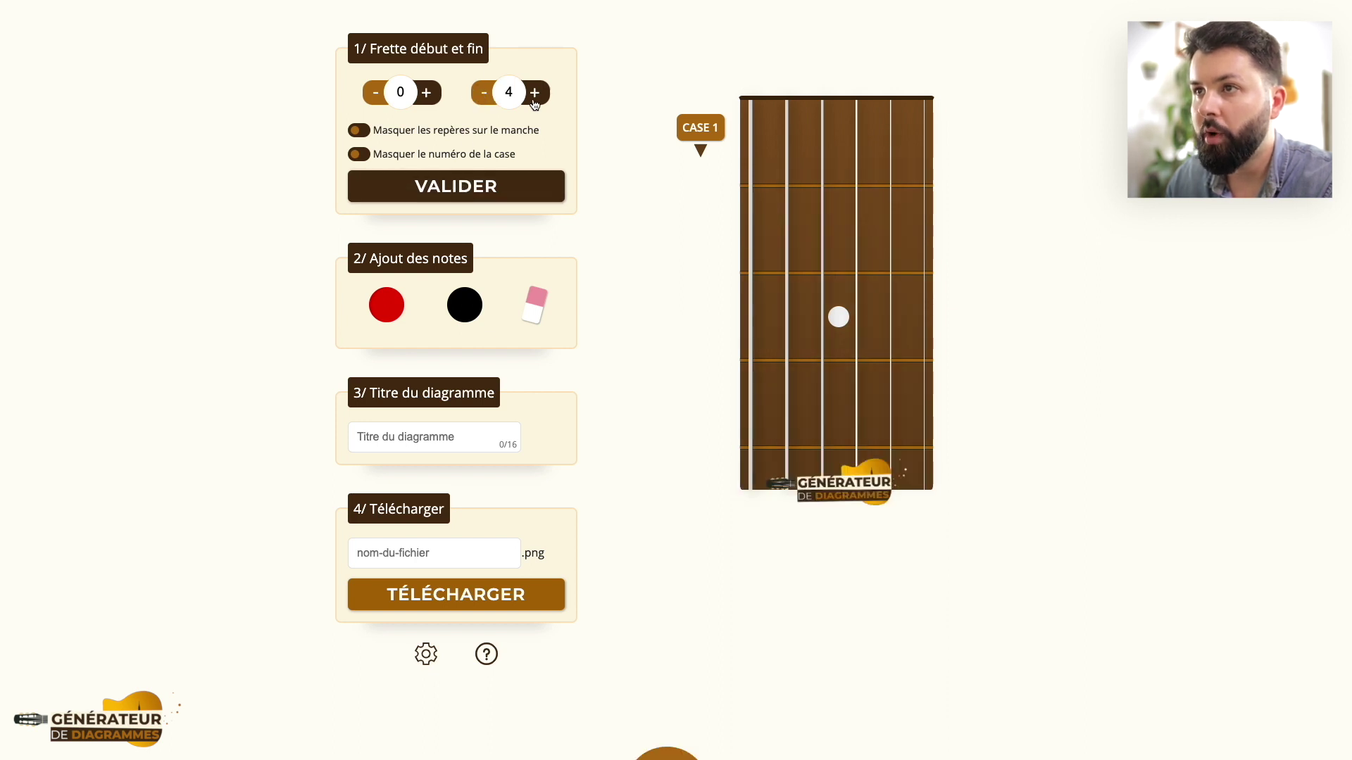
Set the end fret to 6 and the start fret to 1, and generate the neck.
double_click(509, 93)
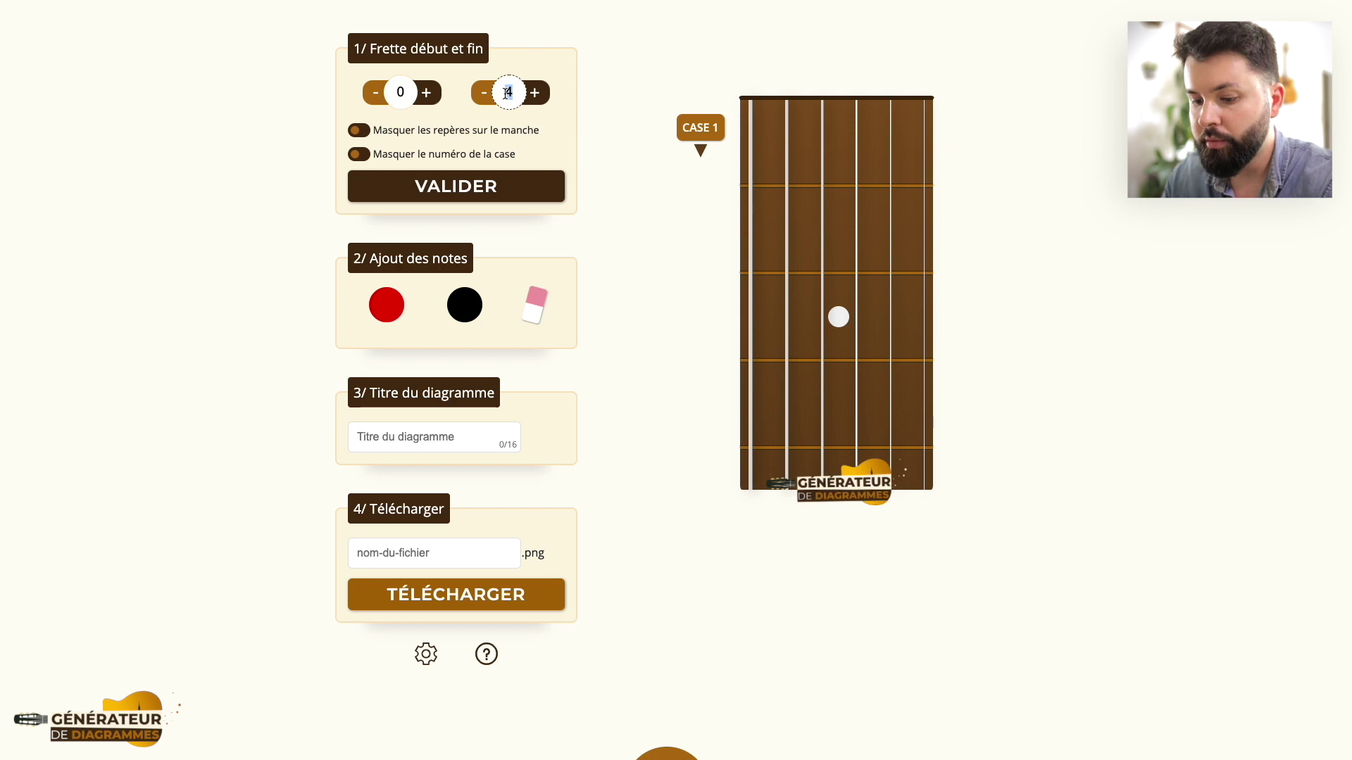
type("6")
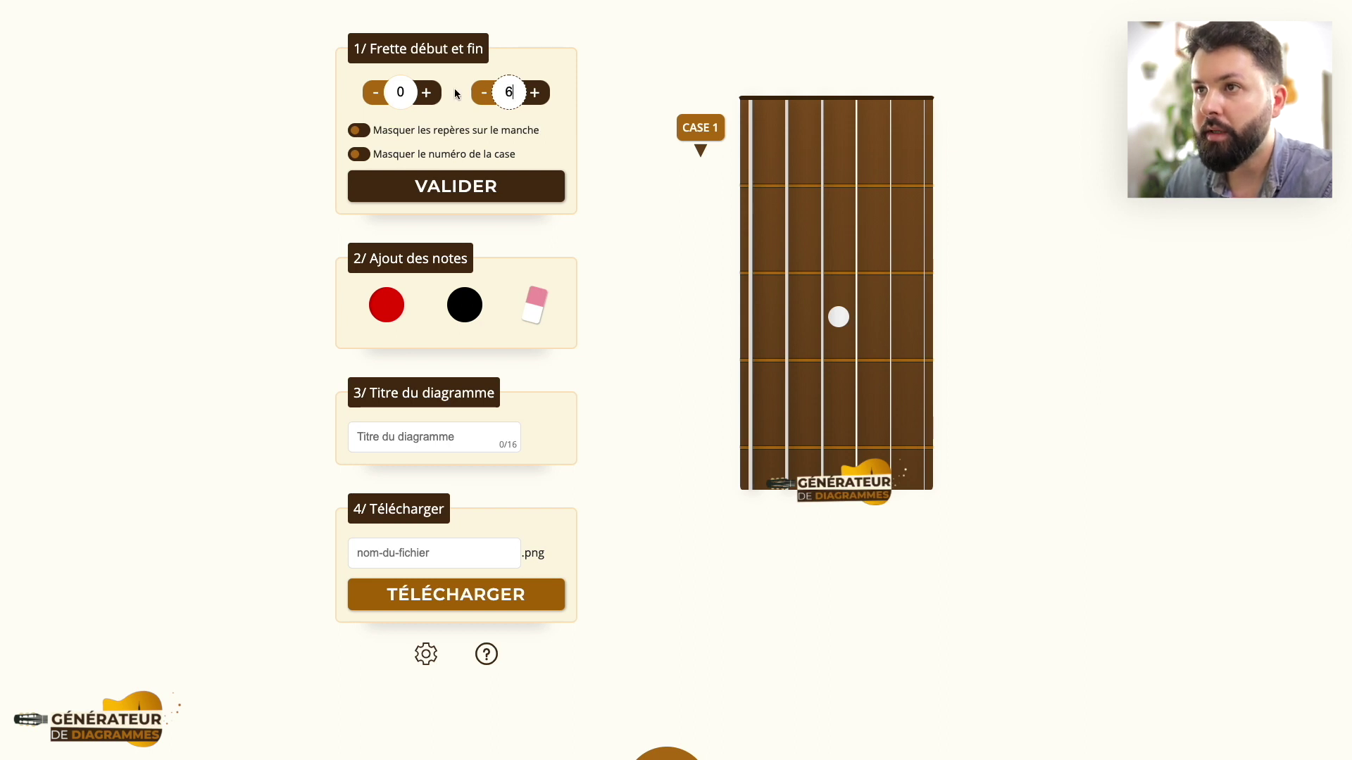
left_click(410, 89)
left_click(424, 92)
left_click(423, 185)
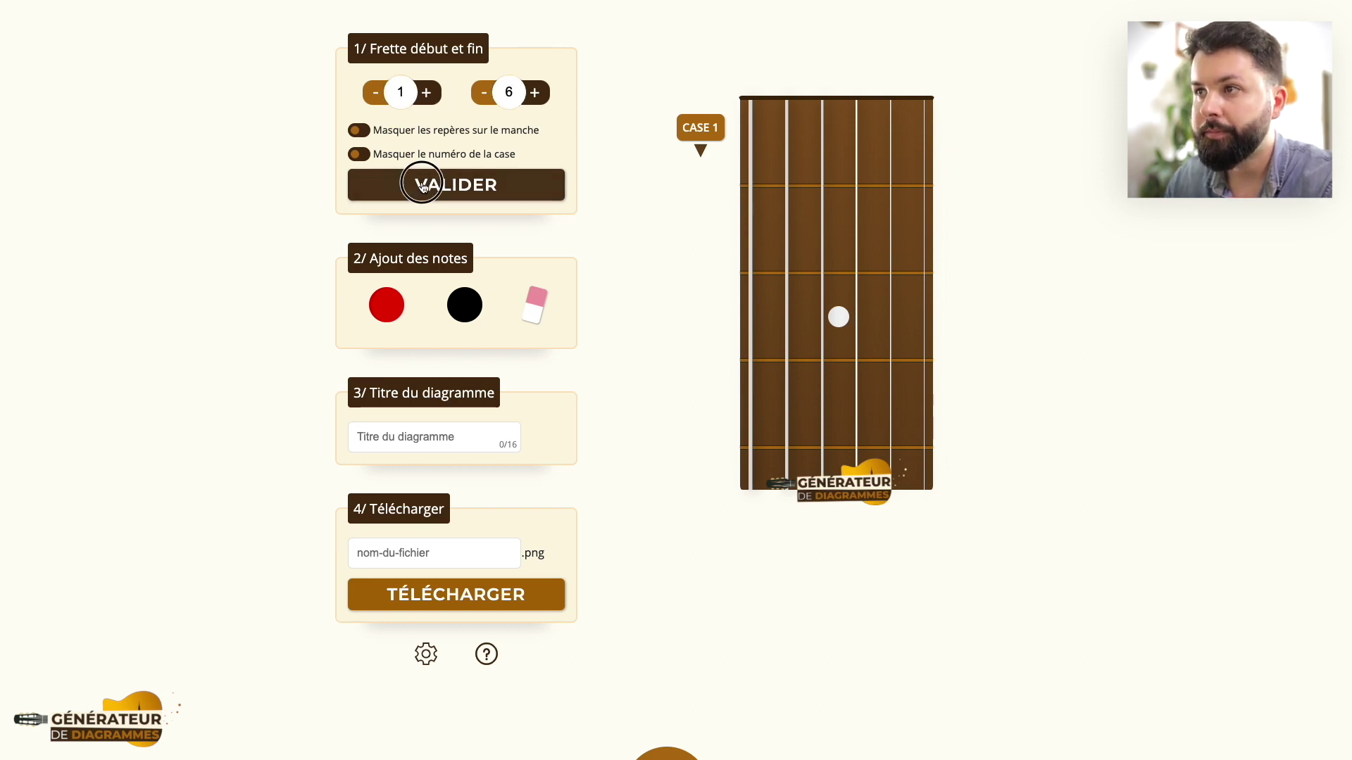
Set the end fret to 5 and generate the neck starting from fret 1.
scroll(601, 242, "up", 1)
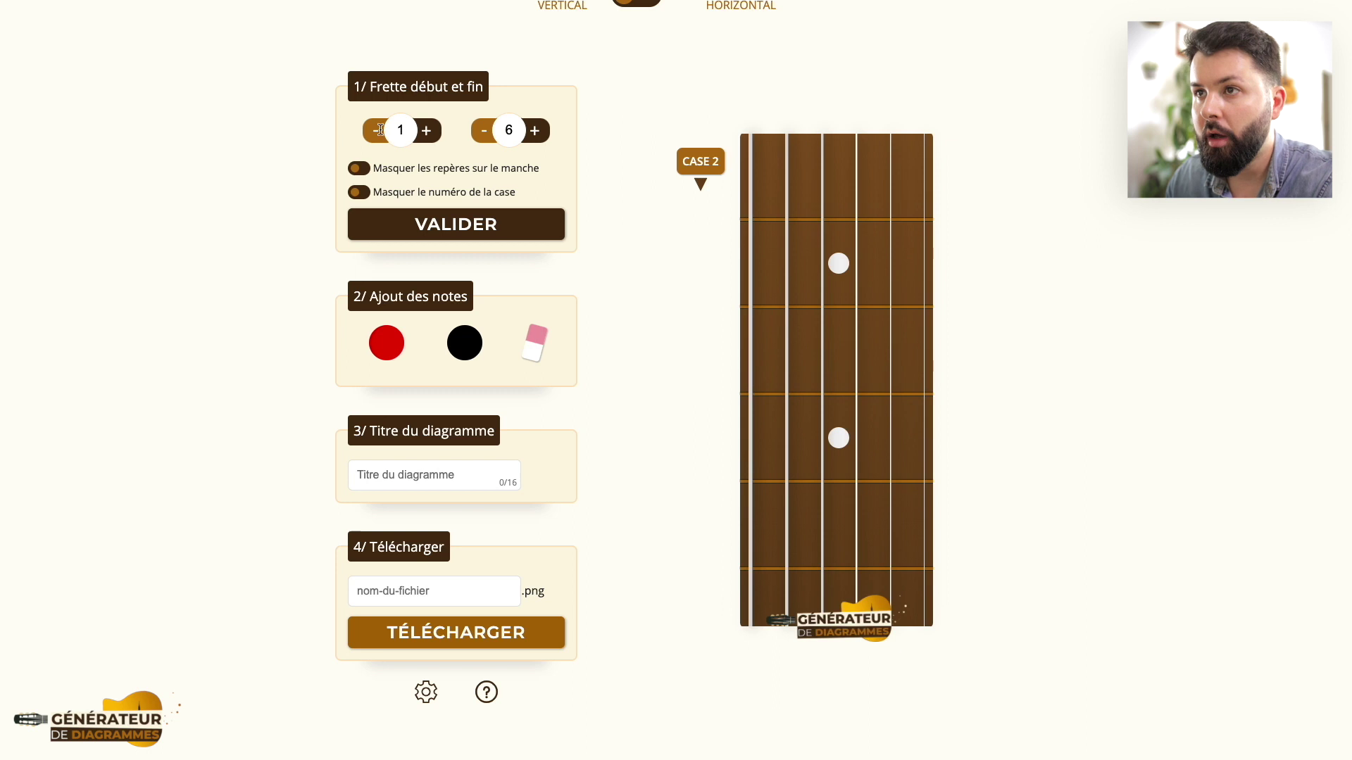
left_click(485, 136)
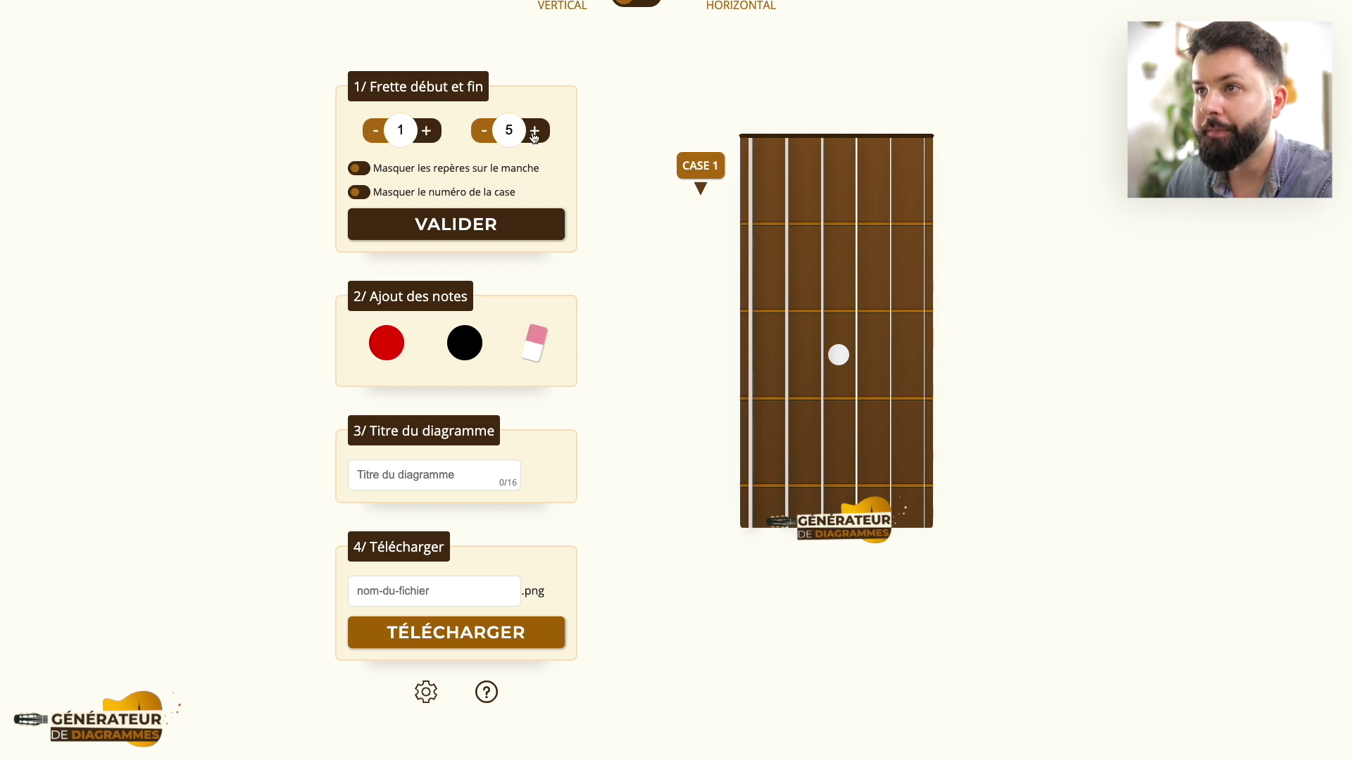
left_click(514, 225)
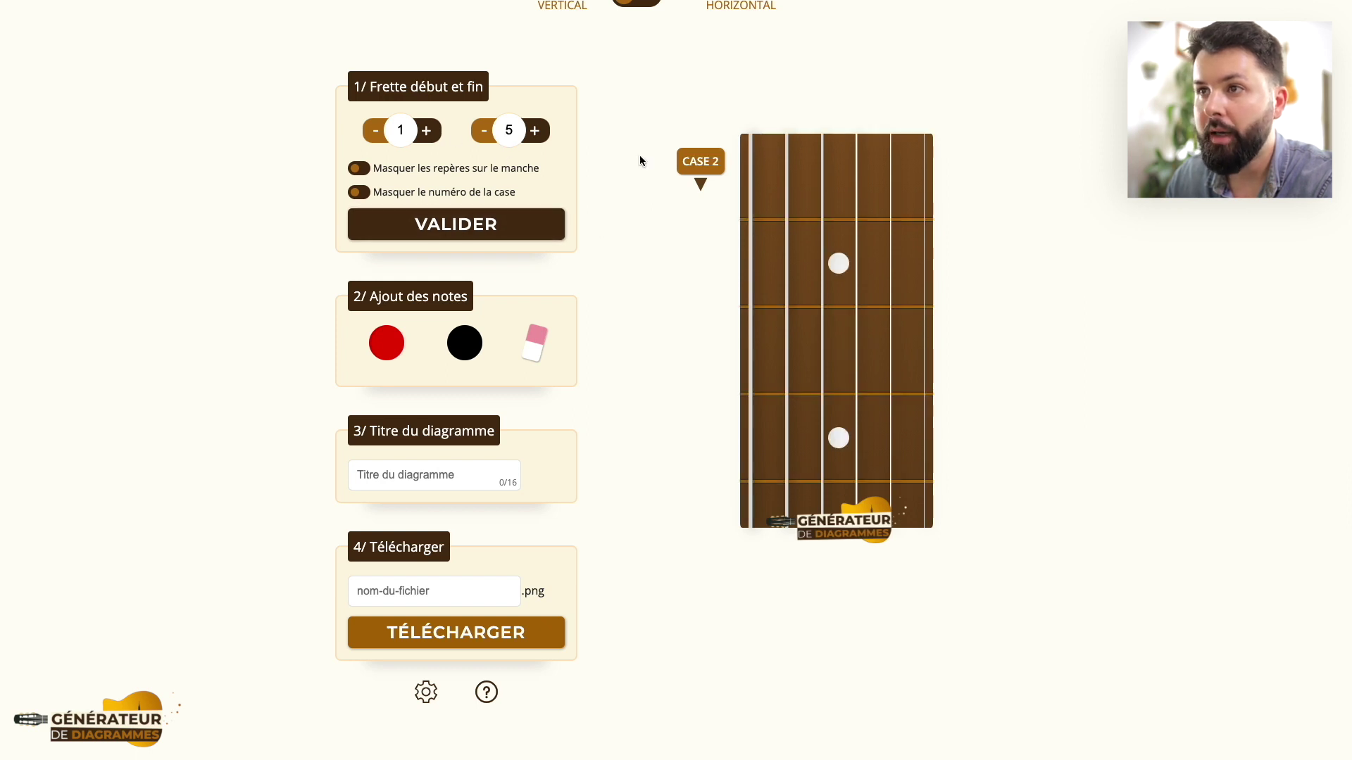
Hide the fret number and the neck position markers, and generate the plain neck for frets 1 to 5.
left_click(359, 192)
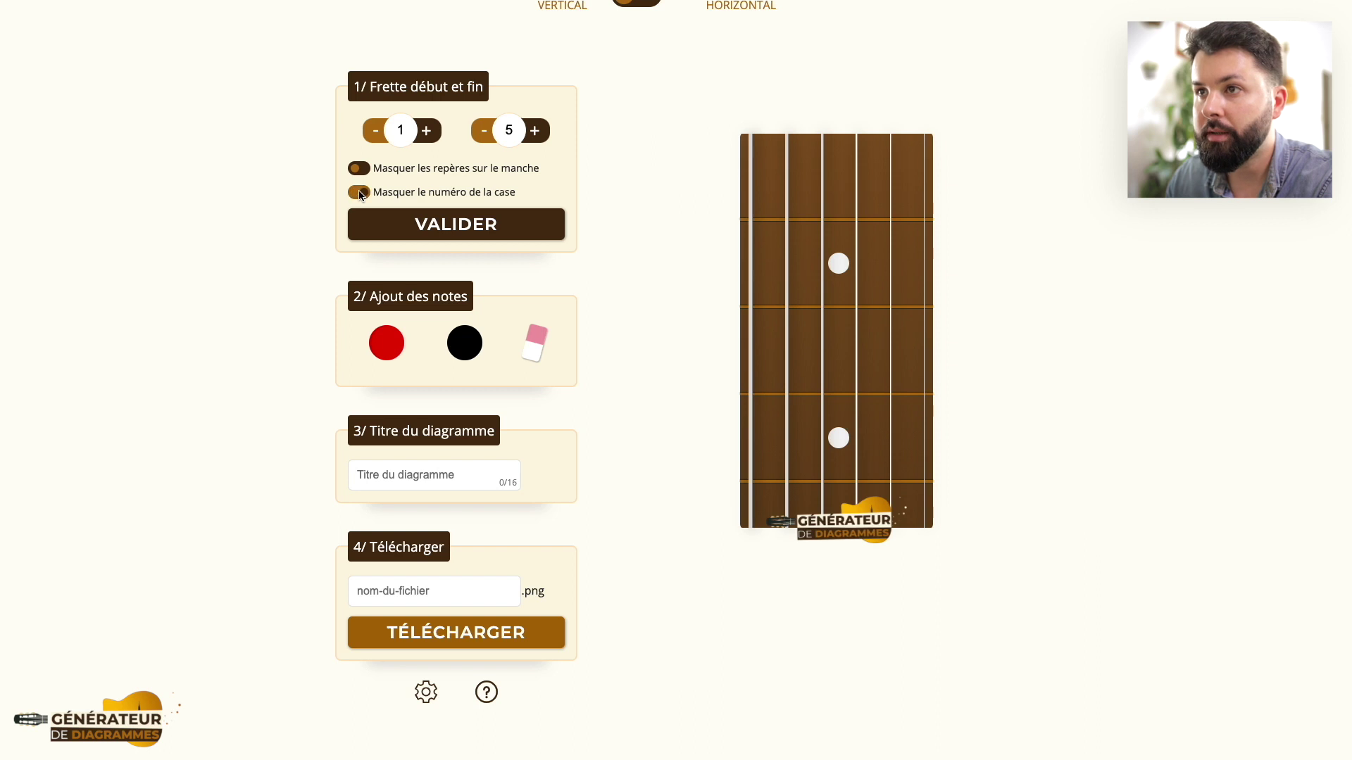
left_click(359, 169)
left_click(483, 233)
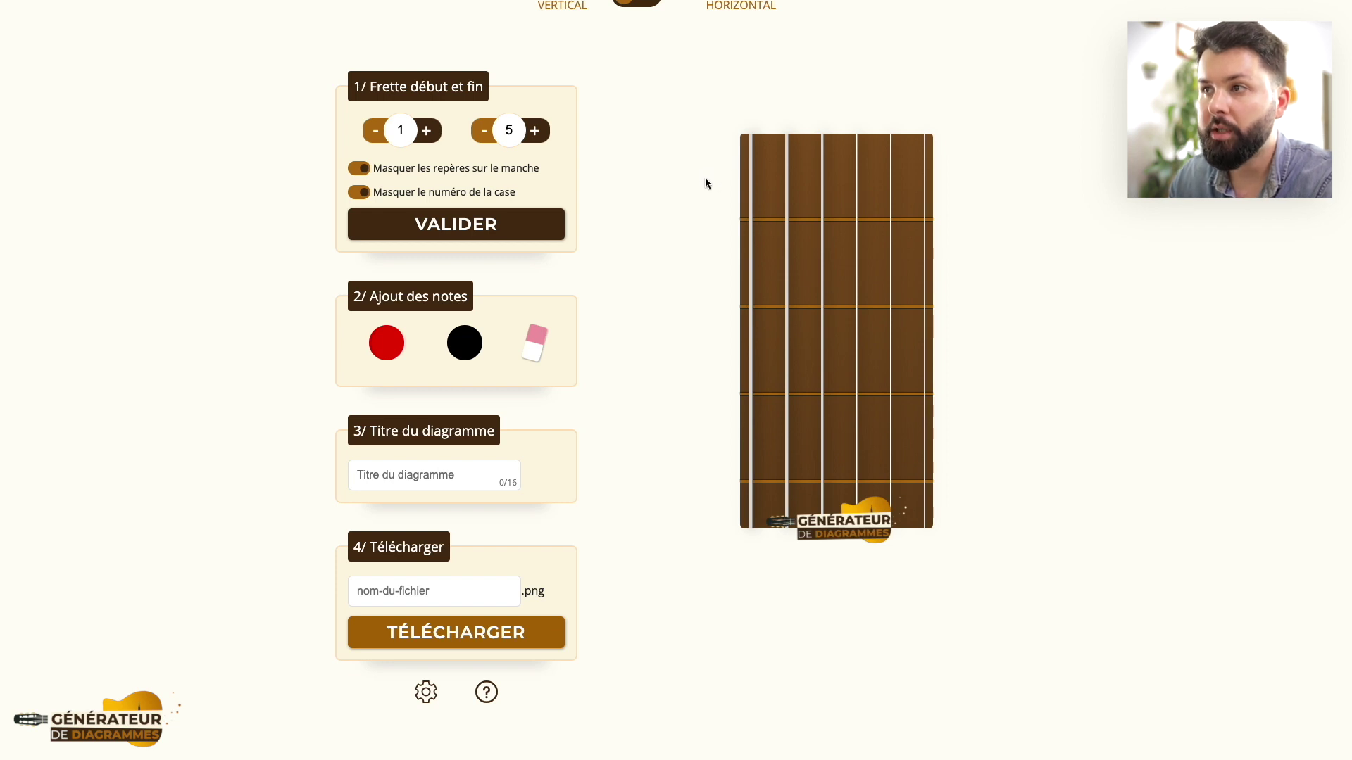
scroll(708, 183, "up", 2)
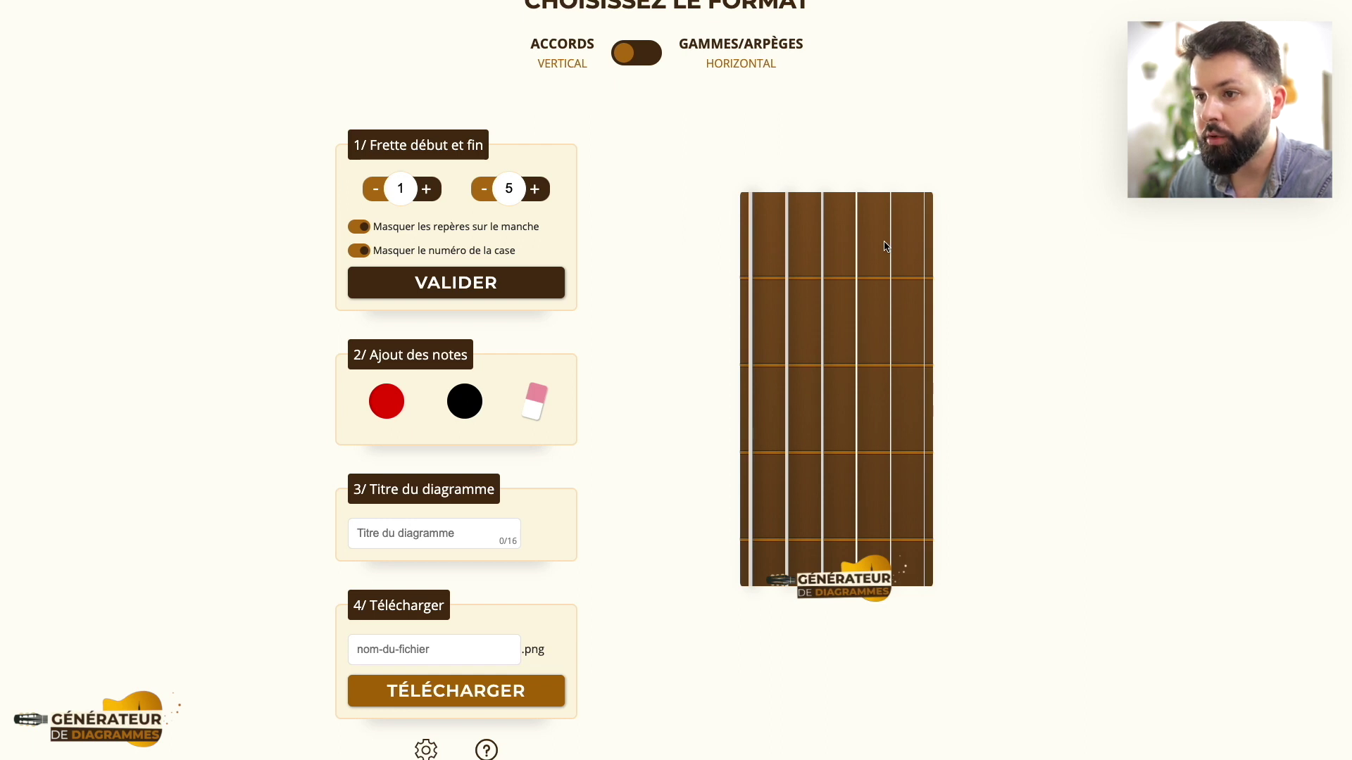
scroll(886, 247, "down", 1)
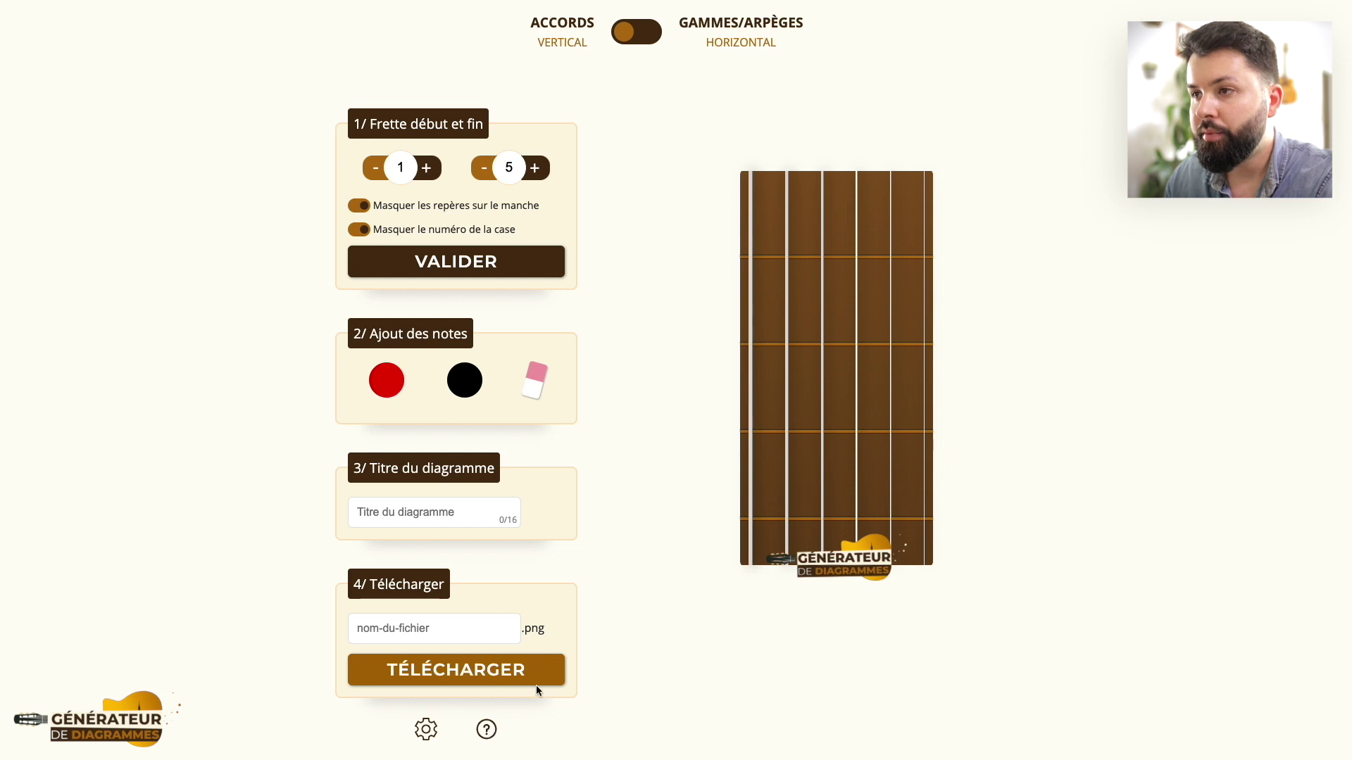
scroll(683, 485, "up", 3)
scroll(683, 487, "up", 2)
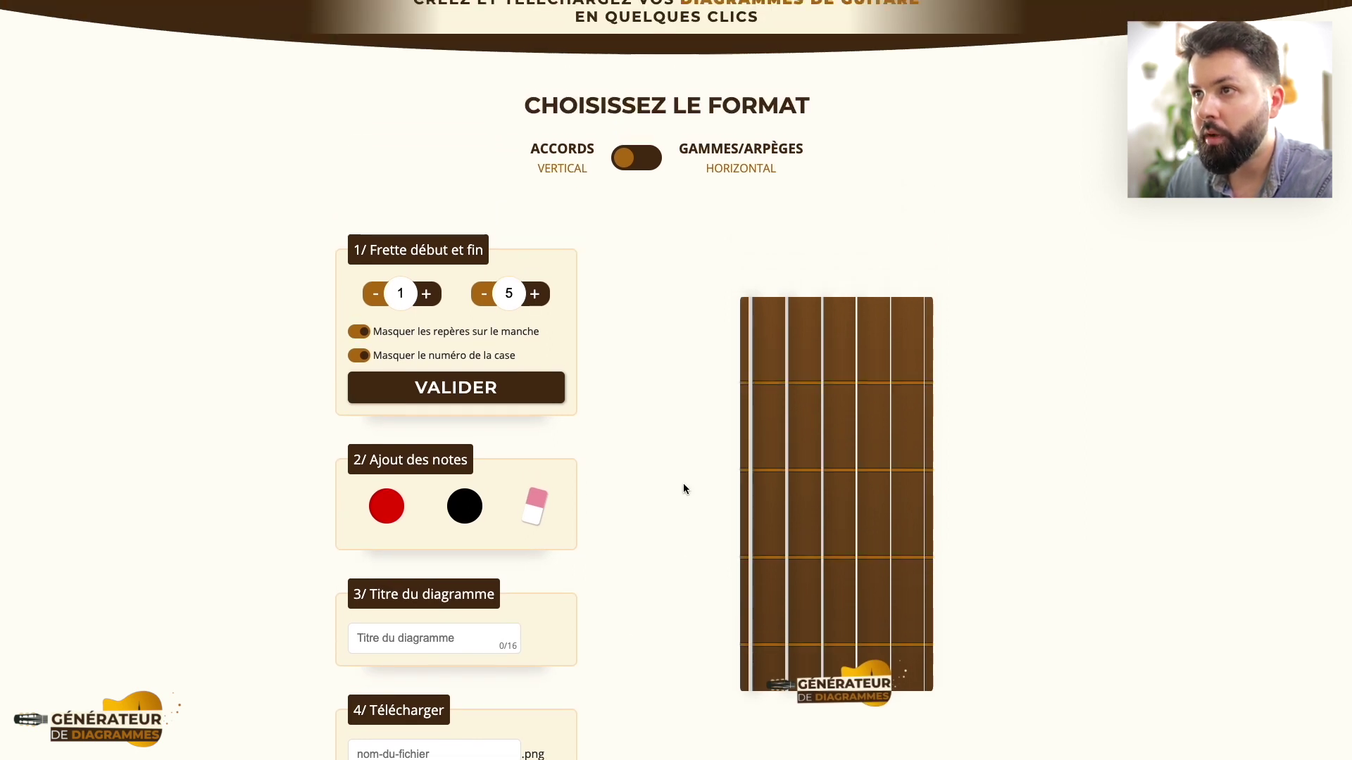
scroll(683, 488, "up", 1)
scroll(683, 489, "up", 1)
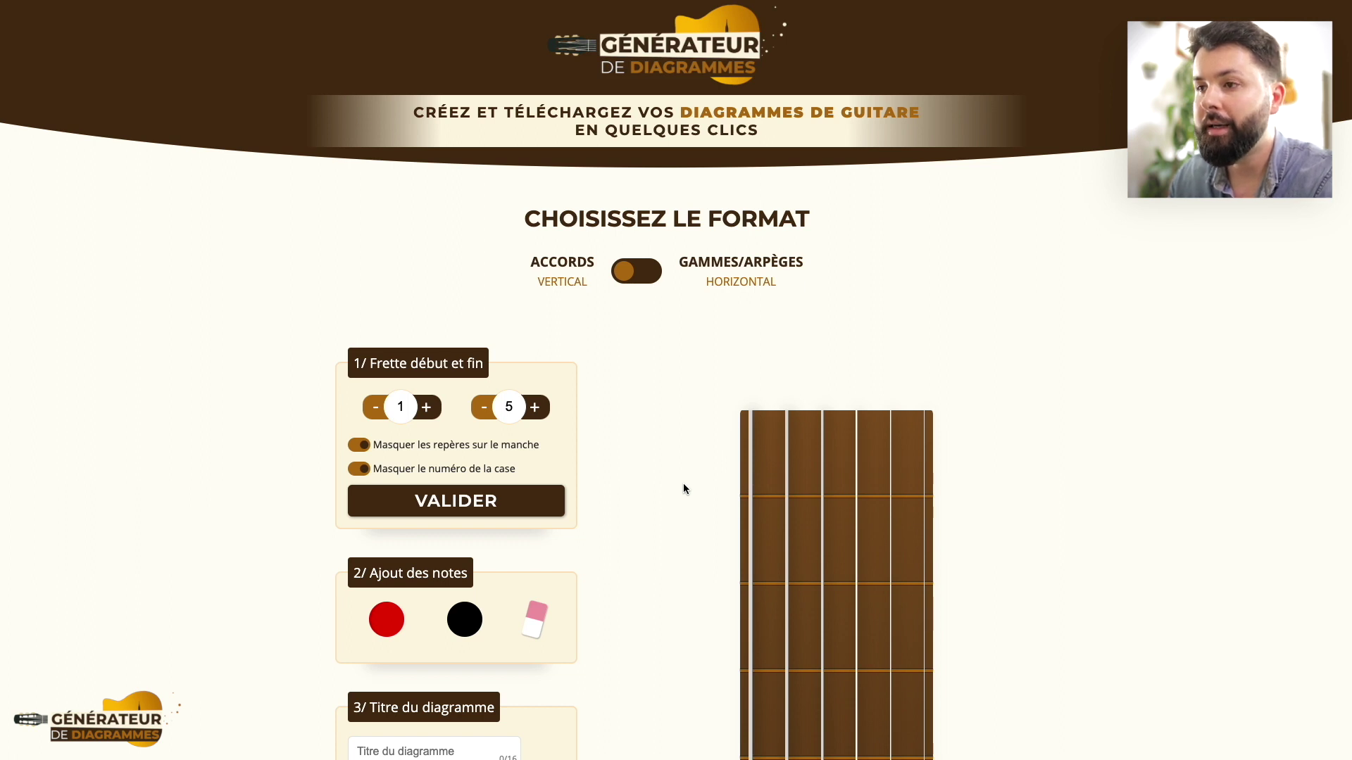
scroll(683, 486, "down", 2)
scroll(682, 485, "up", 2)
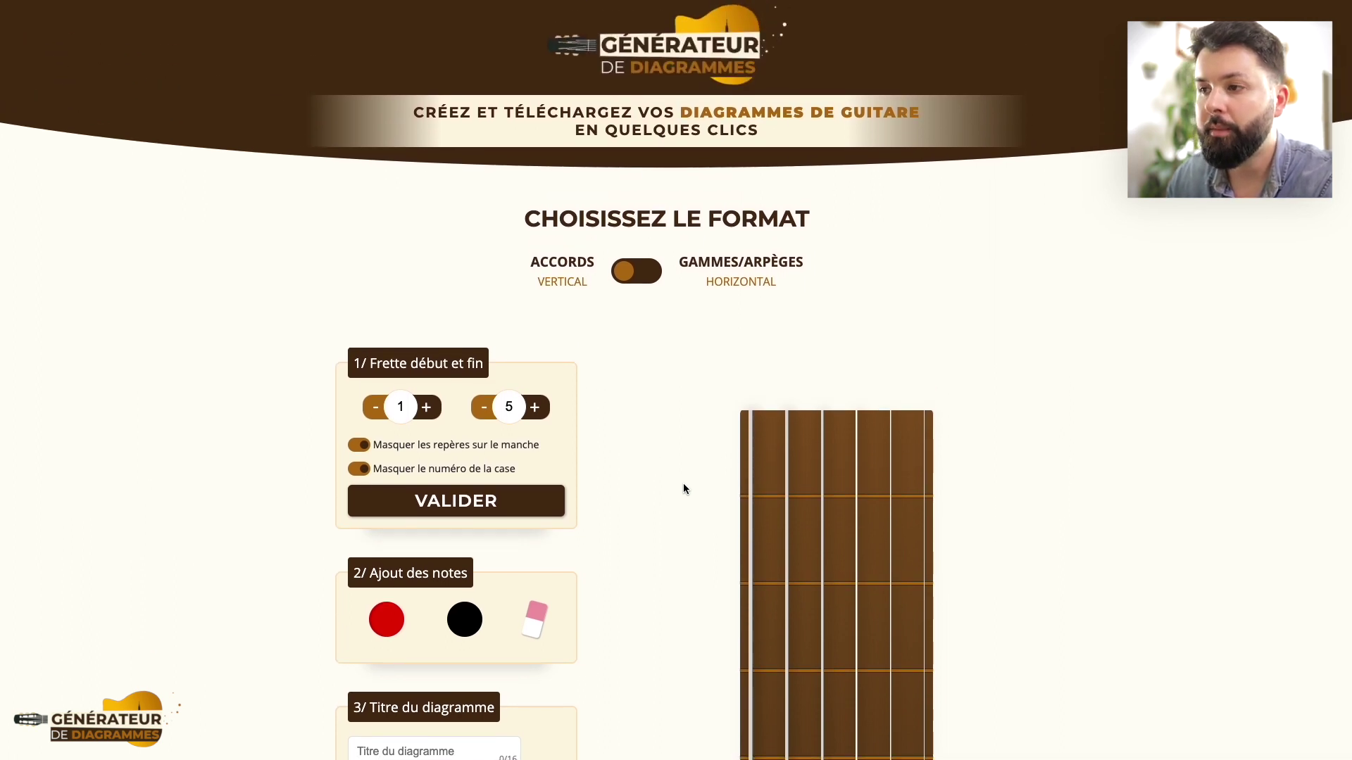
scroll(660, 392, "down", 4)
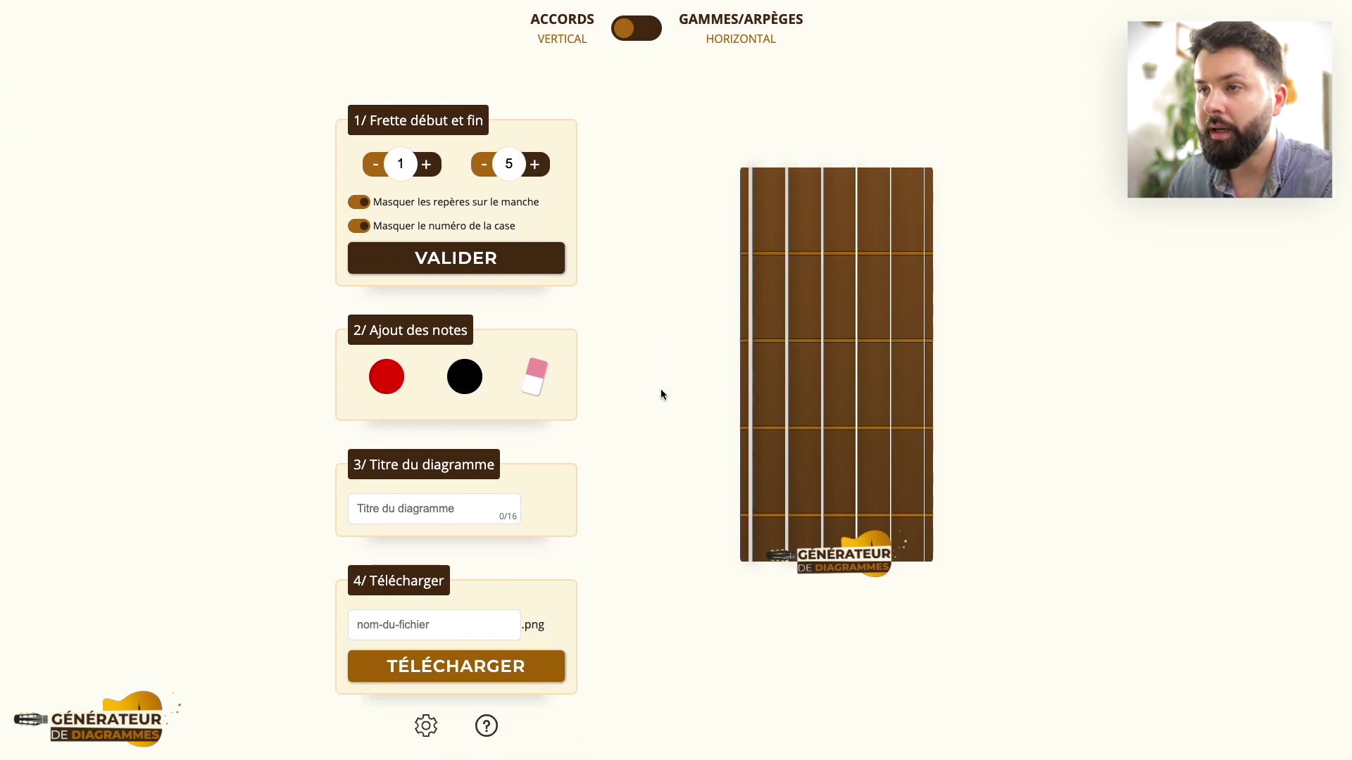
scroll(661, 394, "up", 4)
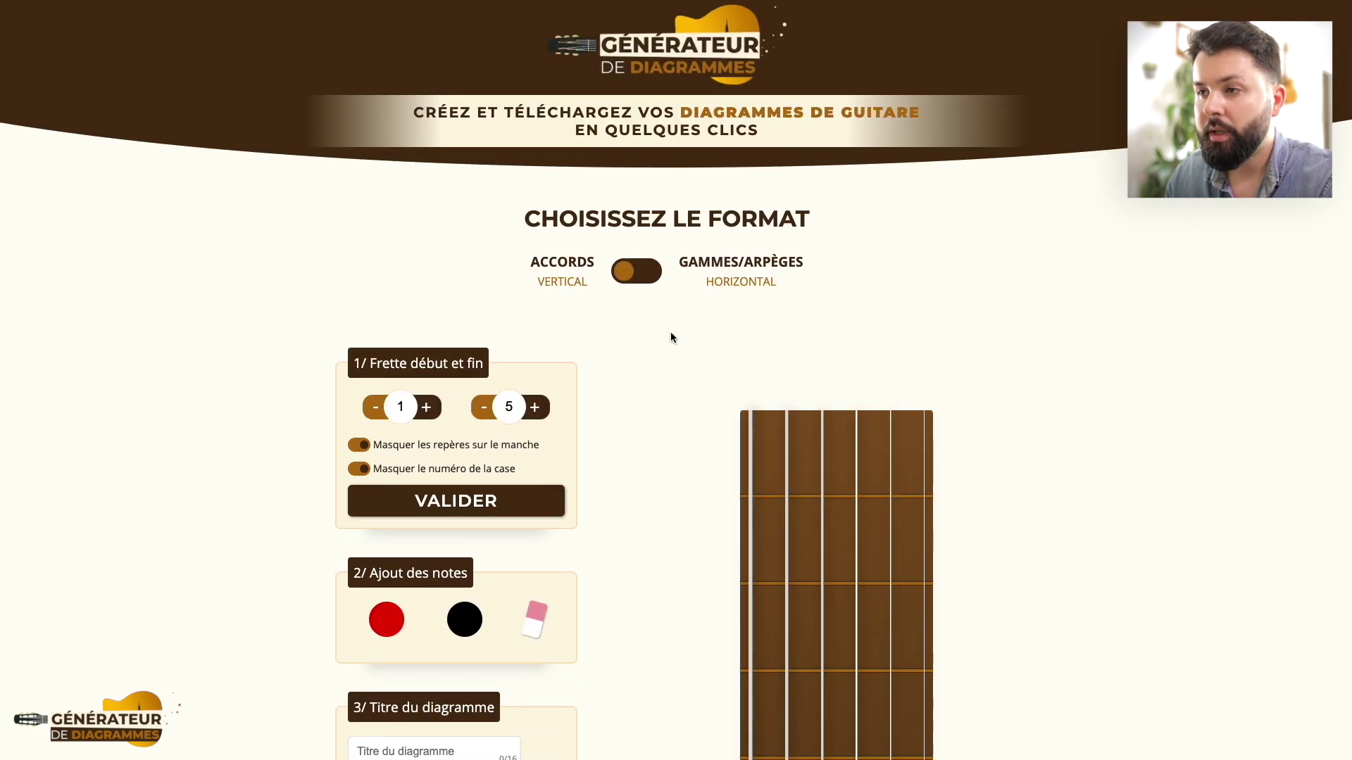
scroll(680, 336, "down", 4)
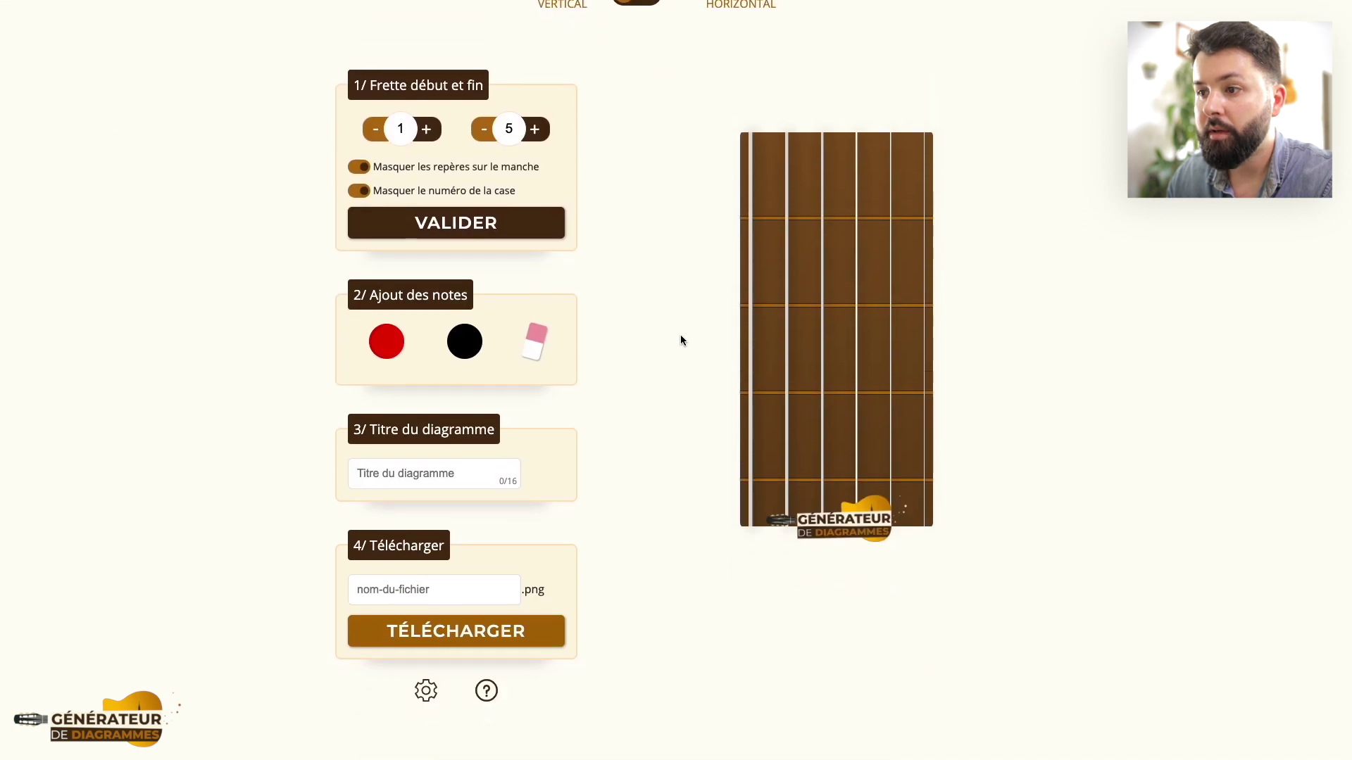